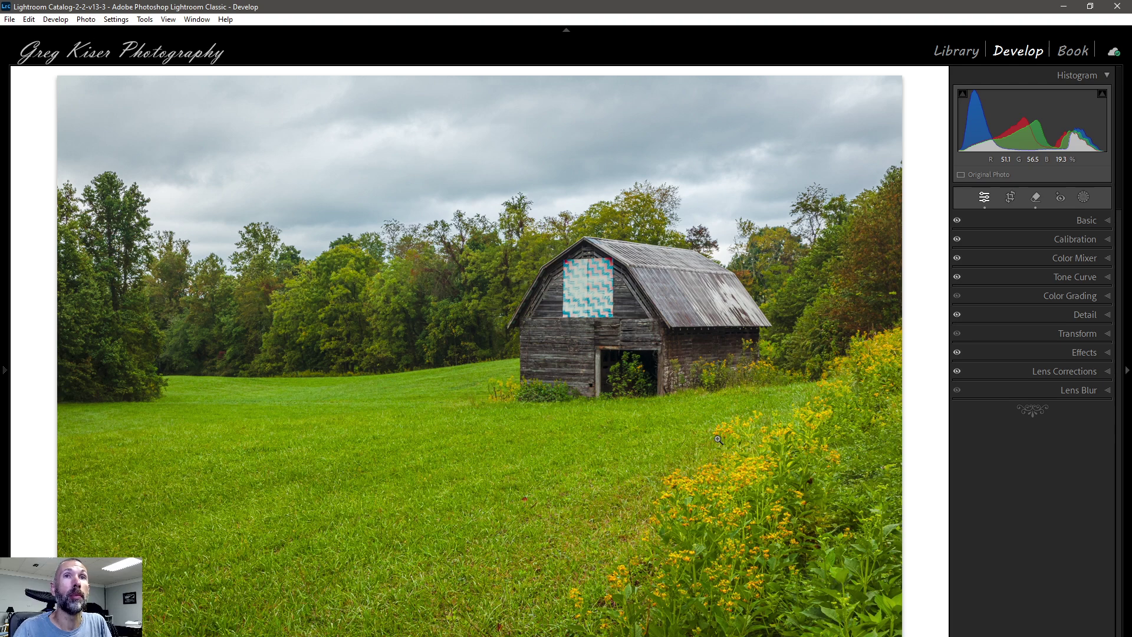
- Create a sky mask on the barn photo and set its Exposure to −1.36
{"action": "left_click", "coordinate": [1083, 198]}
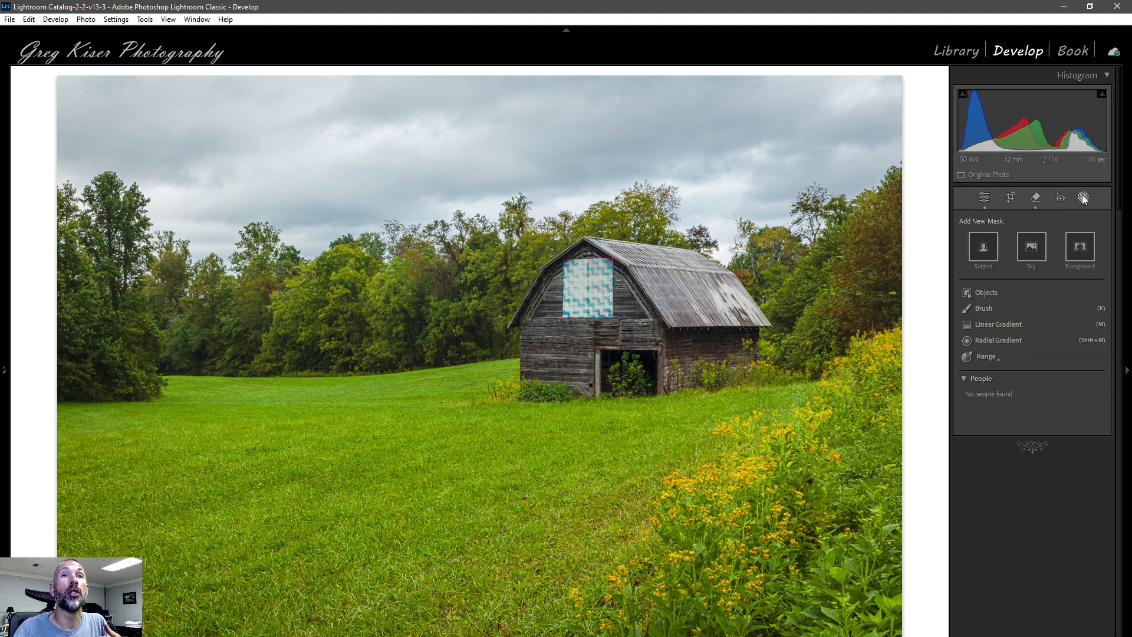
{"action": "left_click", "coordinate": [1031, 247]}
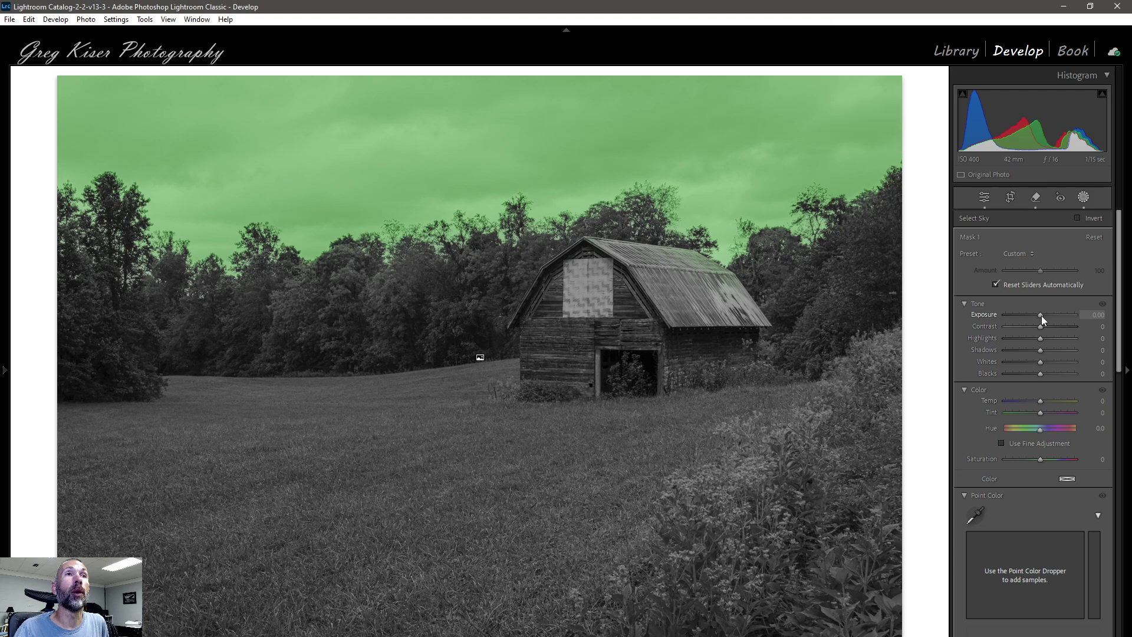
{"action": "left_click_drag", "start_coordinate": [1040, 316], "coordinate": [1029, 314]}
- Set the sky mask's Dehaze to 25 and its Contrast to 41
{"action": "scroll", "coordinate": [1095, 439], "scroll_direction": "down", "scroll_amount": 3}
{"action": "scroll", "coordinate": [1094, 439], "scroll_direction": "down", "scroll_amount": 6}
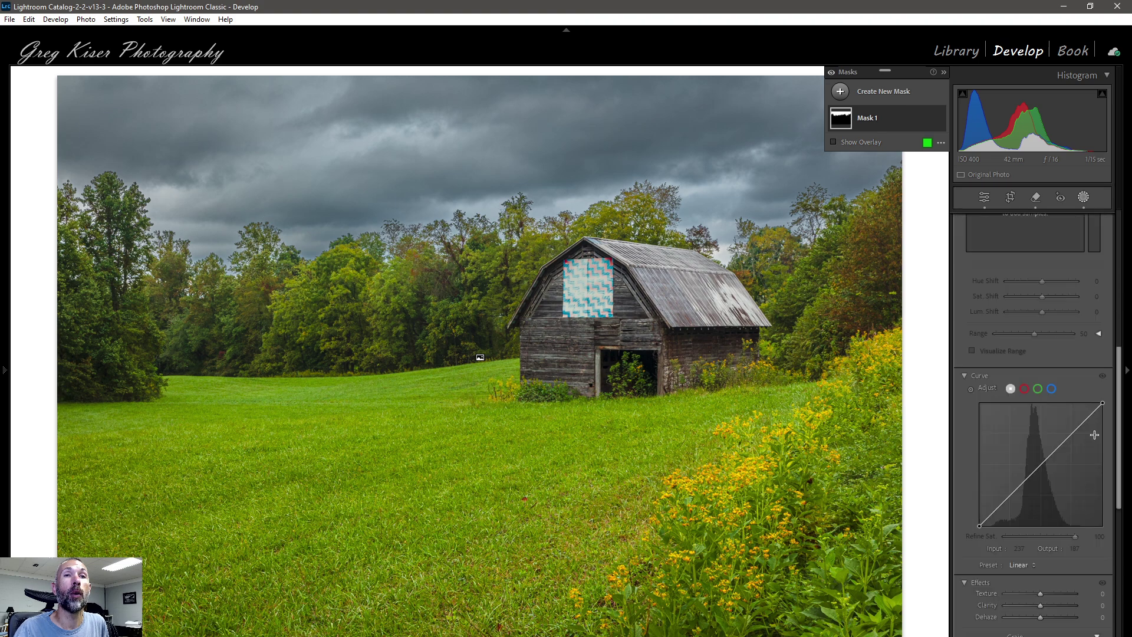
{"action": "left_click_drag", "start_coordinate": [1040, 433], "coordinate": [1048, 433]}
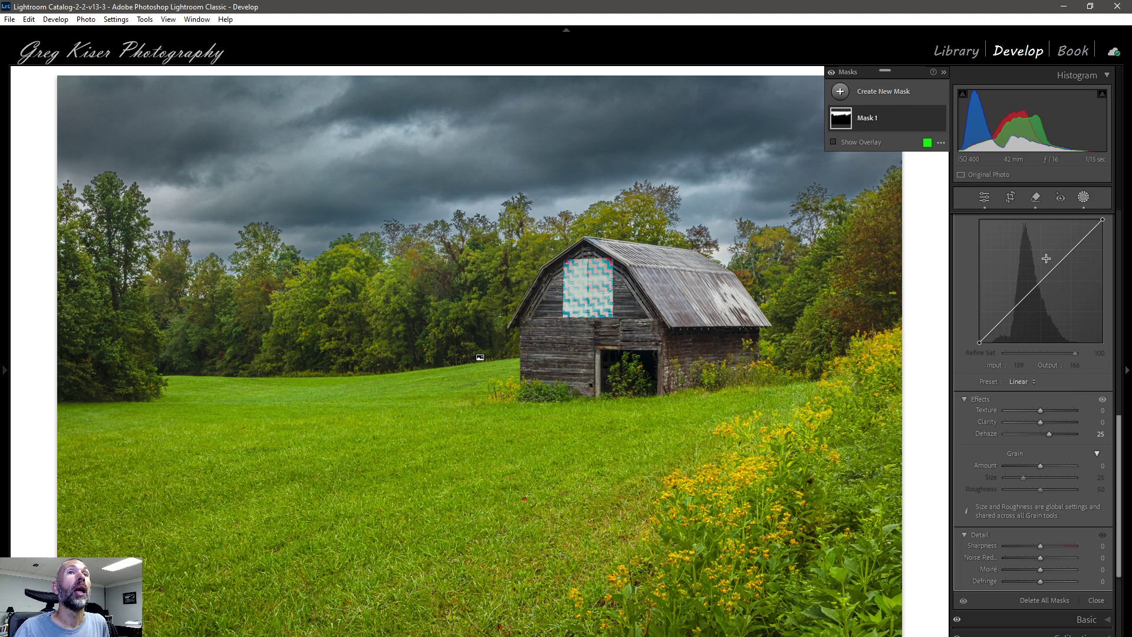
{"action": "scroll", "coordinate": [1048, 305], "scroll_direction": "up", "scroll_amount": 5}
{"action": "scroll", "coordinate": [1049, 305], "scroll_direction": "up", "scroll_amount": 4}
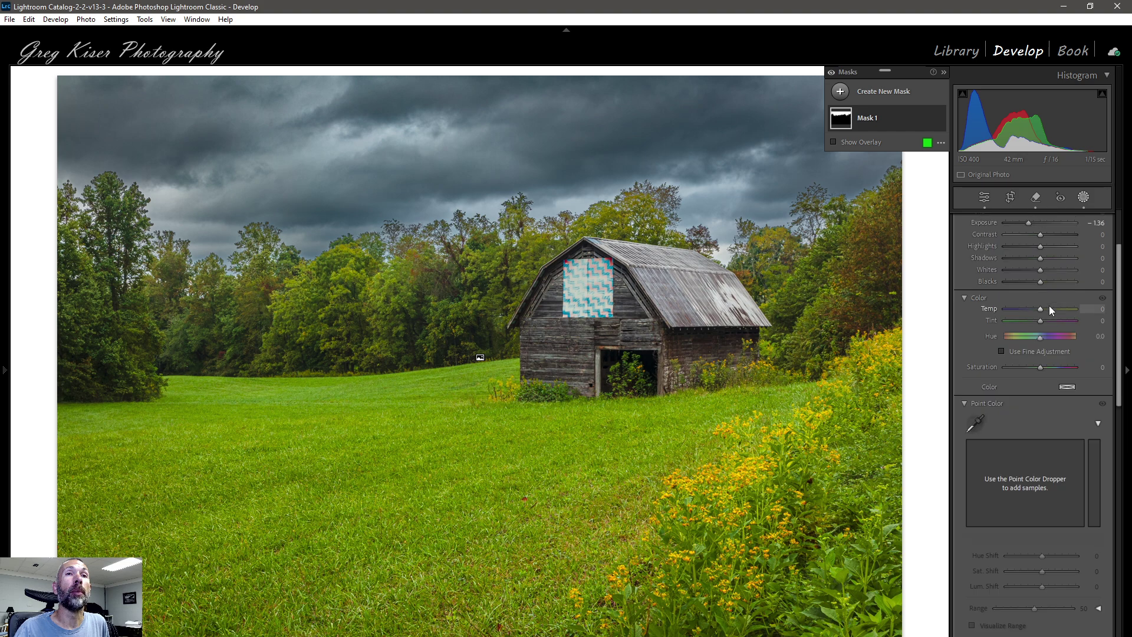
{"action": "left_click_drag", "start_coordinate": [1036, 328], "coordinate": [1053, 323]}
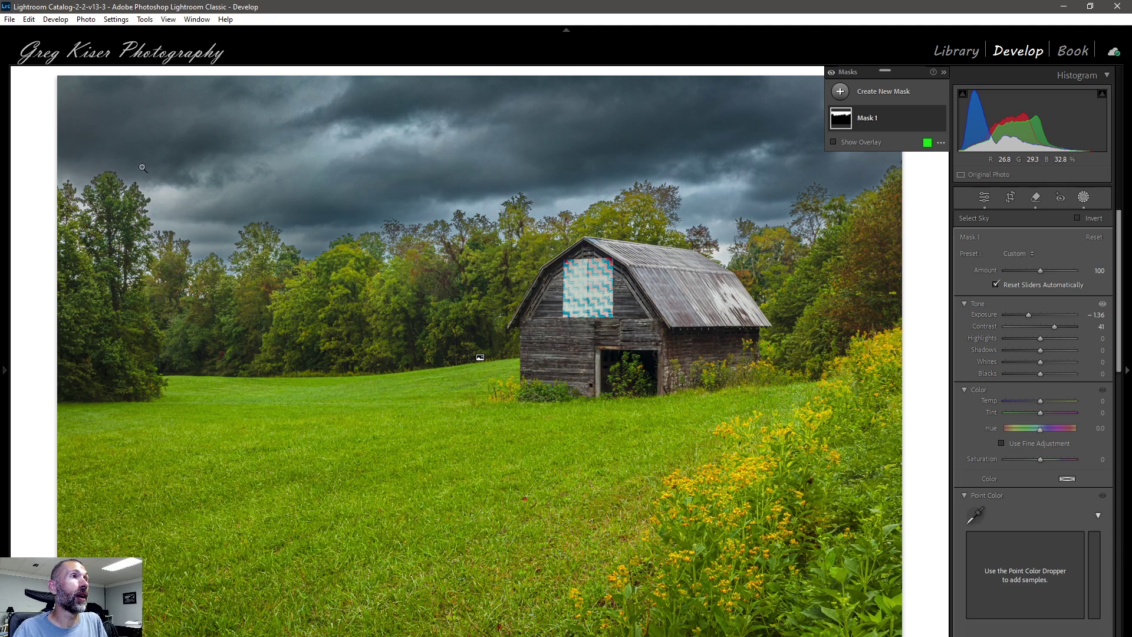
- Compare the tall trees' edges against the sky up close with Mask 1 hidden and shown
{"action": "left_click", "coordinate": [74, 182]}
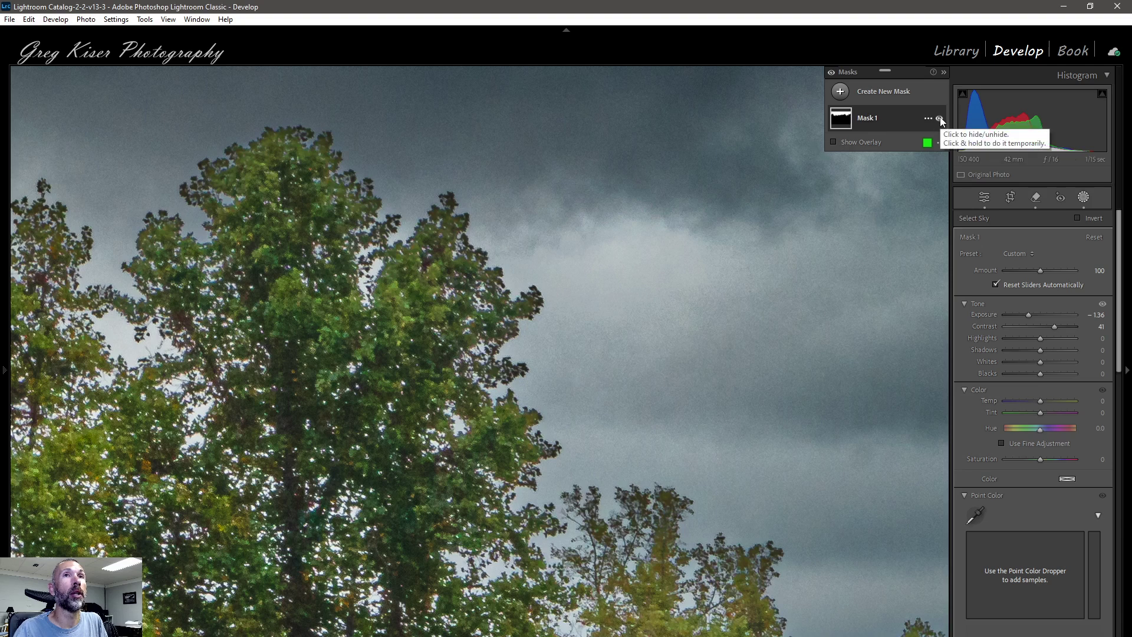
{"action": "left_click", "coordinate": [939, 118]}
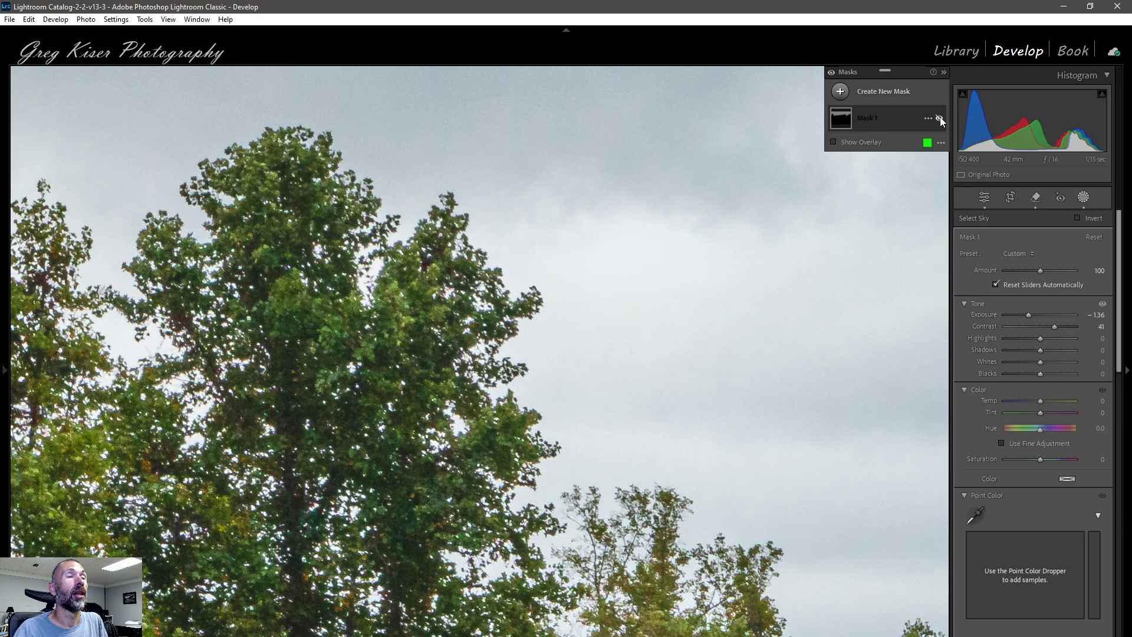
{"action": "left_click", "coordinate": [939, 119]}
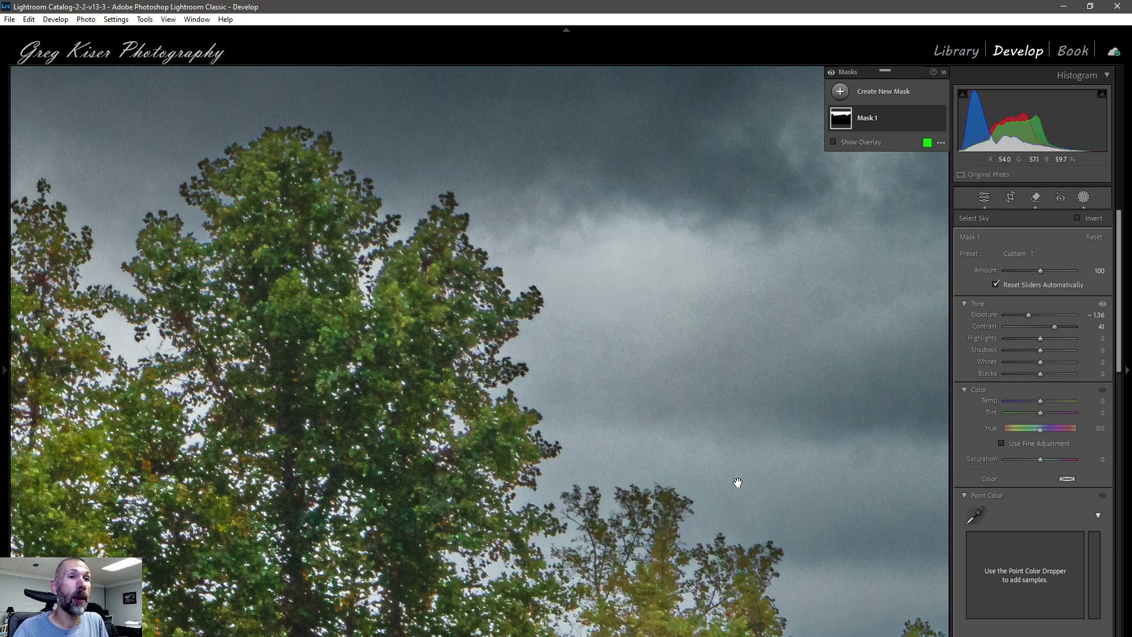
{"action": "left_click_drag", "start_coordinate": [737, 480], "coordinate": [626, 298]}
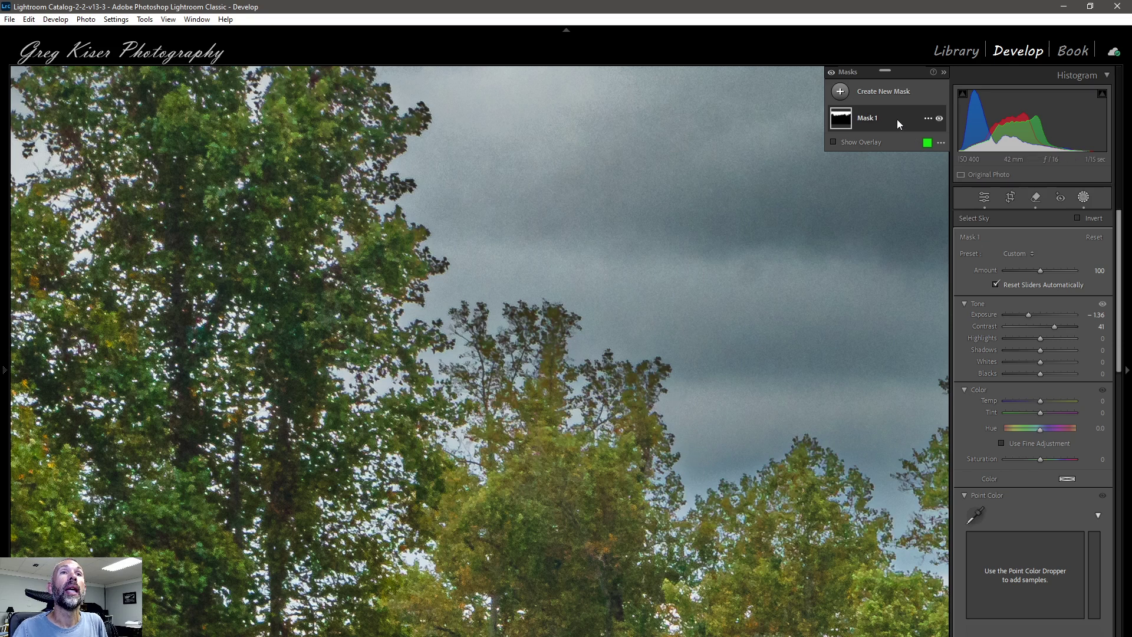
- Subtract a brush from the sky mask, using brush A at size 8 with Auto Mask off
{"action": "mouse_move", "coordinate": [897, 118]}
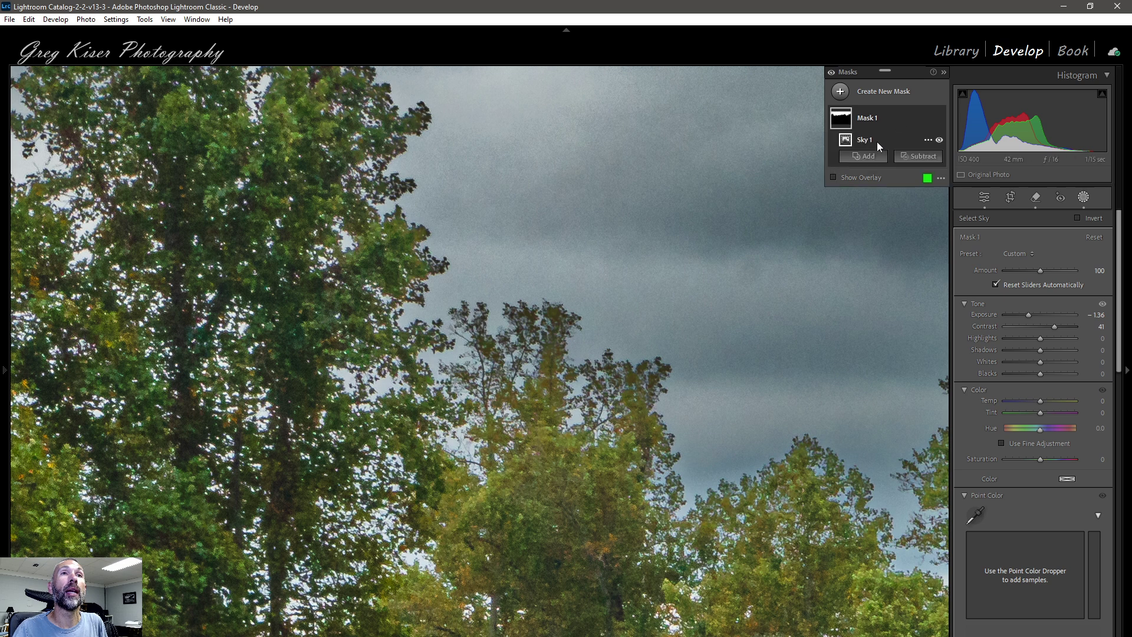
{"action": "left_click", "coordinate": [914, 158]}
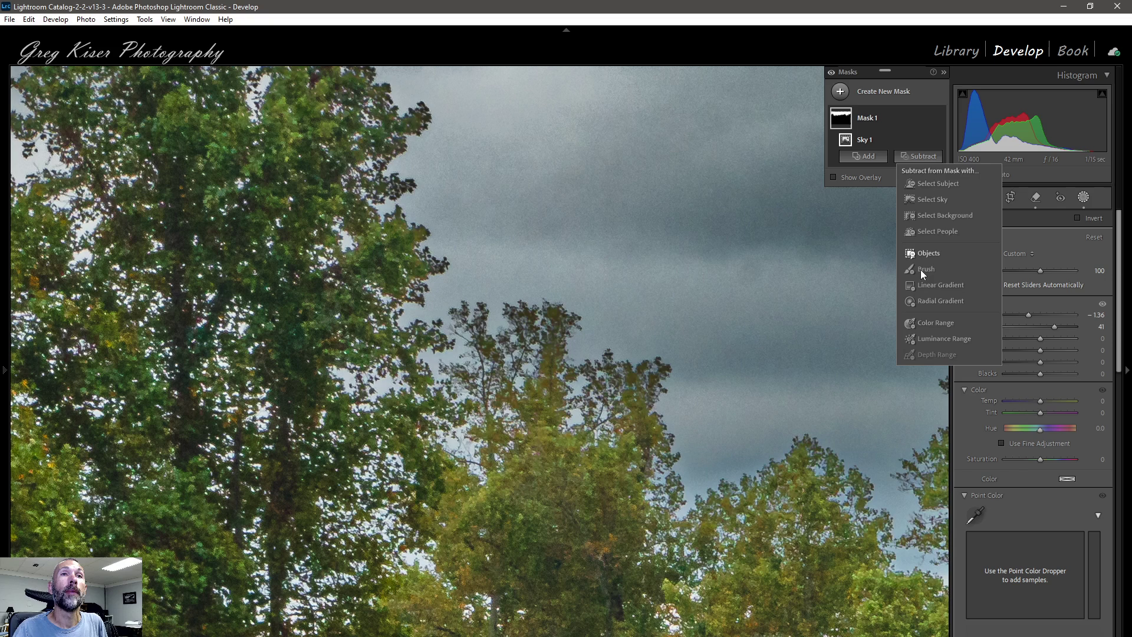
{"action": "key", "text": "Escape"}
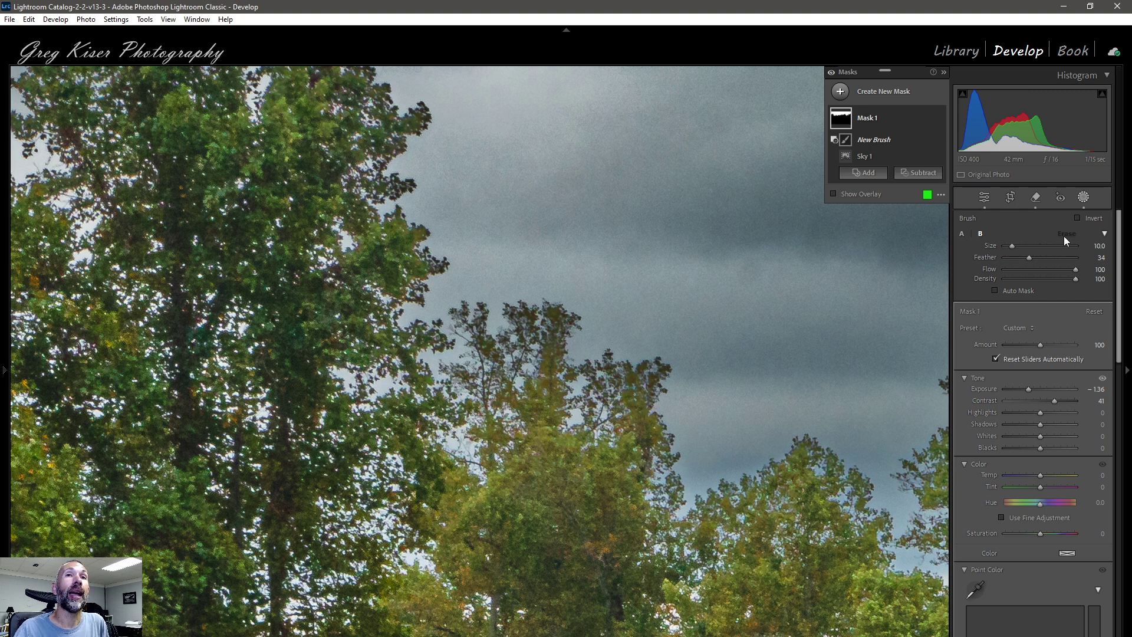
{"action": "left_click", "coordinate": [962, 234]}
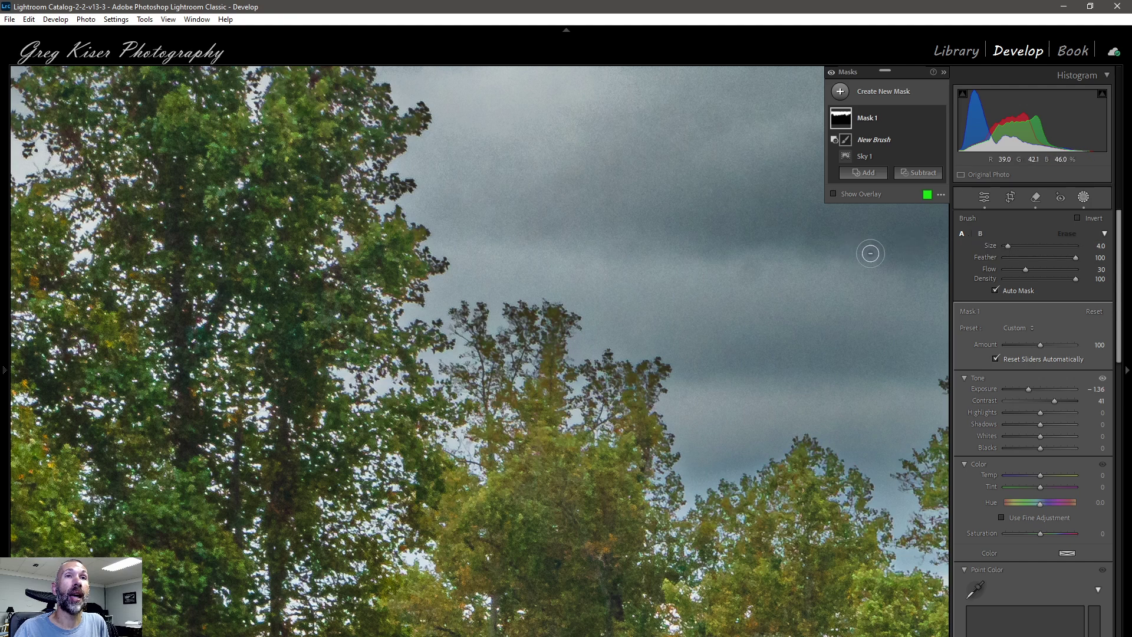
{"action": "scroll", "coordinate": [916, 255], "scroll_direction": "up", "scroll_amount": 8}
{"action": "scroll", "coordinate": [917, 254], "scroll_direction": "down", "scroll_amount": 6}
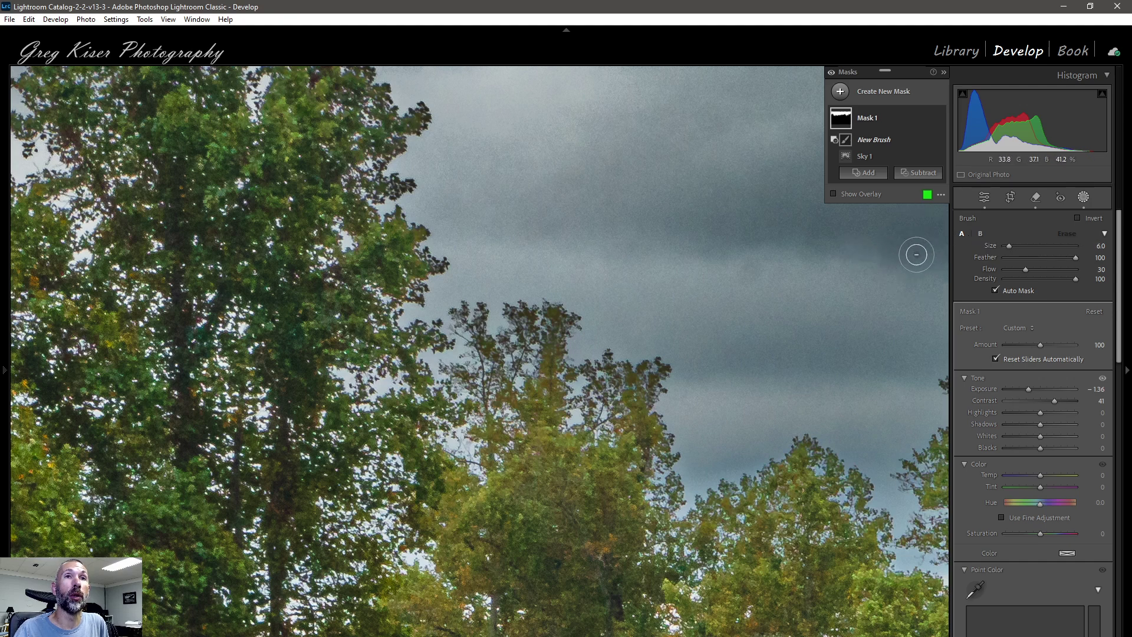
{"action": "scroll", "coordinate": [916, 254], "scroll_direction": "up", "scroll_amount": 1}
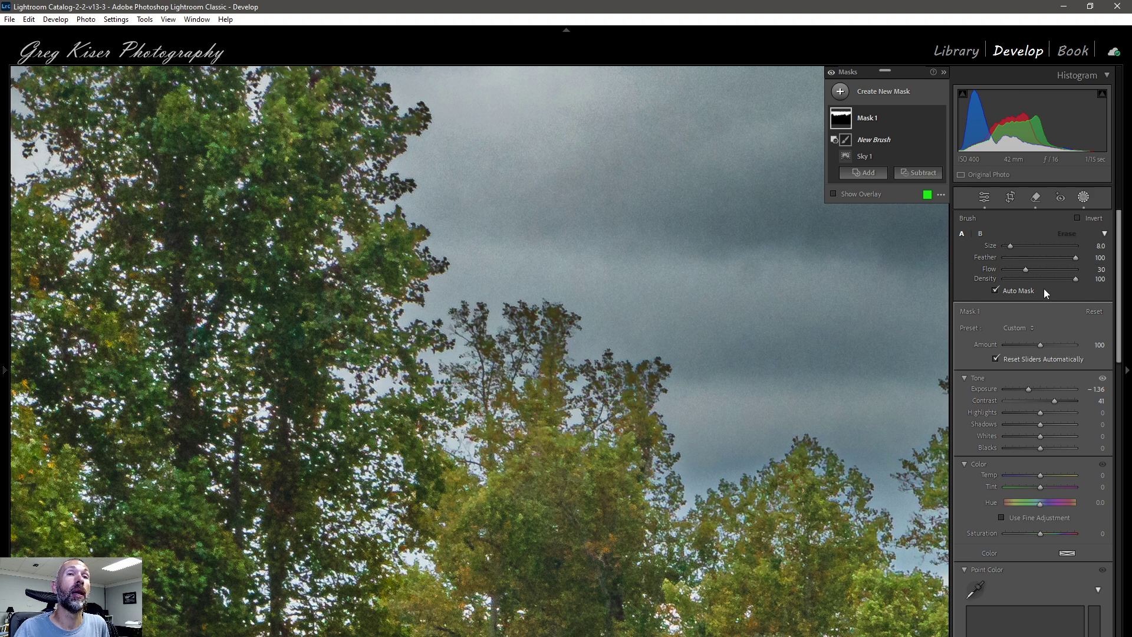
{"action": "left_click", "coordinate": [996, 291]}
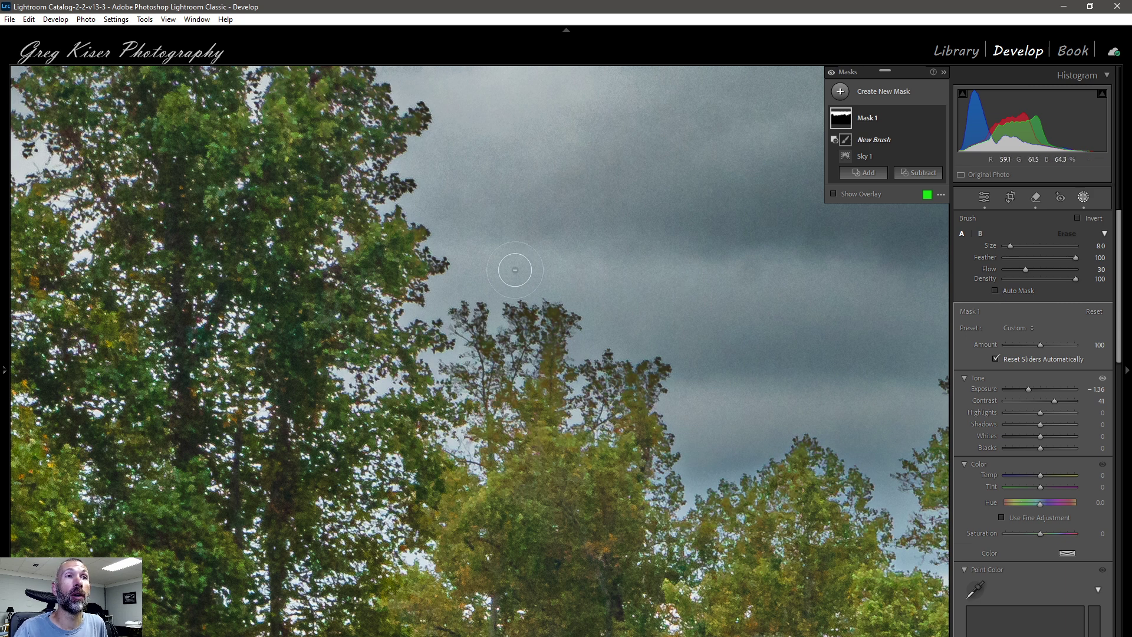
- Paint the sky adjustment off the darkened tops of the smaller middle tree with the subtracting brush at density 100
{"action": "mouse_move", "coordinate": [512, 292]}
{"action": "left_mouse_down"}
{"action": "mouse_move", "coordinate": [560, 292]}
{"action": "mouse_move", "coordinate": [577, 307]}
{"action": "mouse_move", "coordinate": [551, 295]}
{"action": "mouse_move", "coordinate": [582, 310]}
{"action": "left_mouse_up"}
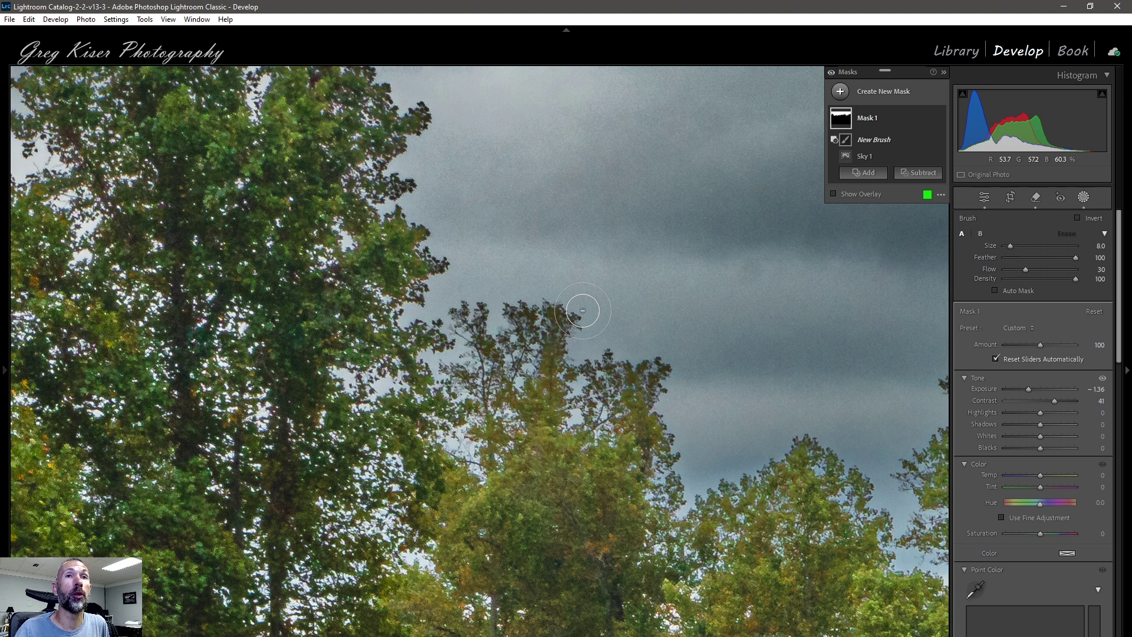
{"action": "mouse_move", "coordinate": [583, 310]}
{"action": "left_mouse_down"}
{"action": "mouse_move", "coordinate": [549, 301]}
{"action": "mouse_move", "coordinate": [548, 312]}
{"action": "mouse_move", "coordinate": [560, 313]}
{"action": "mouse_move", "coordinate": [547, 302]}
{"action": "mouse_move", "coordinate": [585, 324]}
{"action": "mouse_move", "coordinate": [538, 304]}
{"action": "mouse_move", "coordinate": [491, 316]}
{"action": "mouse_move", "coordinate": [443, 296]}
{"action": "left_mouse_up"}
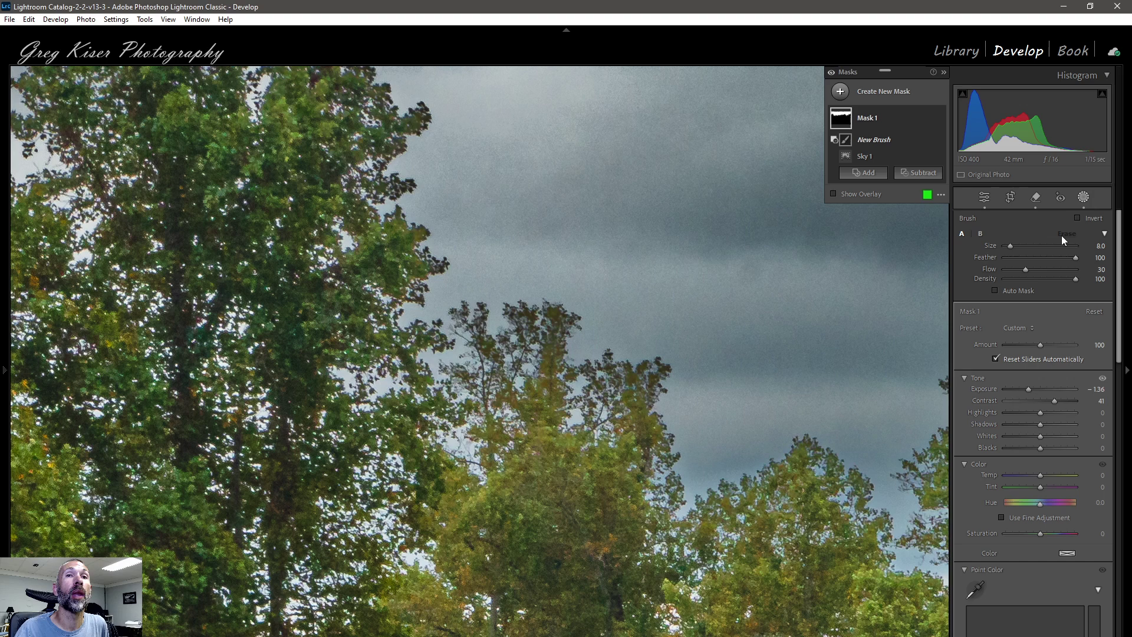
{"action": "mouse_move", "coordinate": [1062, 247]}
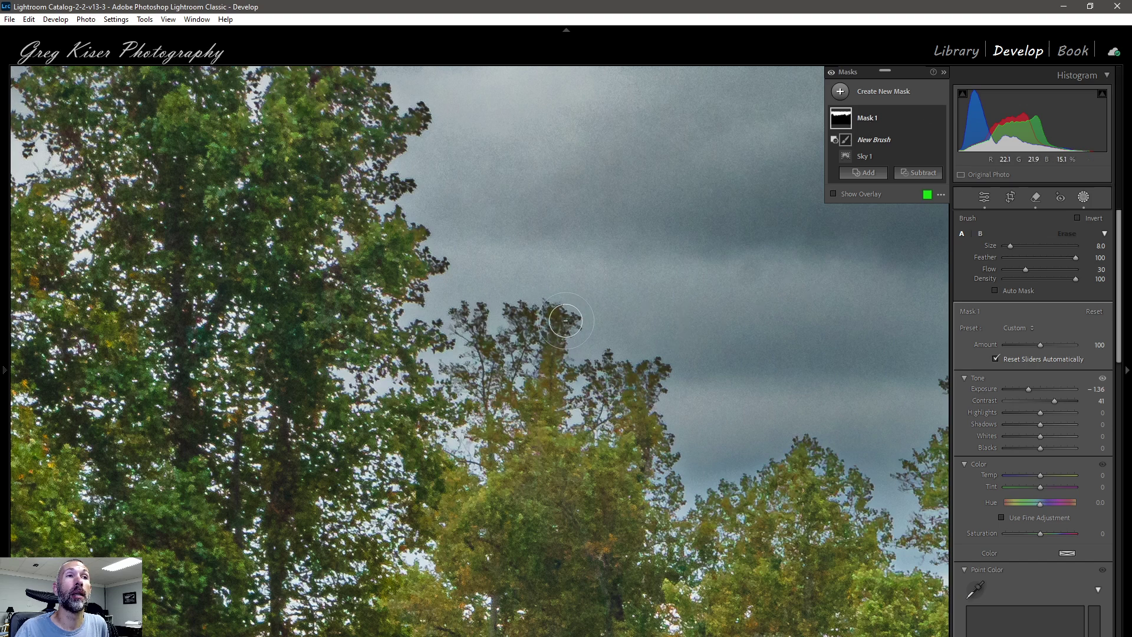
{"action": "scroll", "coordinate": [565, 323], "scroll_direction": "down", "scroll_amount": 1}
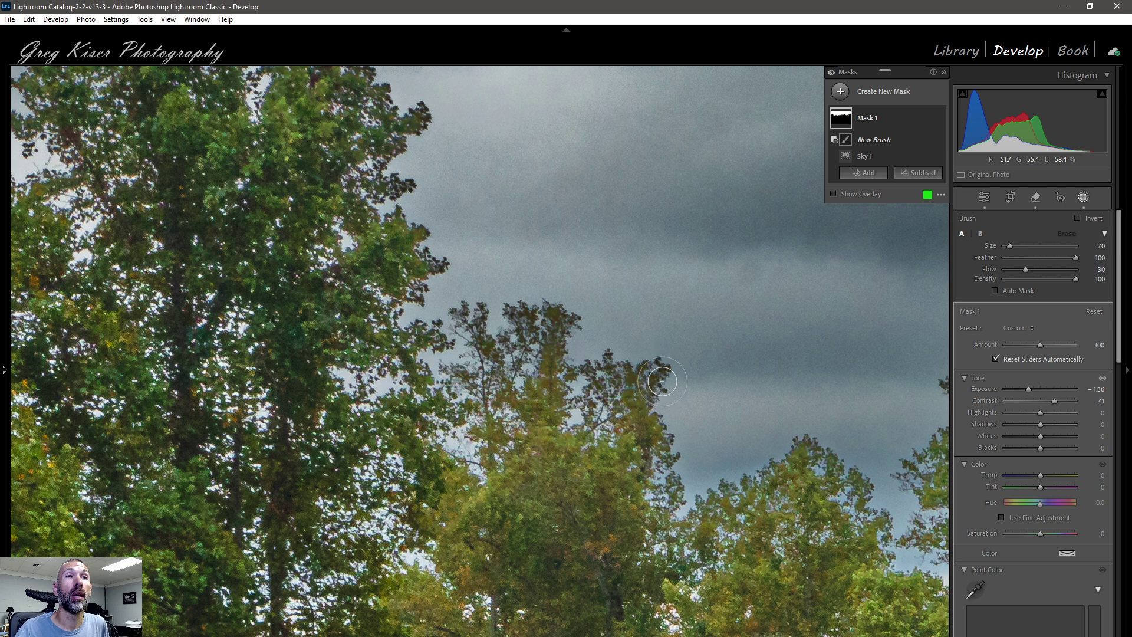
{"action": "scroll", "coordinate": [662, 382], "scroll_direction": "down", "scroll_amount": 2}
{"action": "mouse_move", "coordinate": [659, 392]}
{"action": "left_mouse_down"}
{"action": "mouse_move", "coordinate": [652, 363]}
{"action": "mouse_move", "coordinate": [626, 370]}
{"action": "mouse_move", "coordinate": [663, 360]}
{"action": "mouse_move", "coordinate": [620, 365]}
{"action": "mouse_move", "coordinate": [606, 354]}
{"action": "mouse_move", "coordinate": [561, 370]}
{"action": "mouse_move", "coordinate": [557, 316]}
{"action": "mouse_move", "coordinate": [544, 309]}
{"action": "mouse_move", "coordinate": [560, 307]}
{"action": "mouse_move", "coordinate": [577, 318]}
{"action": "mouse_move", "coordinate": [538, 304]}
{"action": "mouse_move", "coordinate": [551, 330]}
{"action": "mouse_move", "coordinate": [512, 312]}
{"action": "mouse_move", "coordinate": [531, 313]}
{"action": "mouse_move", "coordinate": [510, 315]}
{"action": "mouse_move", "coordinate": [530, 337]}
{"action": "mouse_move", "coordinate": [507, 349]}
{"action": "mouse_move", "coordinate": [482, 336]}
{"action": "mouse_move", "coordinate": [481, 305]}
{"action": "mouse_move", "coordinate": [478, 325]}
{"action": "mouse_move", "coordinate": [451, 312]}
{"action": "mouse_move", "coordinate": [501, 338]}
{"action": "mouse_move", "coordinate": [513, 321]}
{"action": "mouse_move", "coordinate": [525, 313]}
{"action": "mouse_move", "coordinate": [524, 329]}
{"action": "mouse_move", "coordinate": [554, 307]}
{"action": "mouse_move", "coordinate": [568, 319]}
{"action": "mouse_move", "coordinate": [559, 352]}
{"action": "mouse_move", "coordinate": [576, 375]}
{"action": "mouse_move", "coordinate": [655, 370]}
{"action": "mouse_move", "coordinate": [663, 395]}
{"action": "mouse_move", "coordinate": [673, 372]}
{"action": "mouse_move", "coordinate": [554, 360]}
{"action": "mouse_move", "coordinate": [530, 378]}
{"action": "left_mouse_up"}
{"action": "scroll", "coordinate": [665, 375], "scroll_direction": "up", "scroll_amount": 3}
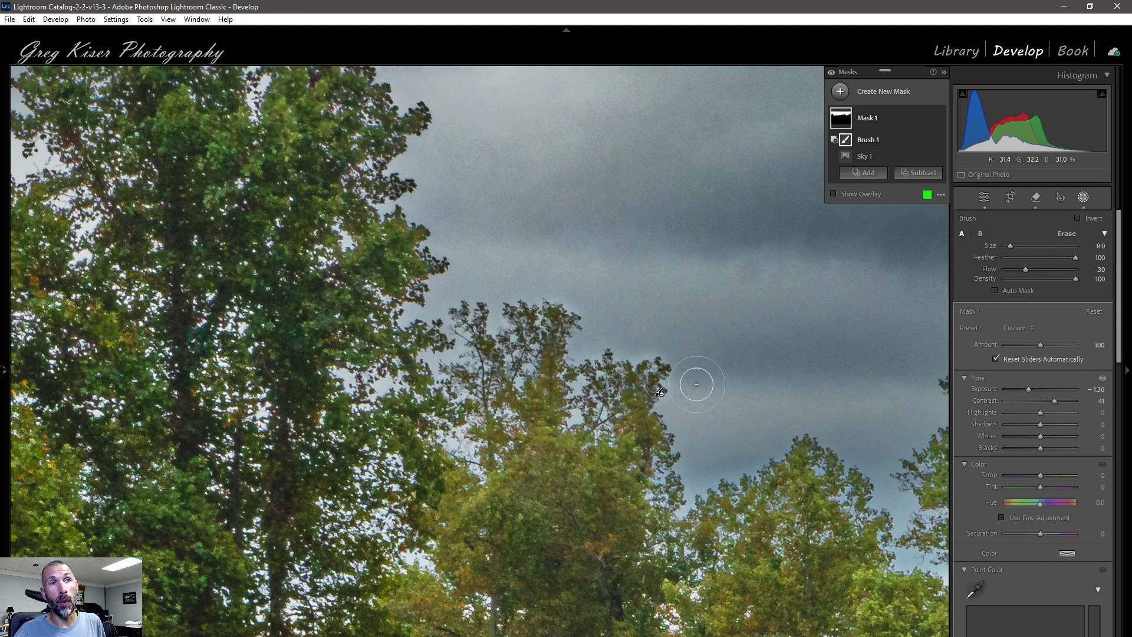
- Erase the subtracting brush strokes from the middle treetop with the eraser at size 11
{"action": "left_click", "coordinate": [1066, 235]}
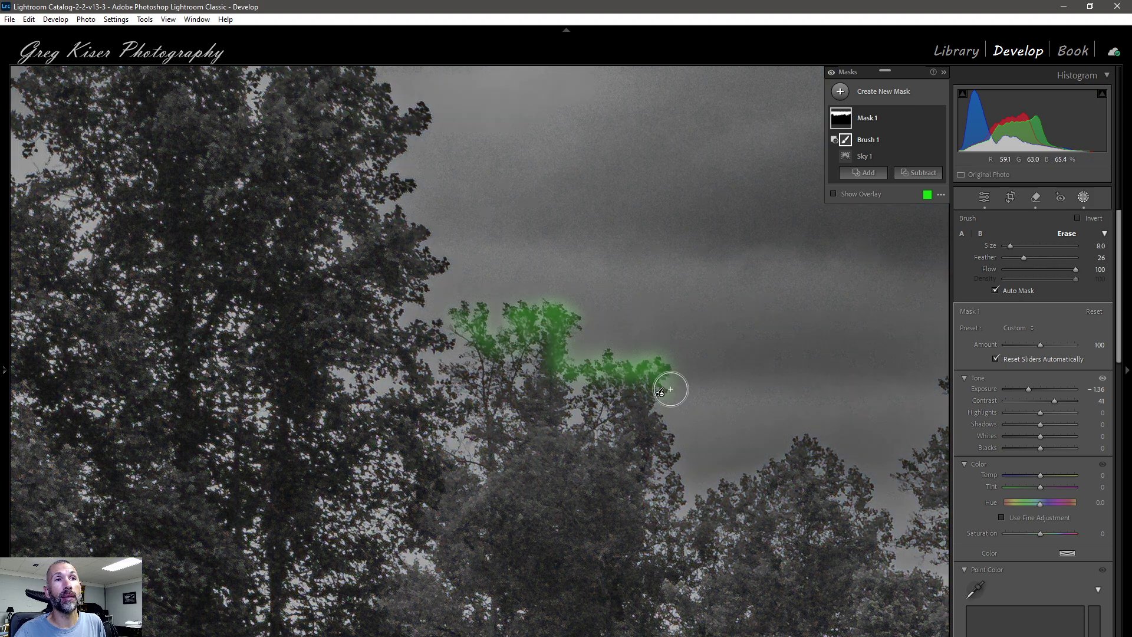
{"action": "scroll", "coordinate": [671, 389], "scroll_direction": "up", "scroll_amount": 4}
{"action": "mouse_move", "coordinate": [673, 385]}
{"action": "left_mouse_down"}
{"action": "mouse_move", "coordinate": [668, 363]}
{"action": "mouse_move", "coordinate": [569, 371]}
{"action": "mouse_move", "coordinate": [551, 295]}
{"action": "mouse_move", "coordinate": [472, 312]}
{"action": "mouse_move", "coordinate": [586, 320]}
{"action": "mouse_move", "coordinate": [445, 354]}
{"action": "mouse_move", "coordinate": [681, 379]}
{"action": "mouse_move", "coordinate": [468, 368]}
{"action": "mouse_move", "coordinate": [510, 373]}
{"action": "left_mouse_up"}
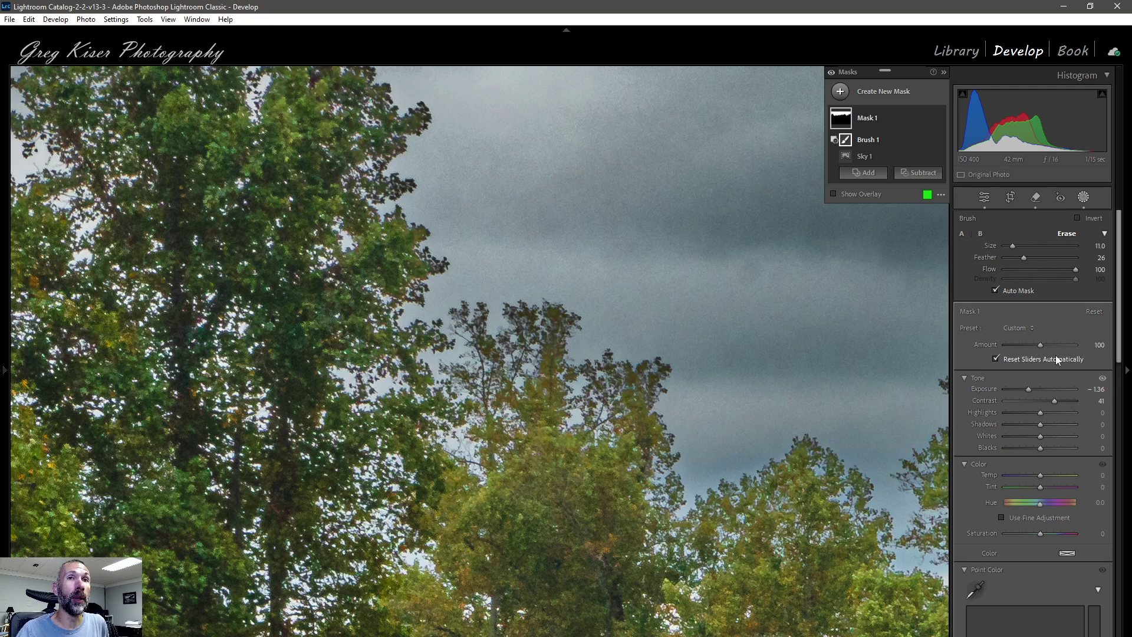
- Set brush A's density to 50 and paint the sky adjustment off the middle and neighbouring treetops at sizes 6 and 5
{"action": "left_click", "coordinate": [962, 232]}
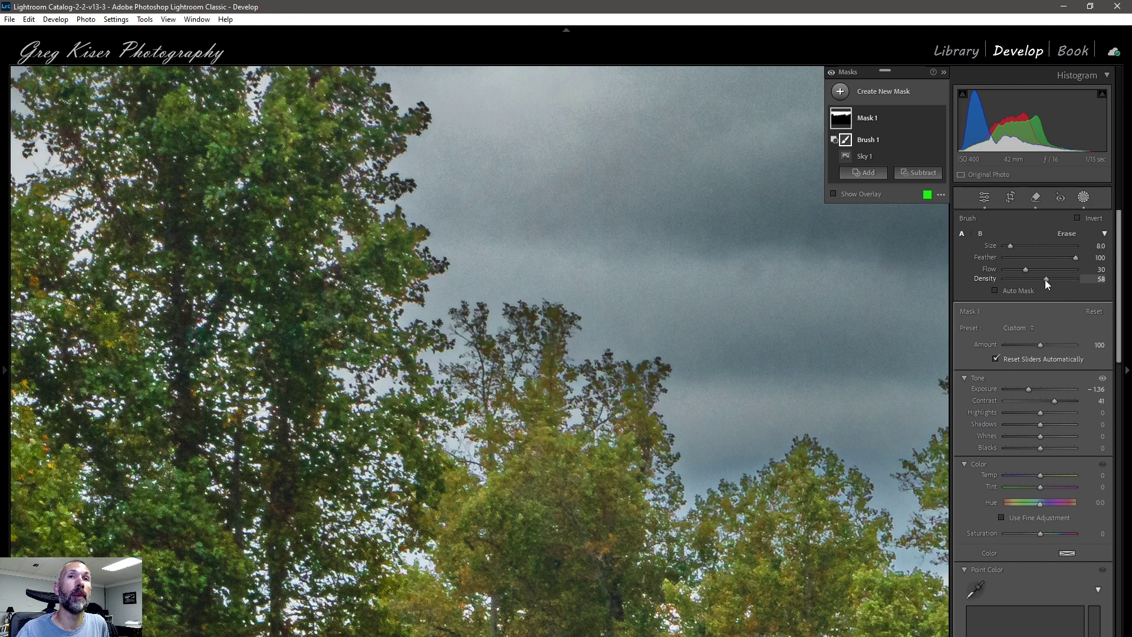
{"action": "left_click_drag", "start_coordinate": [1045, 279], "coordinate": [1039, 279]}
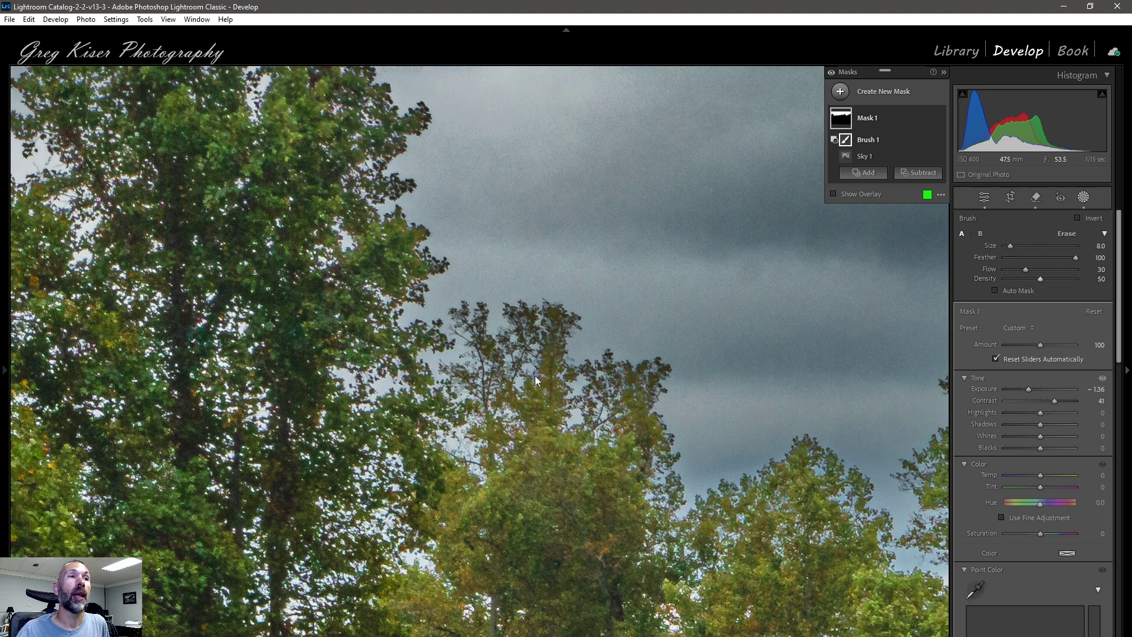
{"action": "scroll", "coordinate": [464, 321], "scroll_direction": "down", "scroll_amount": 2}
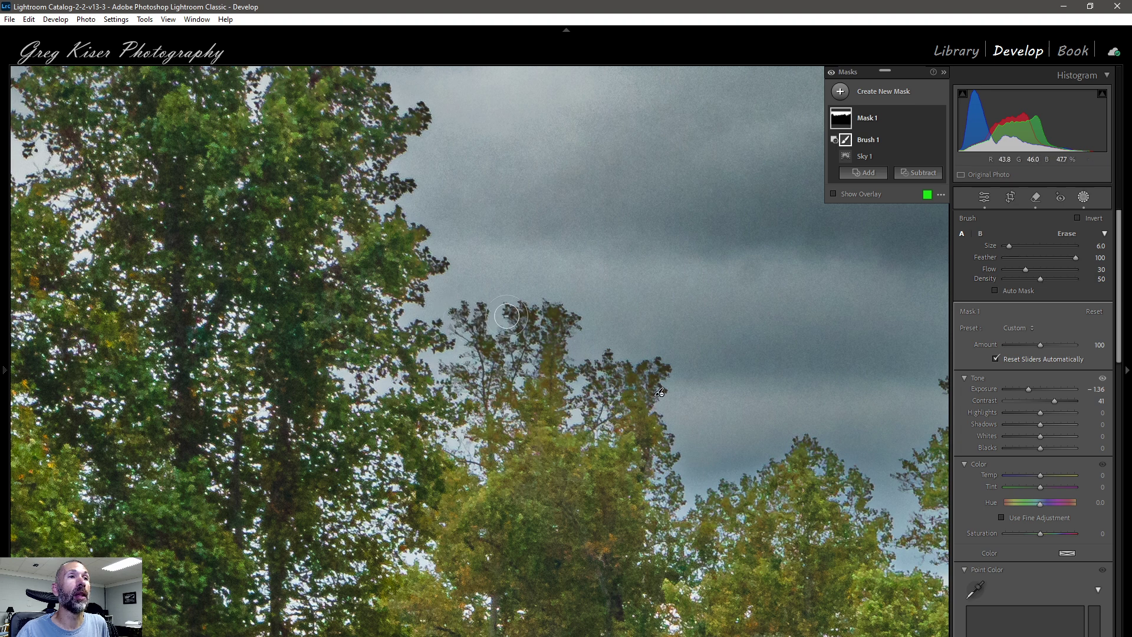
{"action": "mouse_move", "coordinate": [507, 315]}
{"action": "left_mouse_down"}
{"action": "mouse_move", "coordinate": [573, 322]}
{"action": "mouse_move", "coordinate": [553, 304]}
{"action": "mouse_move", "coordinate": [553, 348]}
{"action": "mouse_move", "coordinate": [589, 366]}
{"action": "mouse_move", "coordinate": [658, 370]}
{"action": "mouse_move", "coordinate": [646, 384]}
{"action": "mouse_move", "coordinate": [663, 361]}
{"action": "mouse_move", "coordinate": [589, 371]}
{"action": "mouse_move", "coordinate": [557, 323]}
{"action": "mouse_move", "coordinate": [560, 336]}
{"action": "mouse_move", "coordinate": [529, 314]}
{"action": "mouse_move", "coordinate": [515, 350]}
{"action": "mouse_move", "coordinate": [480, 311]}
{"action": "mouse_move", "coordinate": [470, 327]}
{"action": "left_mouse_up"}
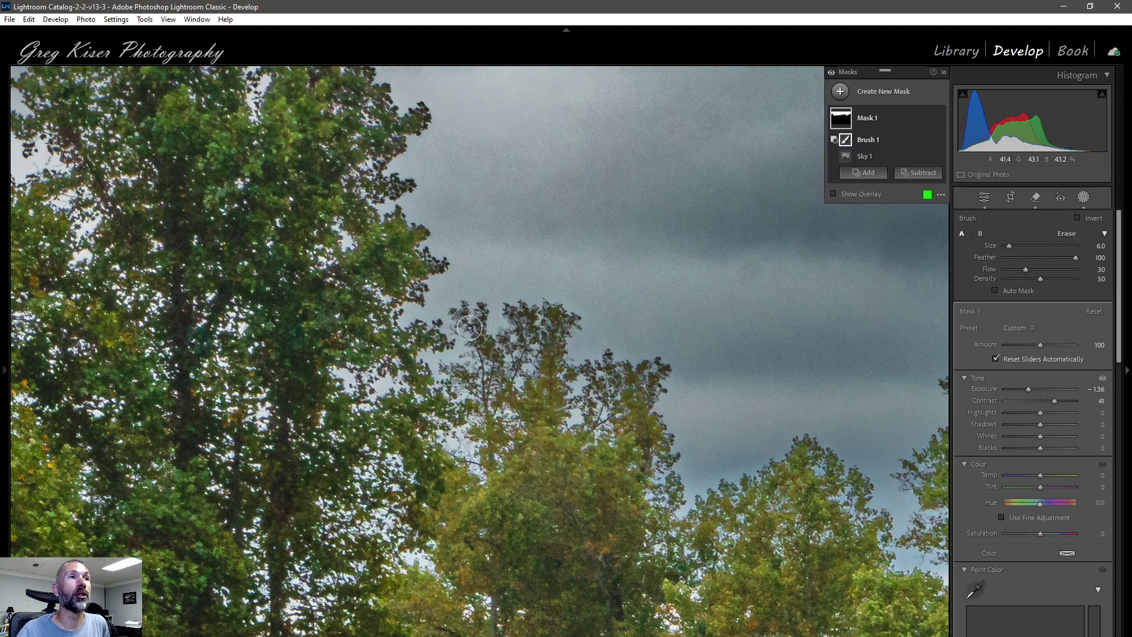
{"action": "mouse_move", "coordinate": [437, 283]}
{"action": "left_mouse_down"}
{"action": "mouse_move", "coordinate": [366, 186]}
{"action": "mouse_move", "coordinate": [410, 185]}
{"action": "mouse_move", "coordinate": [376, 181]}
{"action": "mouse_move", "coordinate": [381, 157]}
{"action": "mouse_move", "coordinate": [430, 104]}
{"action": "mouse_move", "coordinate": [392, 138]}
{"action": "mouse_move", "coordinate": [371, 140]}
{"action": "mouse_move", "coordinate": [362, 163]}
{"action": "mouse_move", "coordinate": [386, 168]}
{"action": "mouse_move", "coordinate": [369, 184]}
{"action": "mouse_move", "coordinate": [411, 185]}
{"action": "mouse_move", "coordinate": [373, 194]}
{"action": "mouse_move", "coordinate": [357, 214]}
{"action": "mouse_move", "coordinate": [418, 234]}
{"action": "mouse_move", "coordinate": [406, 255]}
{"action": "mouse_move", "coordinate": [437, 267]}
{"action": "mouse_move", "coordinate": [390, 304]}
{"action": "mouse_move", "coordinate": [398, 334]}
{"action": "mouse_move", "coordinate": [422, 328]}
{"action": "mouse_move", "coordinate": [443, 345]}
{"action": "left_mouse_up"}
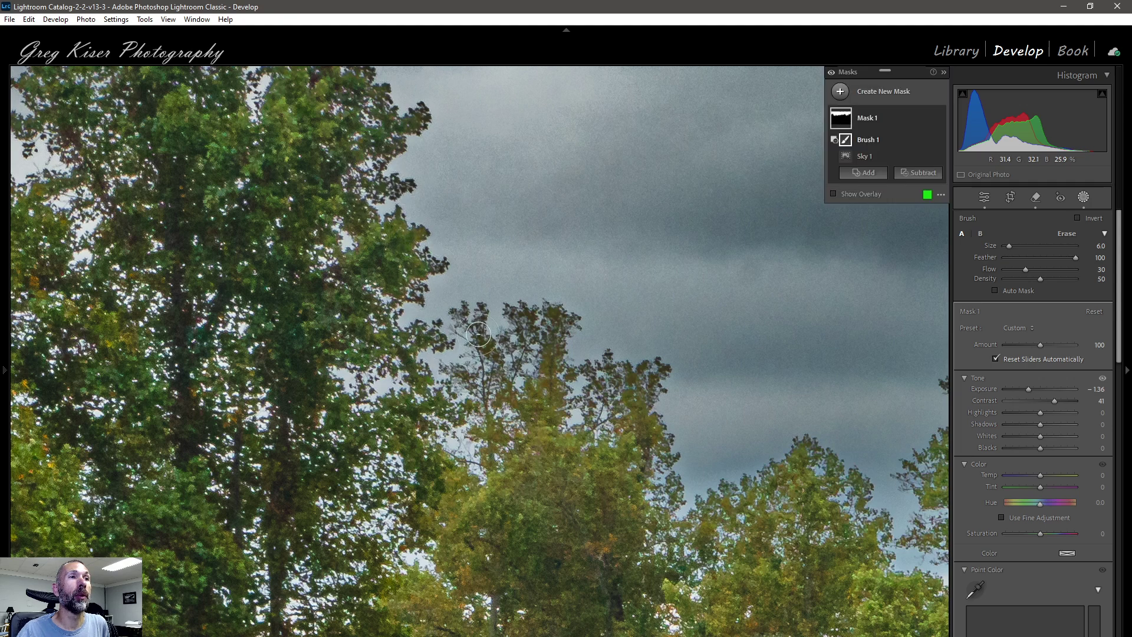
{"action": "scroll", "coordinate": [478, 334], "scroll_direction": "down", "scroll_amount": 1}
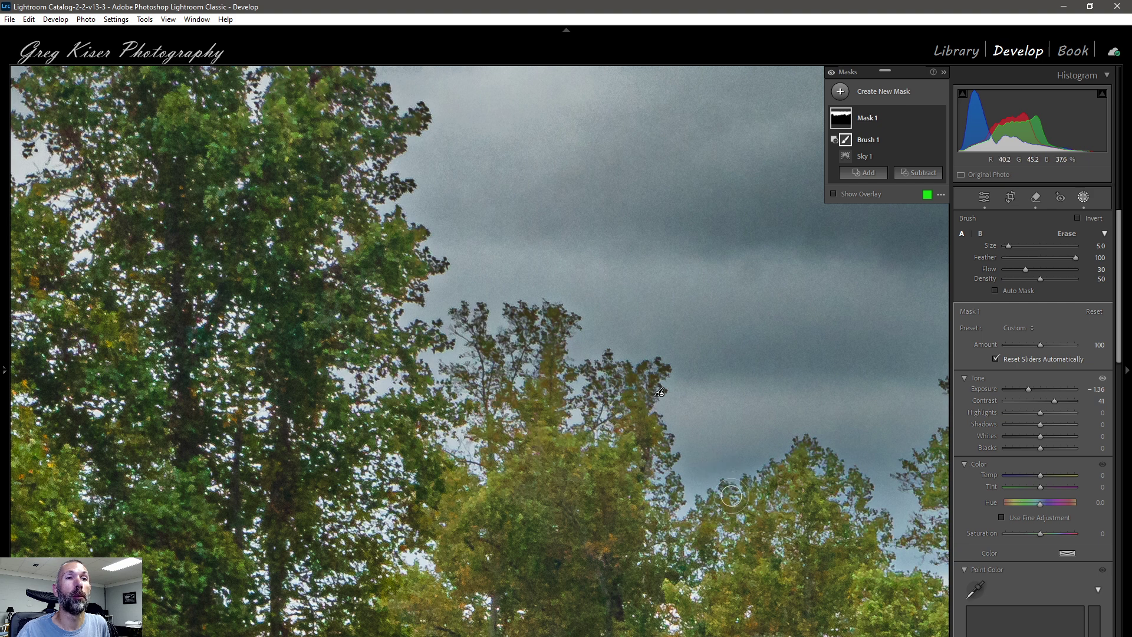
{"action": "mouse_move", "coordinate": [716, 498]}
{"action": "left_mouse_down"}
{"action": "mouse_move", "coordinate": [764, 474]}
{"action": "mouse_move", "coordinate": [805, 439]}
{"action": "mouse_move", "coordinate": [871, 492]}
{"action": "mouse_move", "coordinate": [807, 444]}
{"action": "mouse_move", "coordinate": [772, 467]}
{"action": "mouse_move", "coordinate": [793, 439]}
{"action": "mouse_move", "coordinate": [818, 444]}
{"action": "mouse_move", "coordinate": [857, 485]}
{"action": "left_mouse_up"}
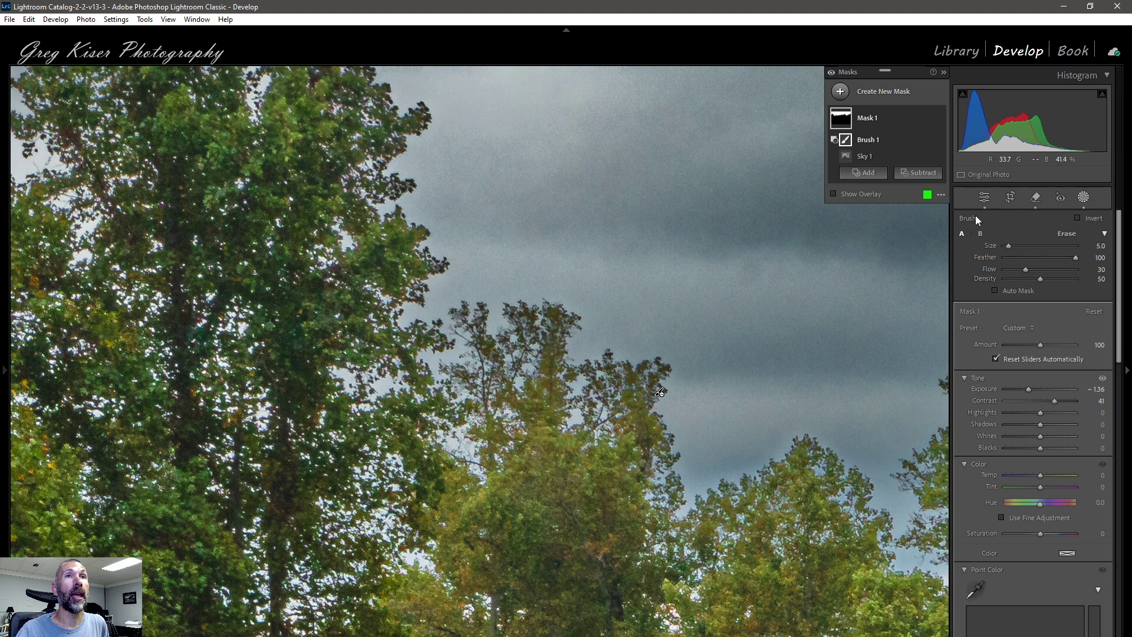
- Add a brush to the sky mask and paint over the bright sky gaps low between the trees
{"action": "left_click", "coordinate": [882, 177]}
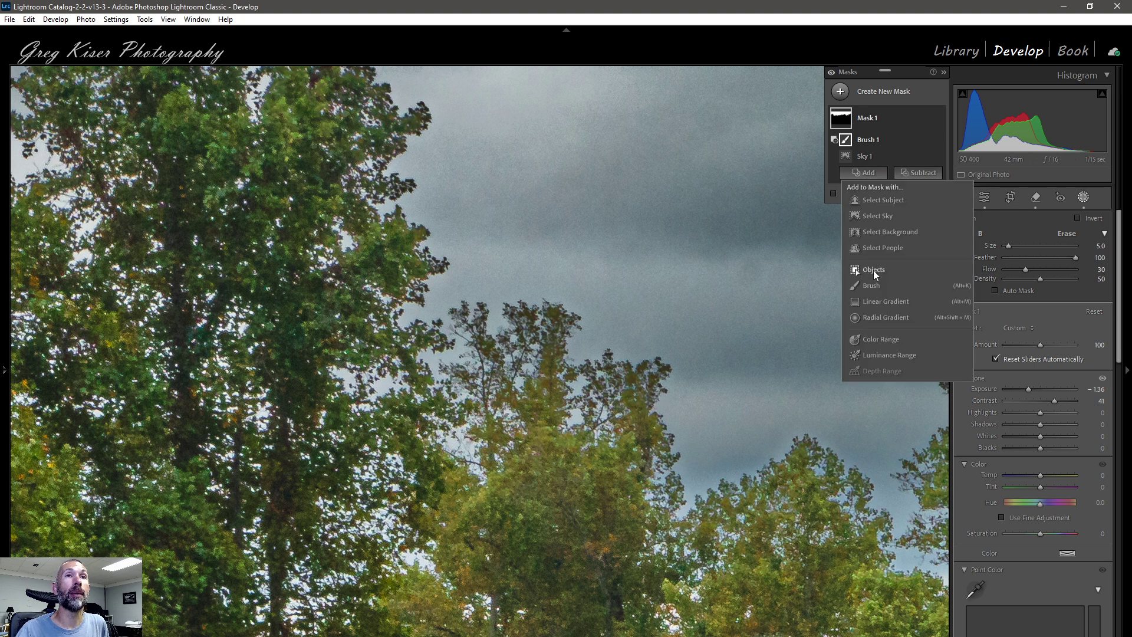
{"action": "left_click", "coordinate": [871, 286]}
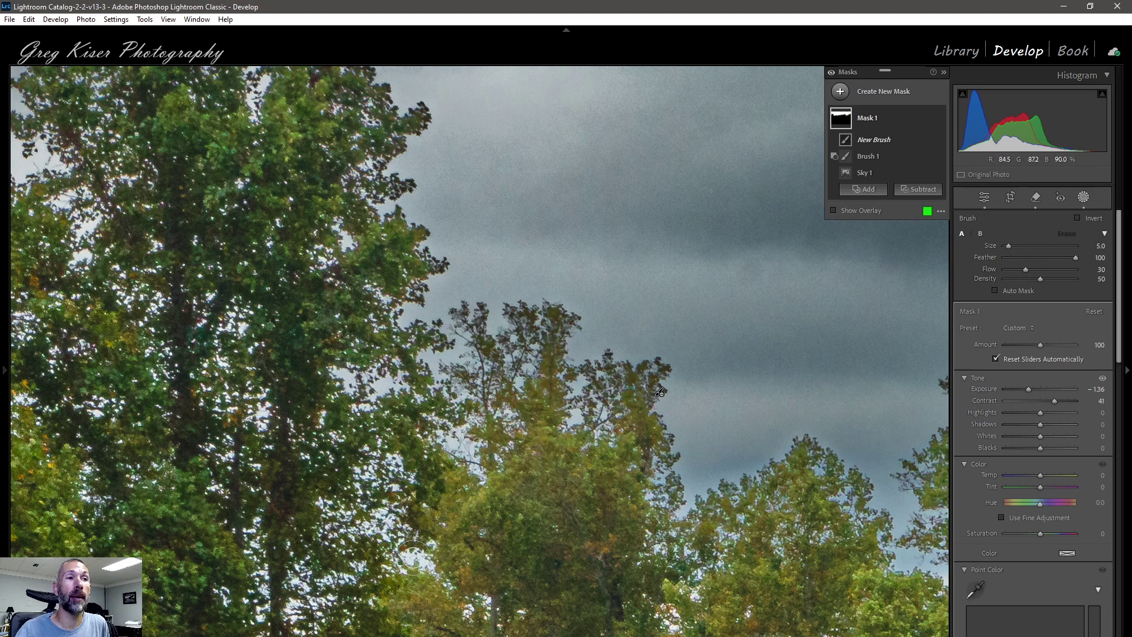
{"action": "mouse_move", "coordinate": [422, 553]}
{"action": "left_mouse_down"}
{"action": "mouse_move", "coordinate": [437, 572]}
{"action": "mouse_move", "coordinate": [405, 553]}
{"action": "left_mouse_up"}
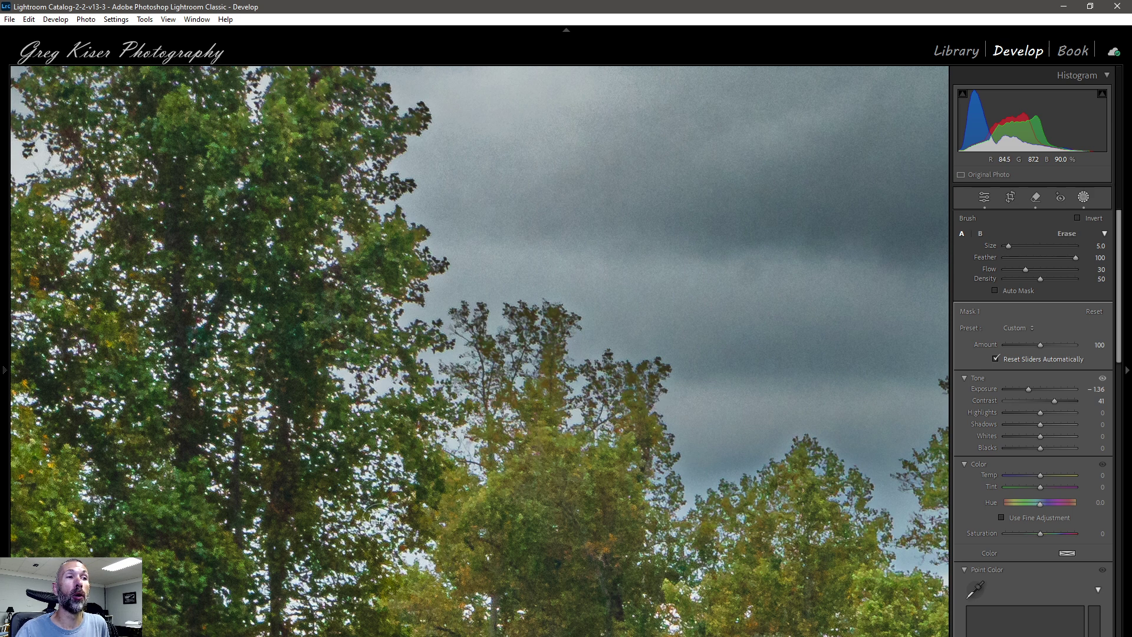
{"action": "mouse_move", "coordinate": [383, 507]}
{"action": "left_mouse_down"}
{"action": "mouse_move", "coordinate": [357, 484]}
{"action": "mouse_move", "coordinate": [342, 507]}
{"action": "mouse_move", "coordinate": [355, 525]}
{"action": "mouse_move", "coordinate": [361, 469]}
{"action": "mouse_move", "coordinate": [375, 524]}
{"action": "left_mouse_up"}
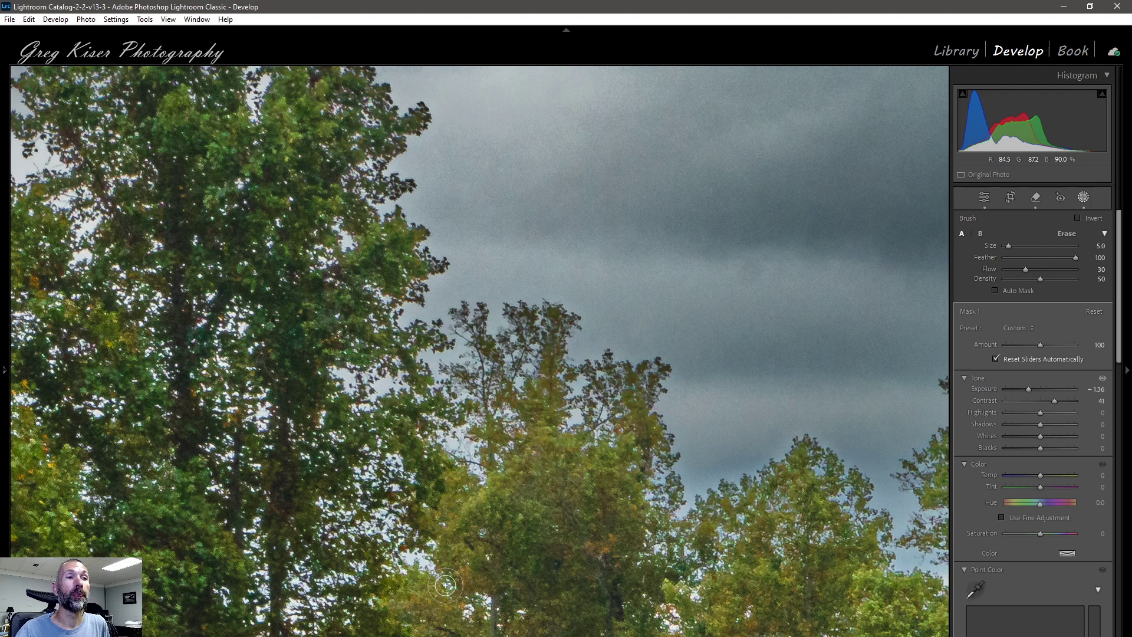
- Paint the added brush over the remaining bright sky gaps around the lower parts of the middle and smaller trees
{"action": "mouse_move", "coordinate": [446, 585]}
{"action": "left_mouse_down"}
{"action": "mouse_move", "coordinate": [487, 604]}
{"action": "mouse_move", "coordinate": [426, 557]}
{"action": "mouse_move", "coordinate": [375, 564]}
{"action": "mouse_move", "coordinate": [289, 612]}
{"action": "mouse_move", "coordinate": [297, 577]}
{"action": "mouse_move", "coordinate": [329, 580]}
{"action": "mouse_move", "coordinate": [305, 598]}
{"action": "mouse_move", "coordinate": [384, 578]}
{"action": "mouse_move", "coordinate": [396, 554]}
{"action": "mouse_move", "coordinate": [349, 543]}
{"action": "mouse_move", "coordinate": [384, 503]}
{"action": "mouse_move", "coordinate": [392, 451]}
{"action": "mouse_move", "coordinate": [408, 469]}
{"action": "mouse_move", "coordinate": [368, 486]}
{"action": "mouse_move", "coordinate": [381, 552]}
{"action": "mouse_move", "coordinate": [485, 607]}
{"action": "left_mouse_up"}
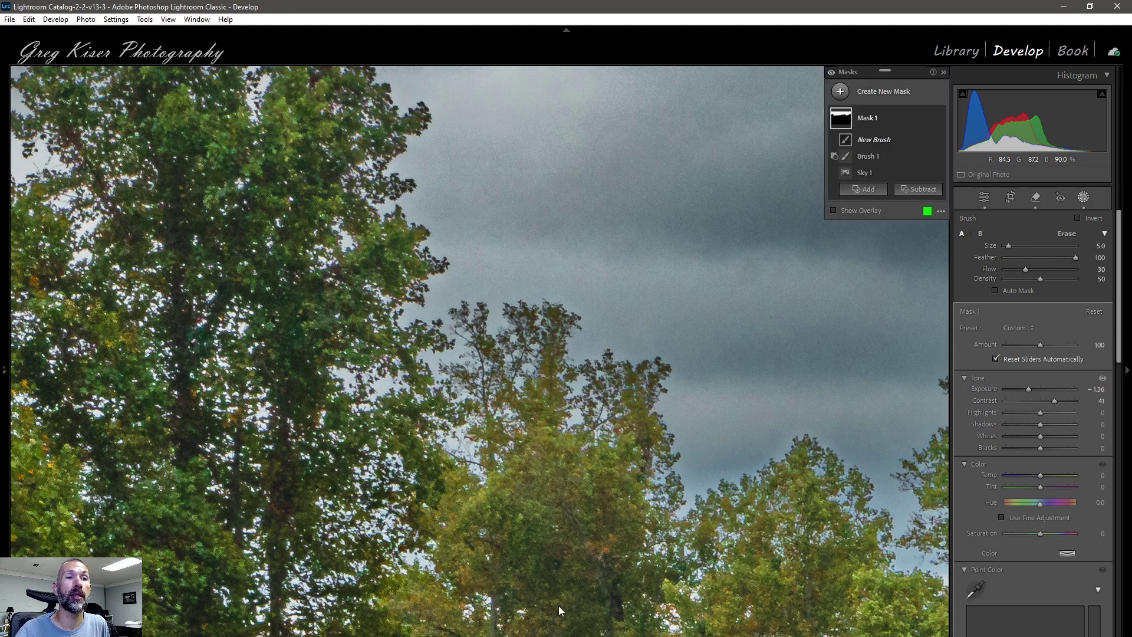
{"action": "mouse_move", "coordinate": [675, 615]}
{"action": "left_mouse_down"}
{"action": "mouse_move", "coordinate": [706, 585]}
{"action": "mouse_move", "coordinate": [734, 523]}
{"action": "mouse_move", "coordinate": [715, 536]}
{"action": "mouse_move", "coordinate": [759, 501]}
{"action": "mouse_move", "coordinate": [739, 501]}
{"action": "mouse_move", "coordinate": [770, 481]}
{"action": "mouse_move", "coordinate": [737, 501]}
{"action": "mouse_move", "coordinate": [770, 494]}
{"action": "mouse_move", "coordinate": [803, 445]}
{"action": "mouse_move", "coordinate": [822, 461]}
{"action": "mouse_move", "coordinate": [819, 477]}
{"action": "mouse_move", "coordinate": [826, 456]}
{"action": "mouse_move", "coordinate": [840, 470]}
{"action": "mouse_move", "coordinate": [866, 526]}
{"action": "mouse_move", "coordinate": [860, 477]}
{"action": "mouse_move", "coordinate": [873, 519]}
{"action": "left_mouse_up"}
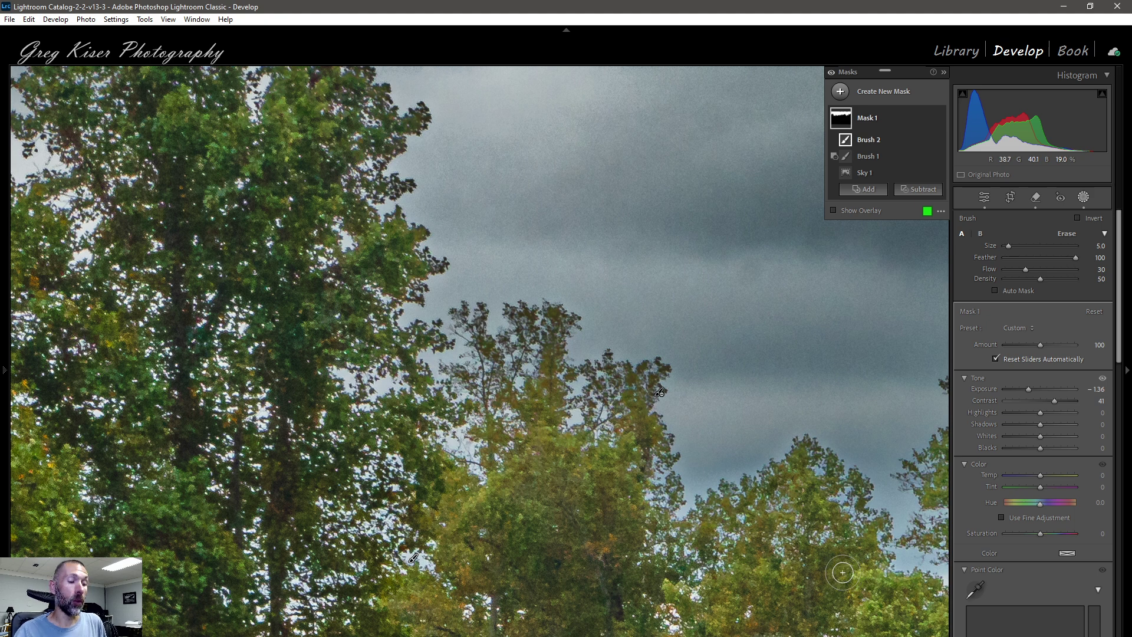
{"action": "left_click", "coordinate": [635, 342]}
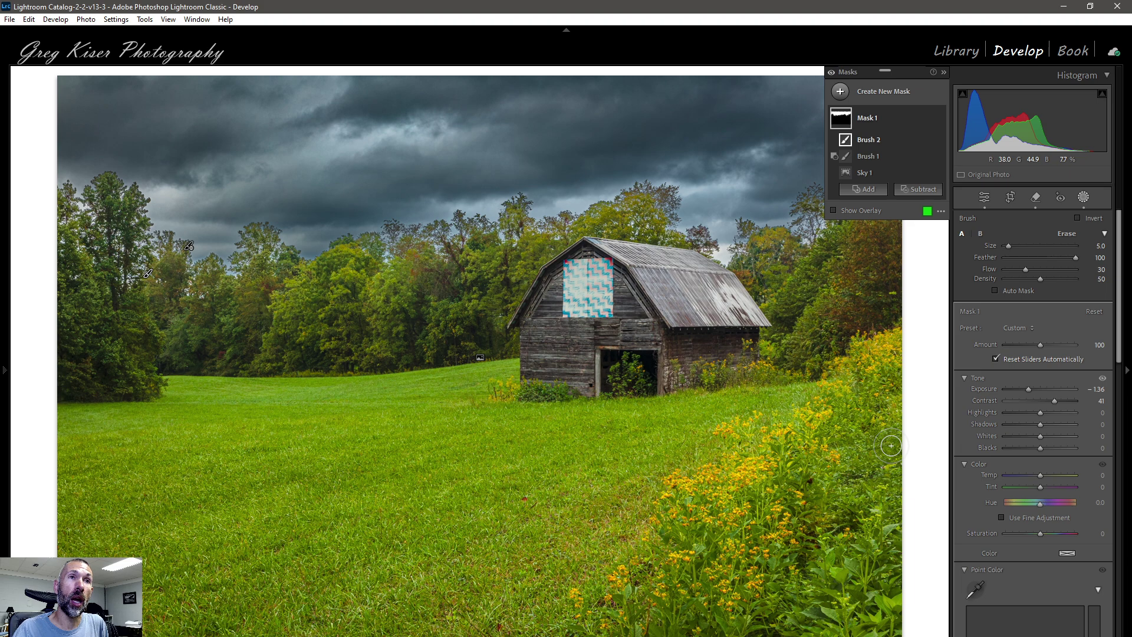
- Start a new brush mask using brush B at size 5 with Auto Mask turned on
{"action": "left_click", "coordinate": [886, 94]}
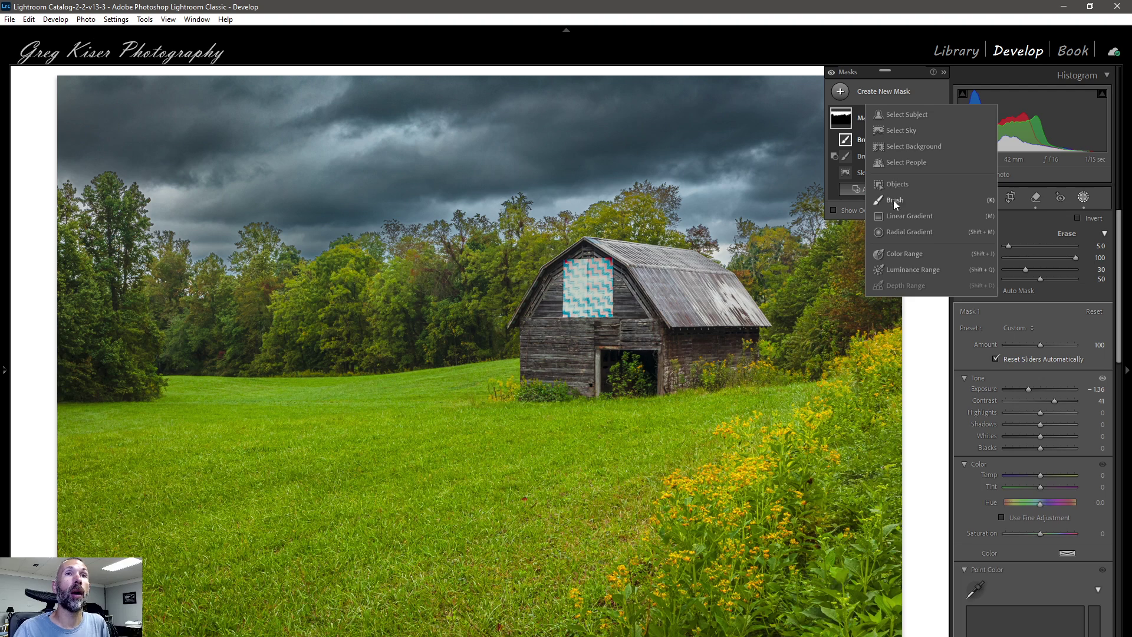
{"action": "key", "text": "Escape"}
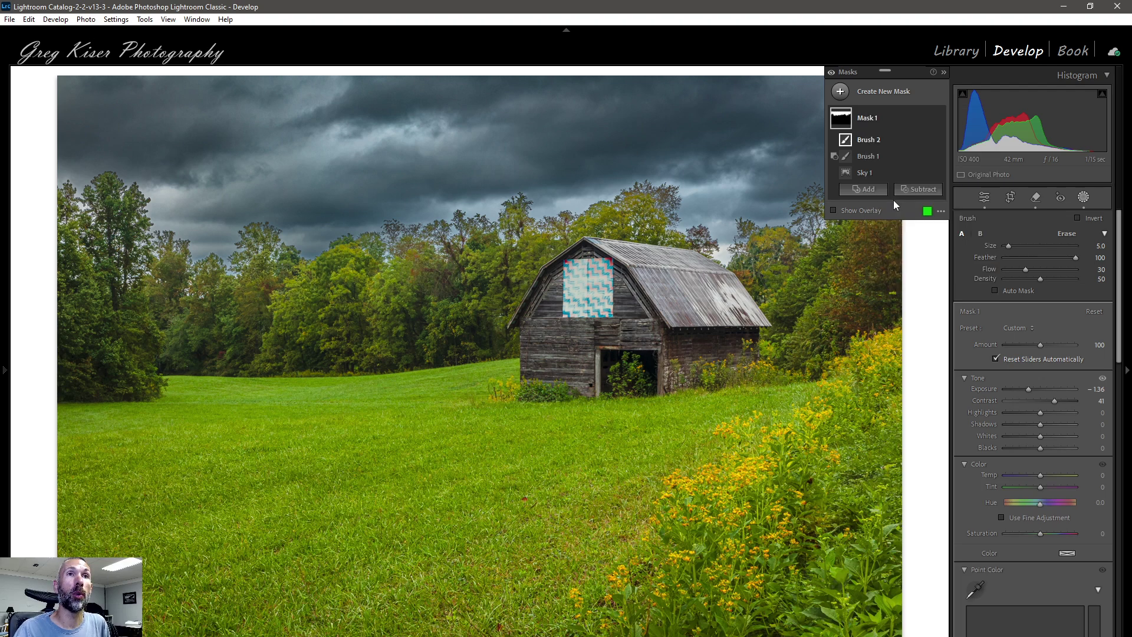
{"action": "key", "text": "k"}
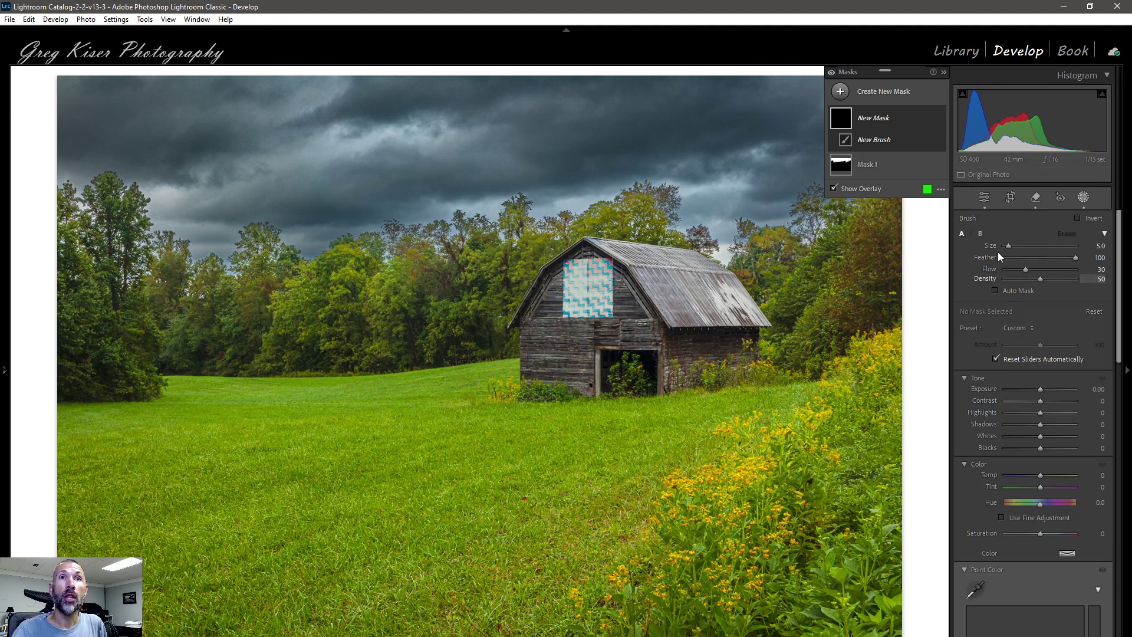
{"action": "left_click", "coordinate": [980, 233]}
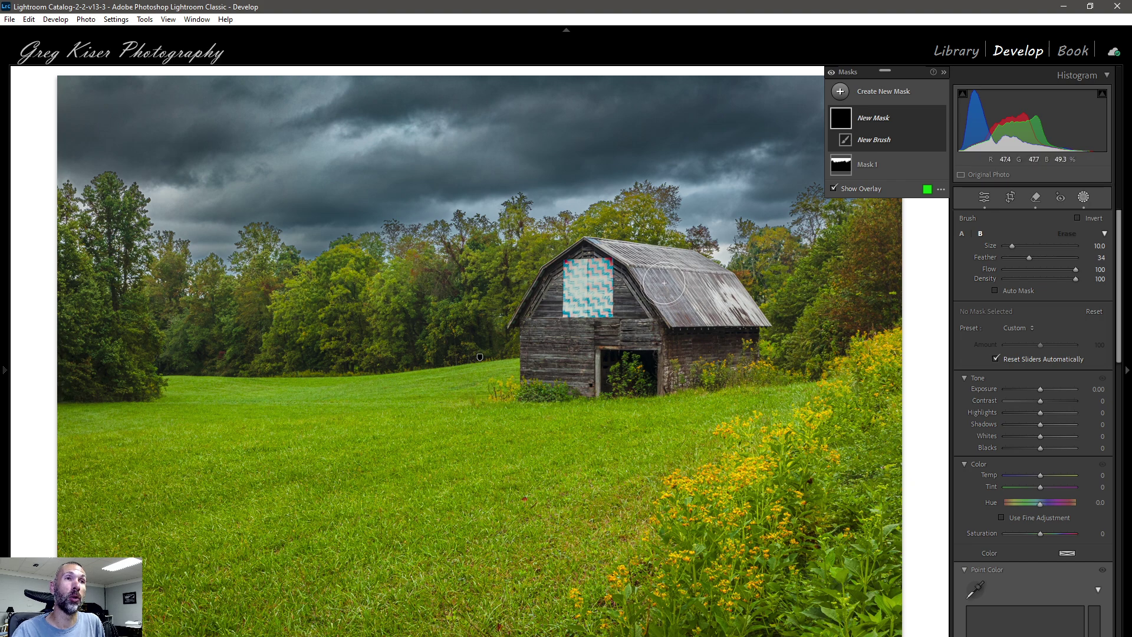
{"action": "scroll", "coordinate": [691, 299], "scroll_direction": "down", "scroll_amount": 1}
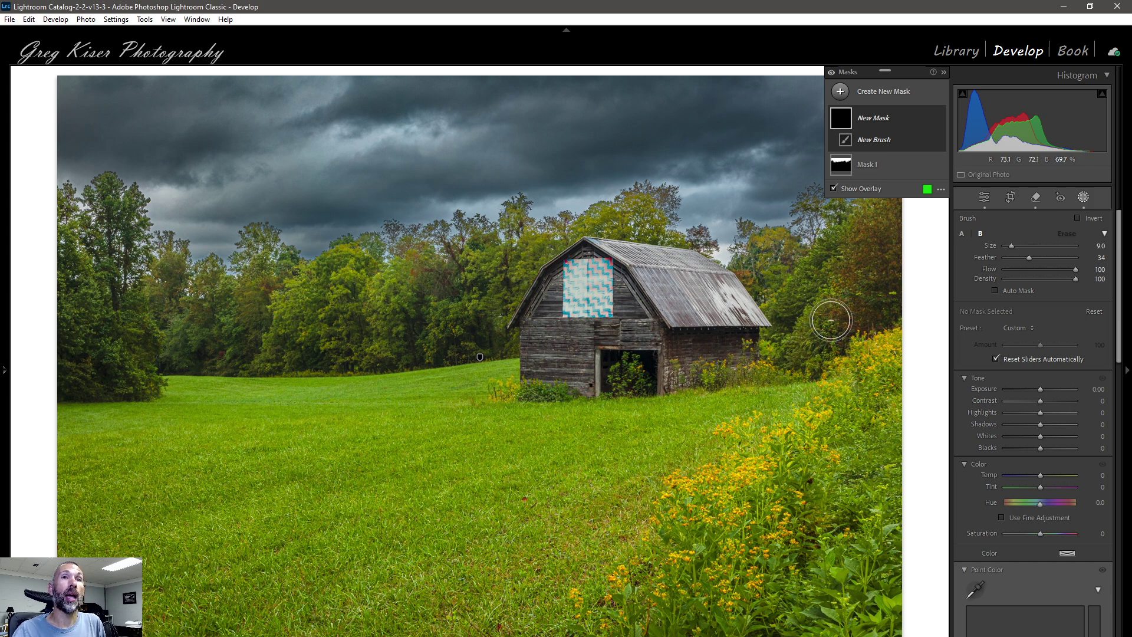
{"action": "left_click", "coordinate": [995, 290]}
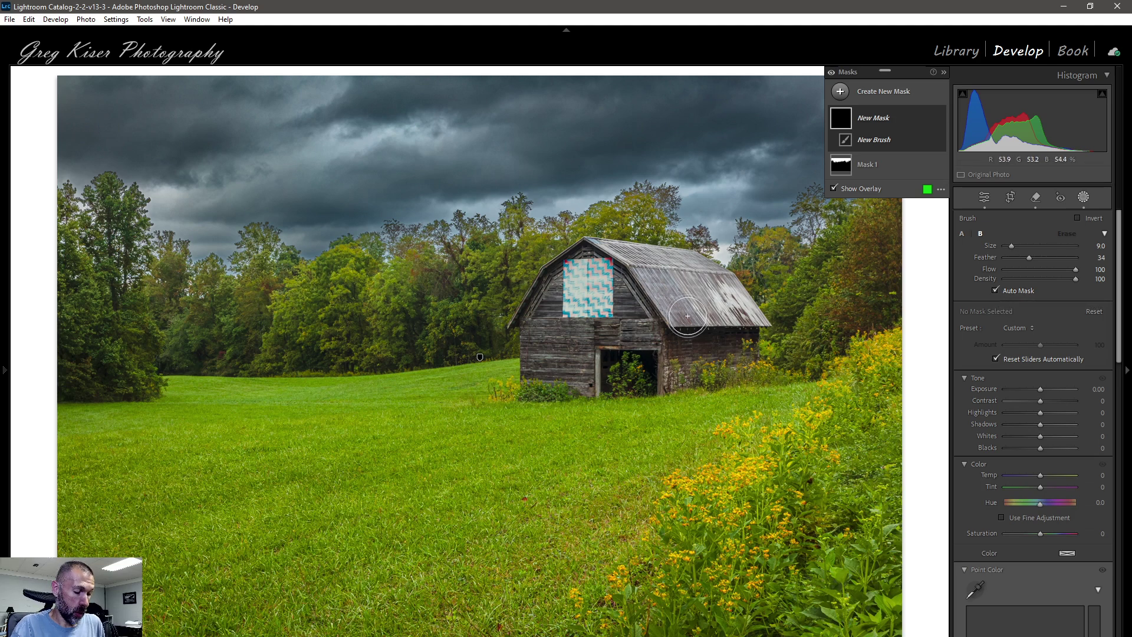
{"action": "scroll", "coordinate": [690, 308], "scroll_direction": "down", "scroll_amount": 1}
{"action": "scroll", "coordinate": [693, 311], "scroll_direction": "down", "scroll_amount": 3}
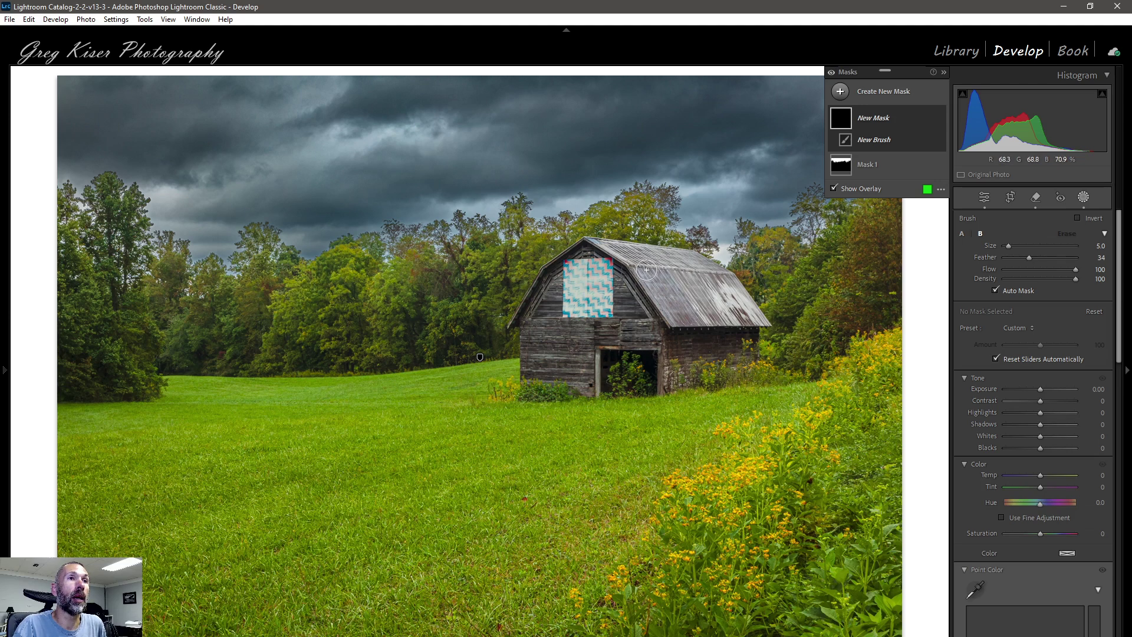
- Paint the new mask over the barn's metal roof, from the front edge along the eave and up to the ridge
{"action": "left_click_drag", "start_coordinate": [653, 276], "coordinate": [645, 270]}
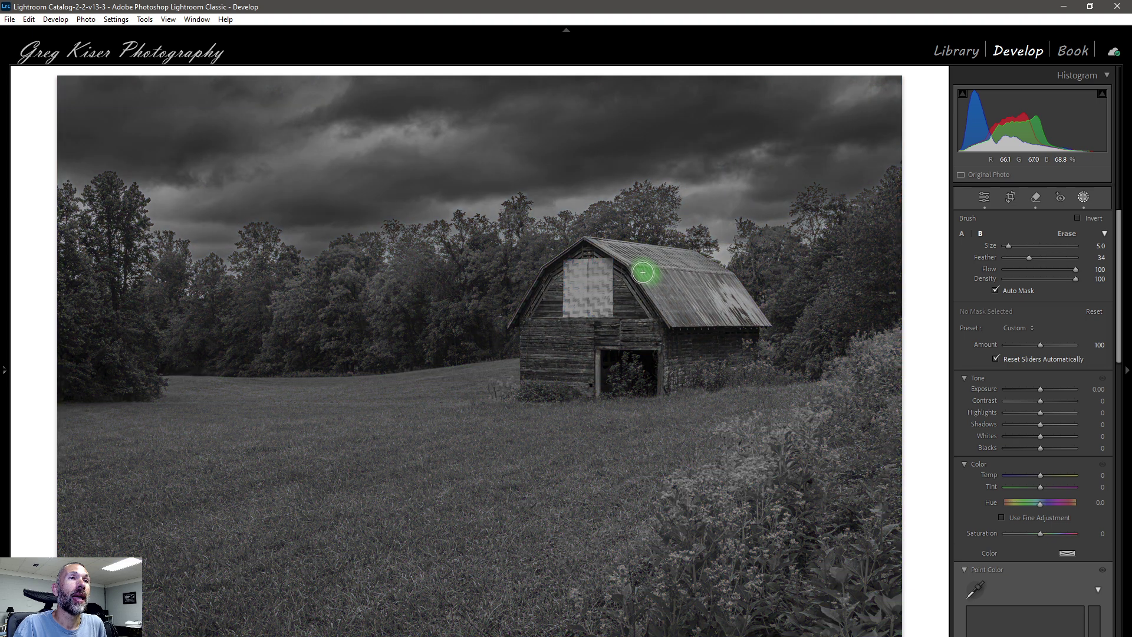
{"action": "left_click", "coordinate": [676, 312], "text": "shift"}
{"action": "left_click_drag", "start_coordinate": [698, 318], "coordinate": [758, 316]}
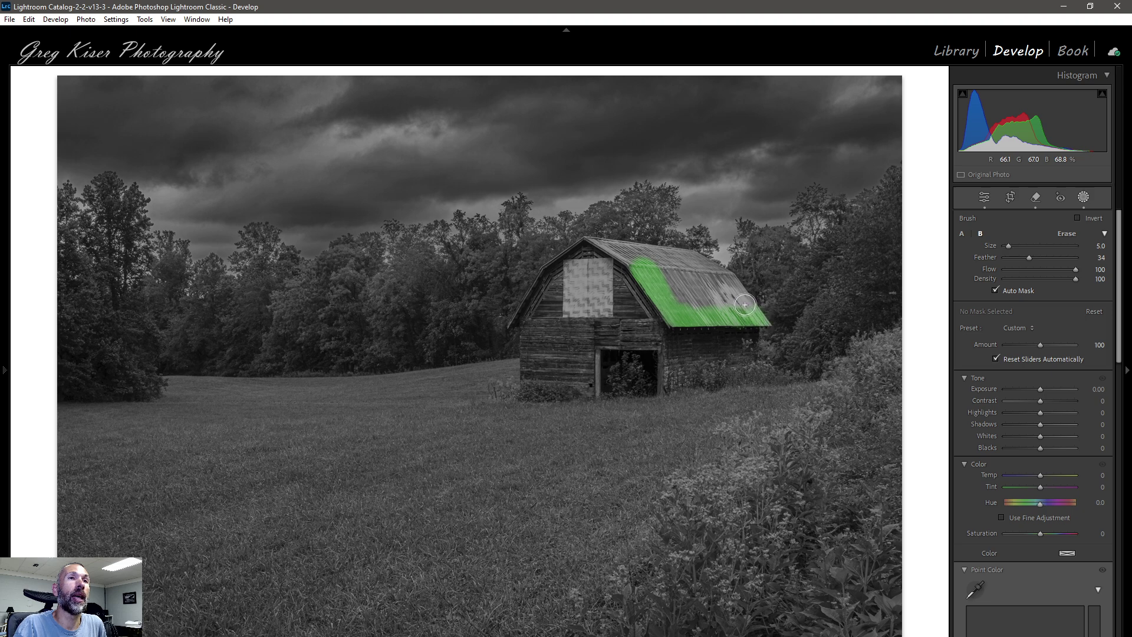
{"action": "mouse_move", "coordinate": [724, 278]}
{"action": "left_mouse_down"}
{"action": "mouse_move", "coordinate": [645, 259]}
{"action": "mouse_move", "coordinate": [661, 254]}
{"action": "mouse_move", "coordinate": [652, 260]}
{"action": "mouse_move", "coordinate": [684, 299]}
{"action": "mouse_move", "coordinate": [723, 295]}
{"action": "mouse_move", "coordinate": [676, 297]}
{"action": "mouse_move", "coordinate": [682, 284]}
{"action": "mouse_move", "coordinate": [726, 301]}
{"action": "mouse_move", "coordinate": [678, 276]}
{"action": "mouse_move", "coordinate": [699, 308]}
{"action": "left_mouse_up"}
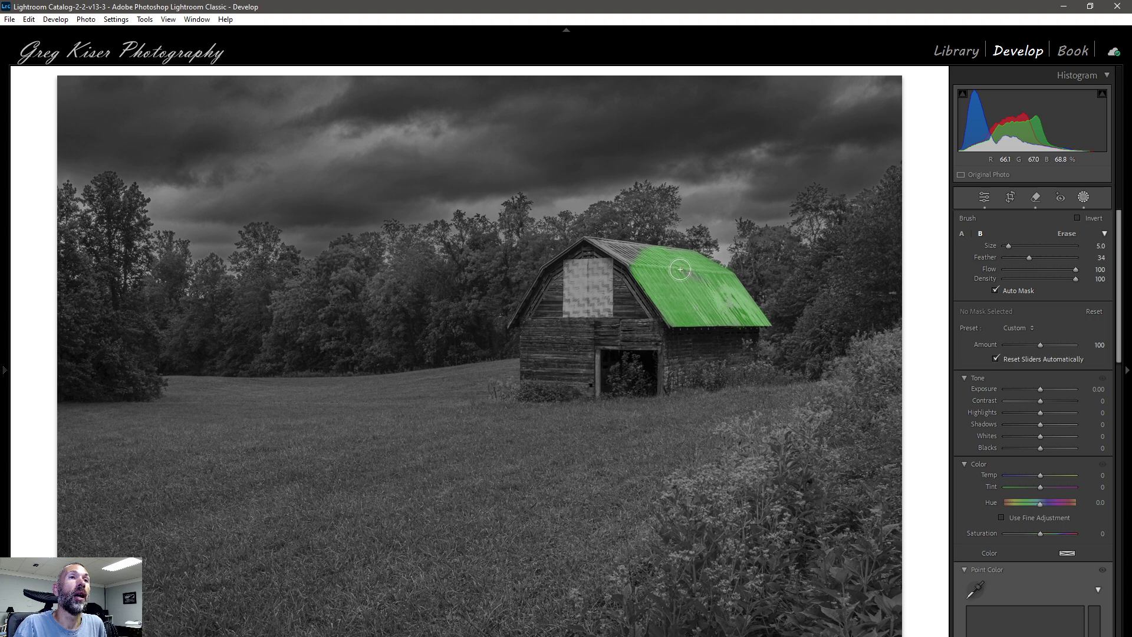
{"action": "mouse_move", "coordinate": [618, 248]}
{"action": "left_mouse_down"}
{"action": "mouse_move", "coordinate": [680, 253]}
{"action": "mouse_move", "coordinate": [686, 279]}
{"action": "left_mouse_up"}
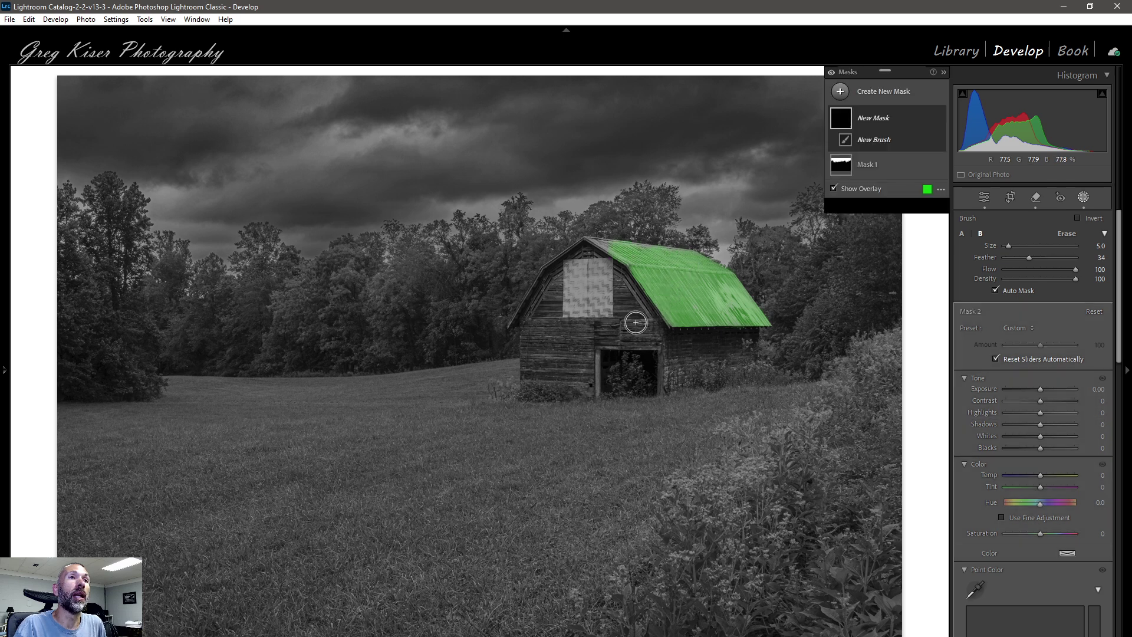
- Reduce the brush to size 2 and fill in the missed spots along the roof's front edge, peak and surface
{"action": "scroll", "coordinate": [630, 264], "scroll_direction": "down", "scroll_amount": 3}
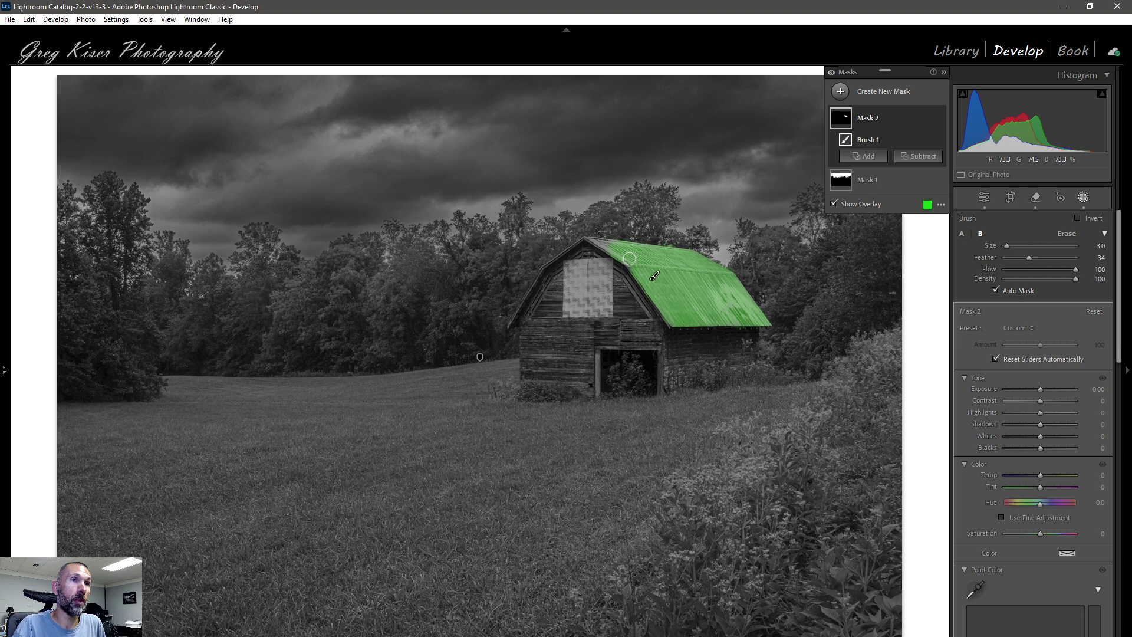
{"action": "mouse_move", "coordinate": [614, 250]}
{"action": "left_mouse_down"}
{"action": "mouse_move", "coordinate": [588, 238]}
{"action": "mouse_move", "coordinate": [616, 247]}
{"action": "left_mouse_up"}
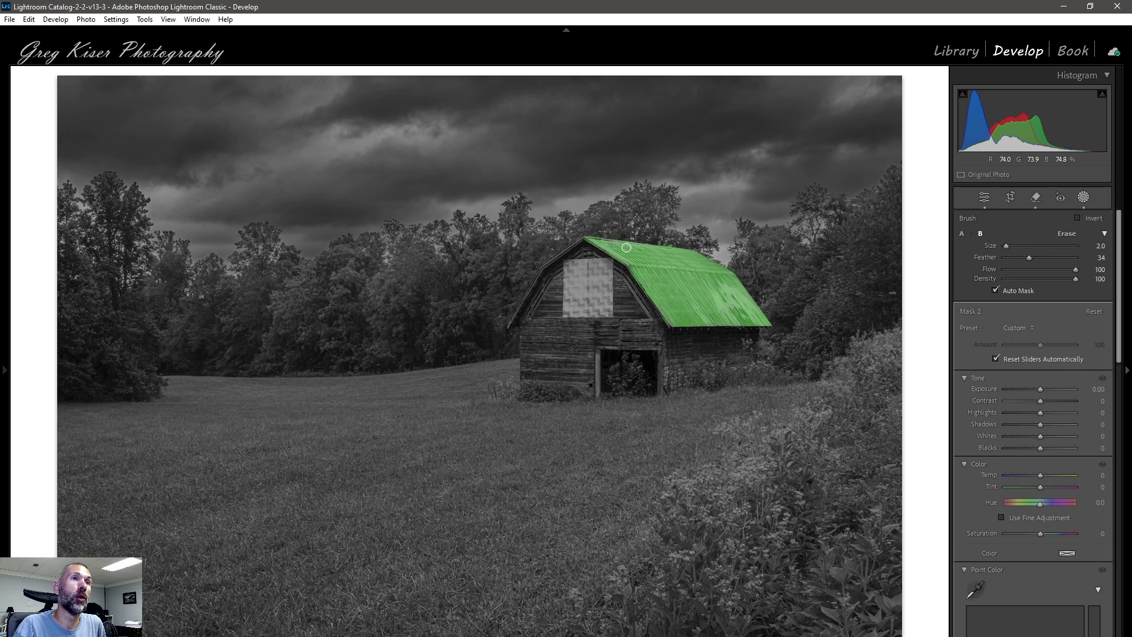
{"action": "left_click_drag", "start_coordinate": [637, 254], "coordinate": [639, 257]}
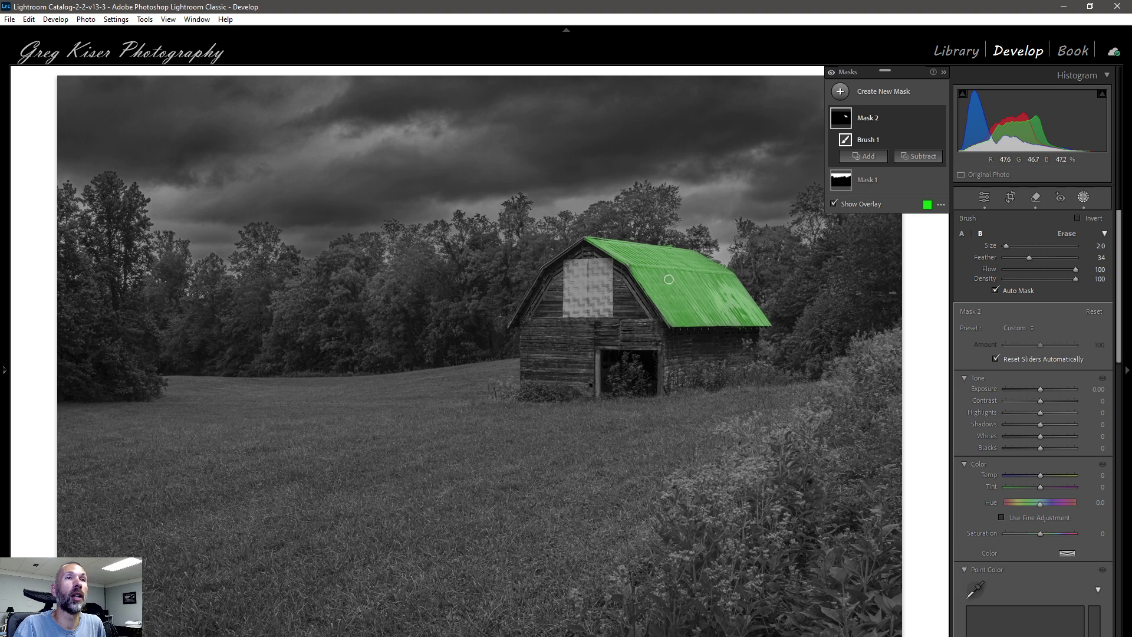
{"action": "mouse_move", "coordinate": [731, 315]}
{"action": "left_mouse_down"}
{"action": "mouse_move", "coordinate": [711, 321]}
{"action": "mouse_move", "coordinate": [749, 319]}
{"action": "mouse_move", "coordinate": [676, 323]}
{"action": "mouse_move", "coordinate": [663, 298]}
{"action": "left_mouse_up"}
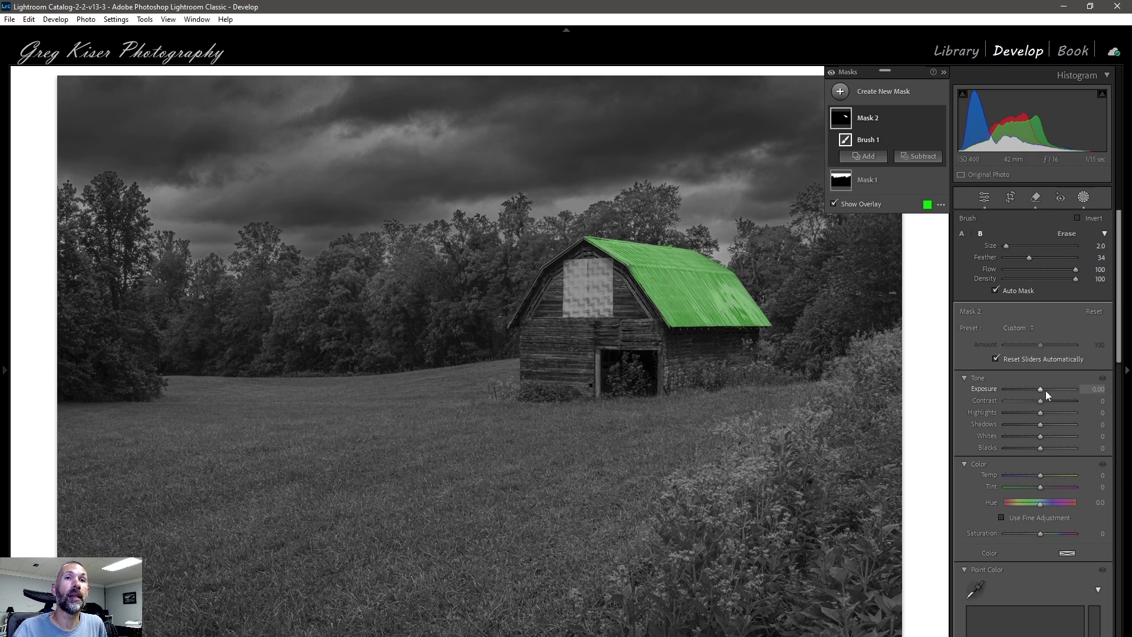
- Adjust the roof mask with Exposure 0.47, Temp 12 and Clarity 19
{"action": "left_click_drag", "start_coordinate": [1041, 390], "coordinate": [1044, 389]}
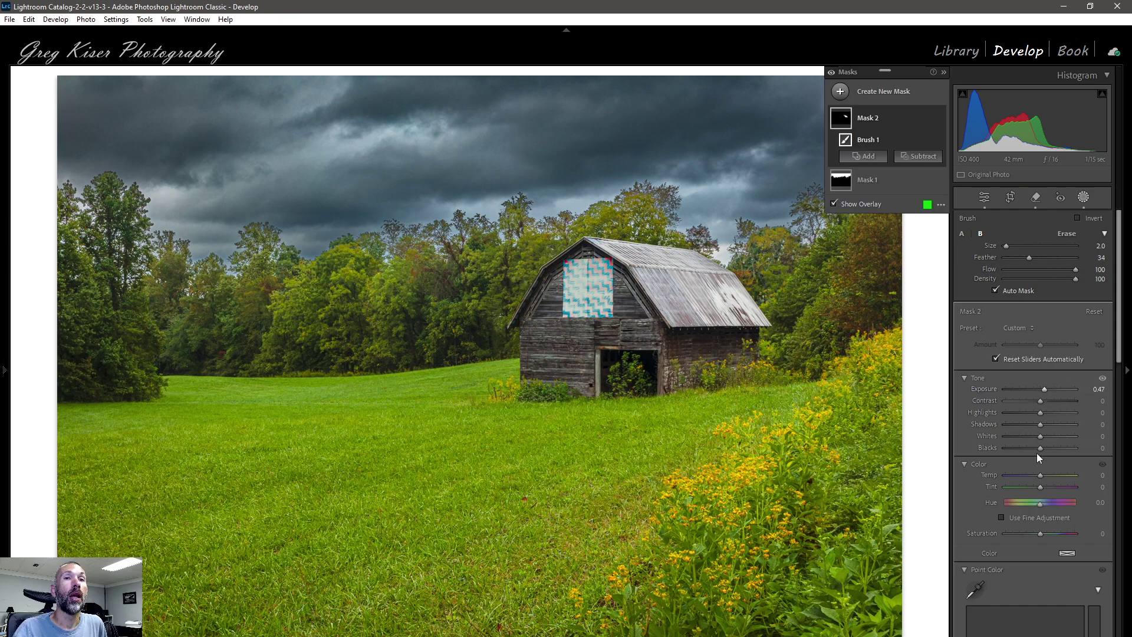
{"action": "left_click_drag", "start_coordinate": [1040, 474], "coordinate": [1042, 474]}
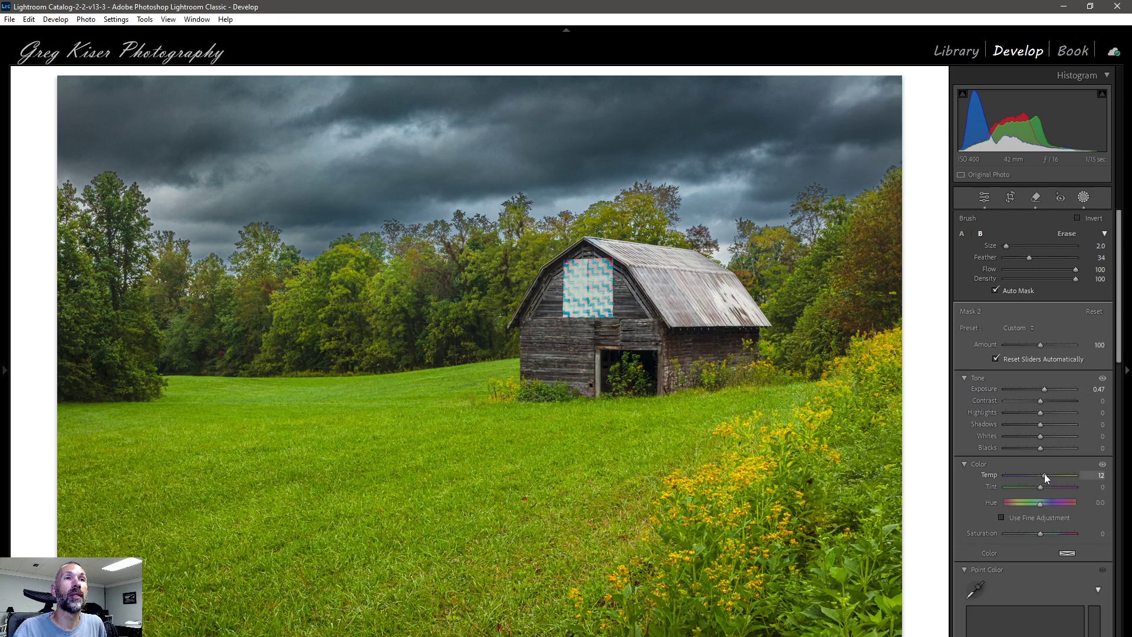
{"action": "left_click_drag", "start_coordinate": [1044, 475], "coordinate": [1045, 475]}
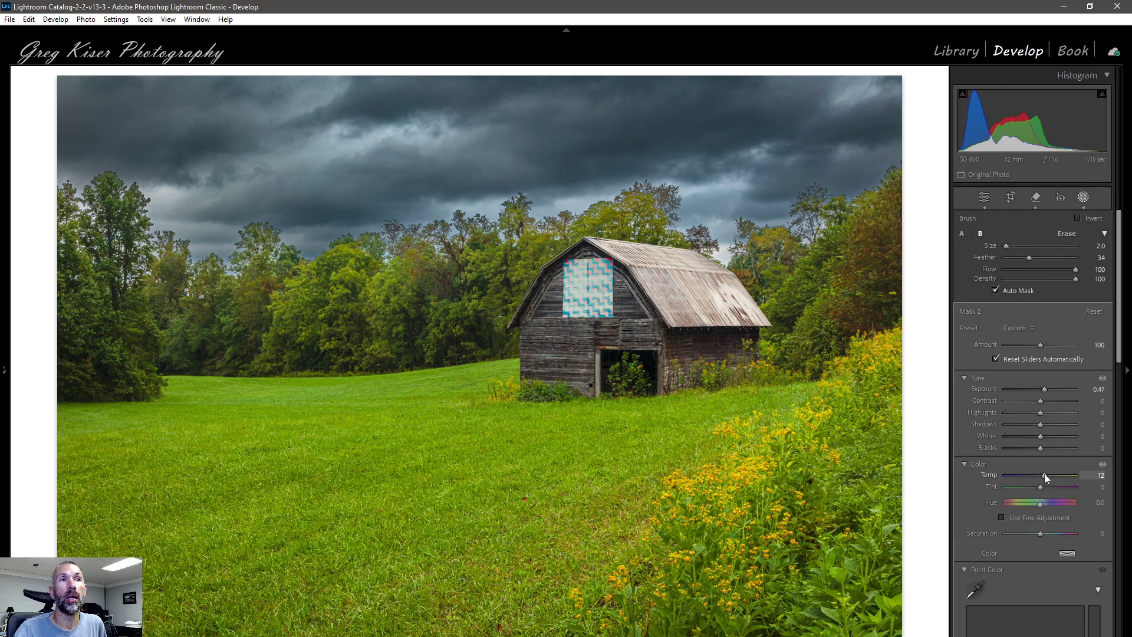
{"action": "left_click_drag", "start_coordinate": [1043, 474], "coordinate": [1043, 474]}
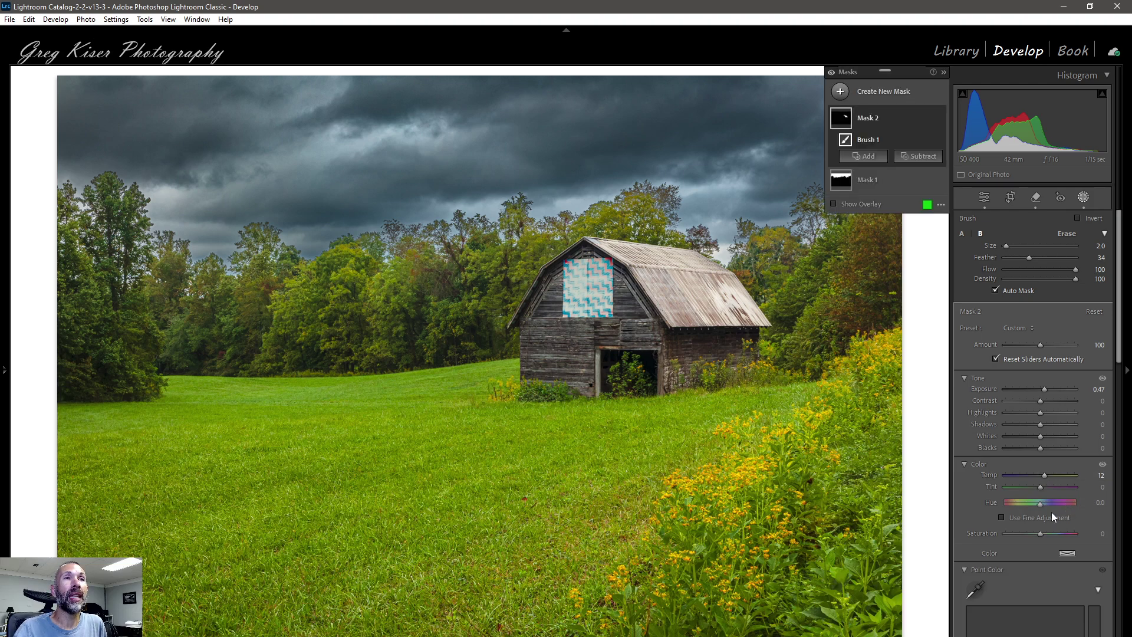
{"action": "scroll", "coordinate": [1041, 522], "scroll_direction": "down", "scroll_amount": 10}
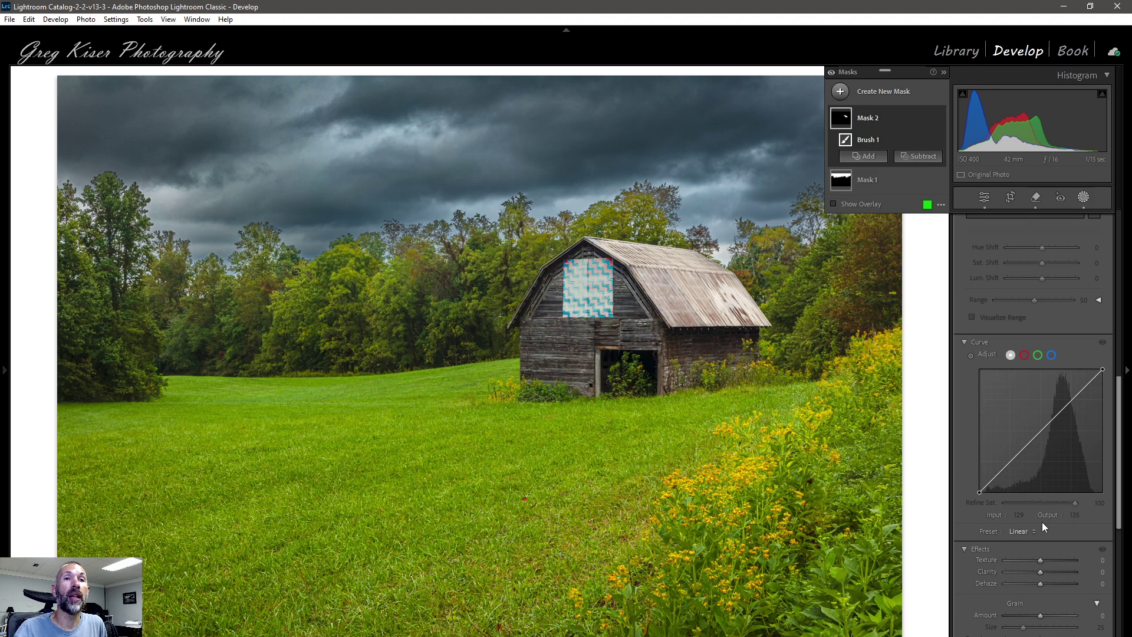
{"action": "left_click_drag", "start_coordinate": [1041, 477], "coordinate": [1048, 476]}
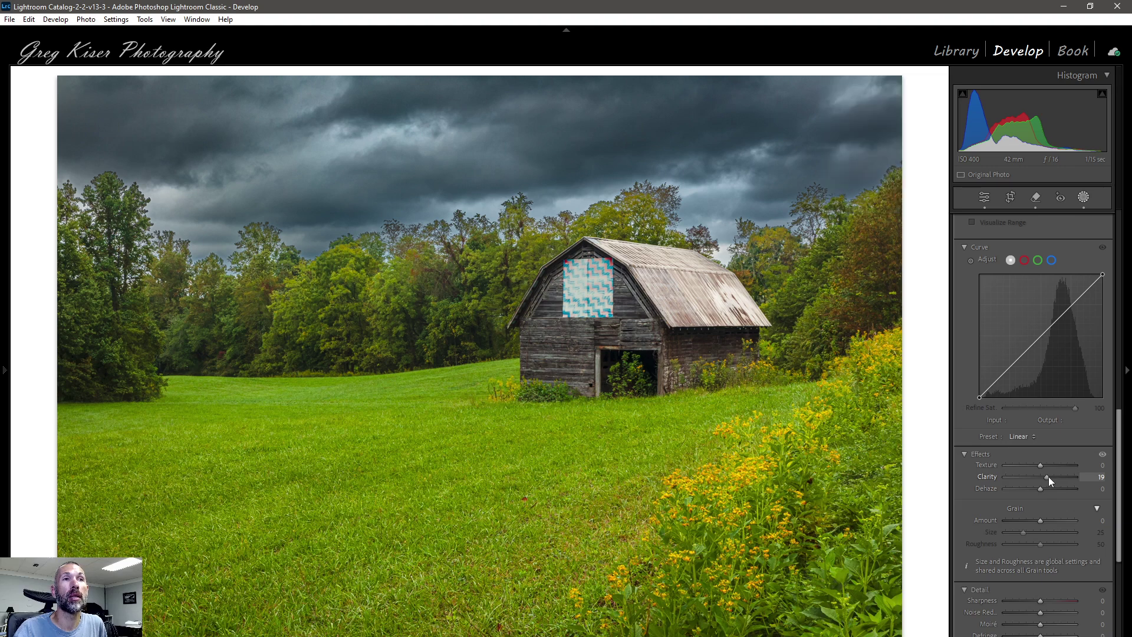
{"action": "left_click_drag", "start_coordinate": [1048, 476], "coordinate": [1048, 476]}
{"action": "mouse_move", "coordinate": [865, 126]}
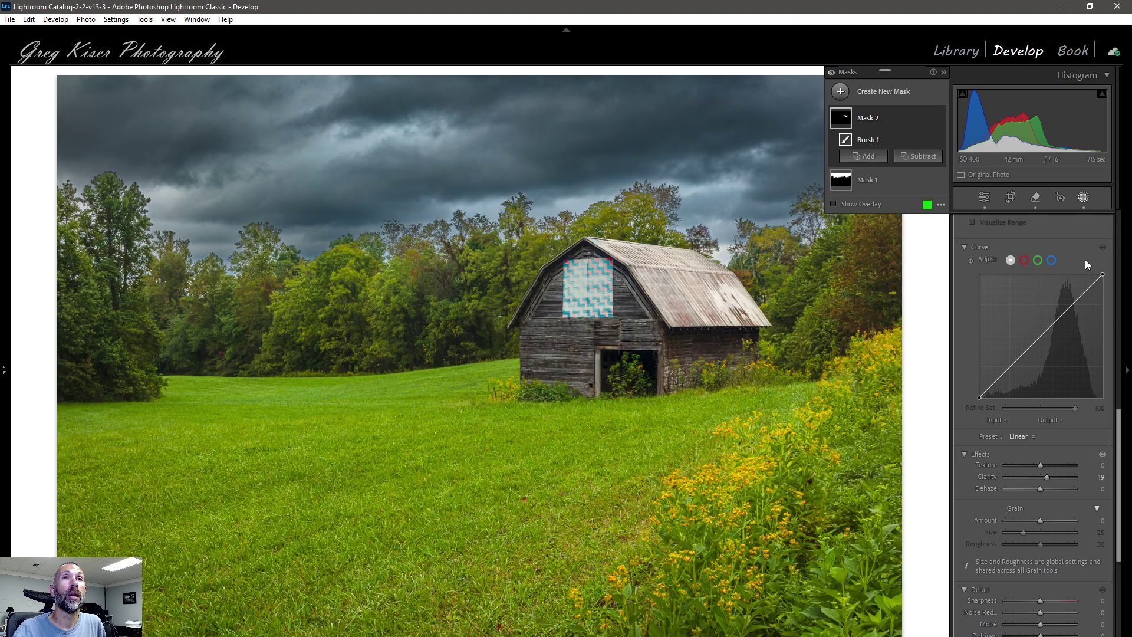
- Set brush A's density to 100 and switch back to brush B
{"action": "scroll", "coordinate": [1087, 264], "scroll_direction": "up", "scroll_amount": 8}
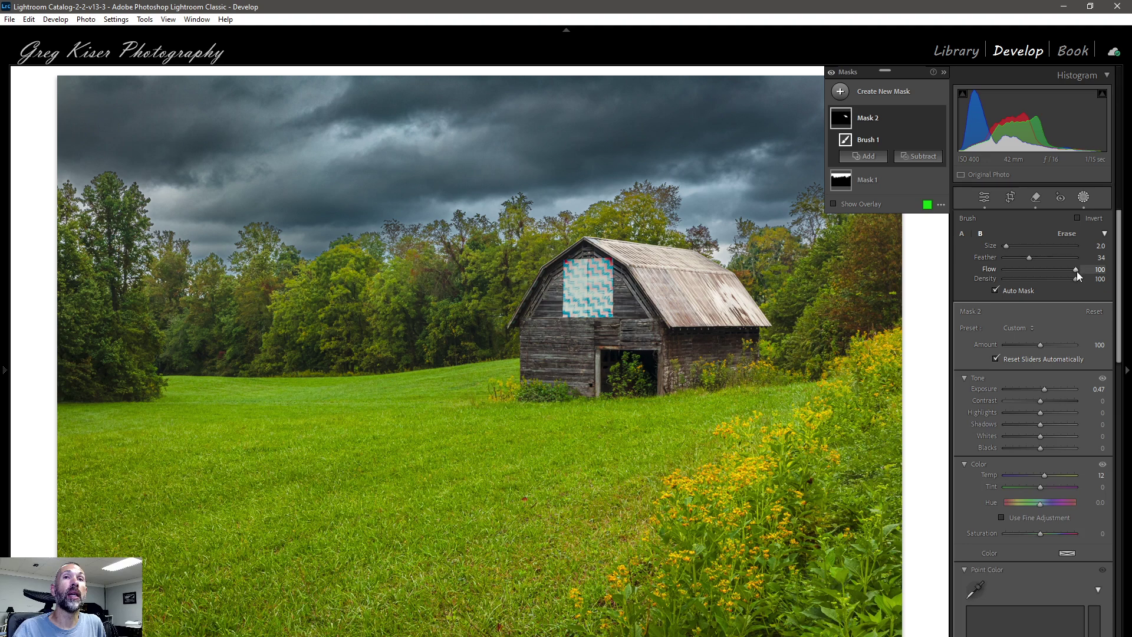
{"action": "left_click", "coordinate": [960, 233]}
{"action": "left_click_drag", "start_coordinate": [1071, 270], "coordinate": [1024, 270]}
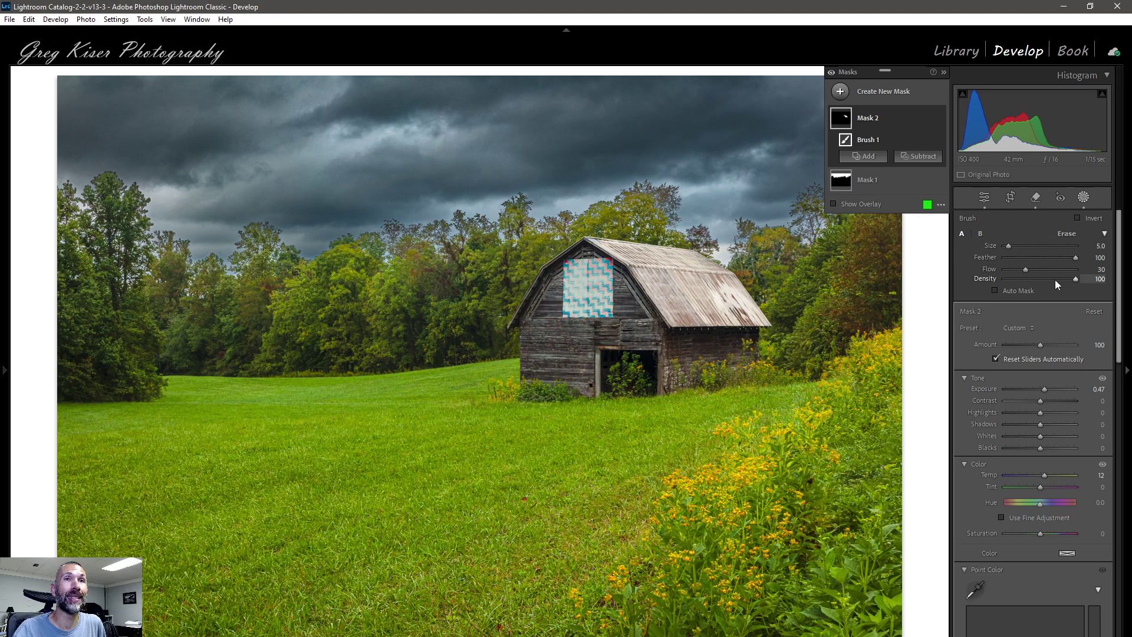
{"action": "left_click", "coordinate": [979, 234]}
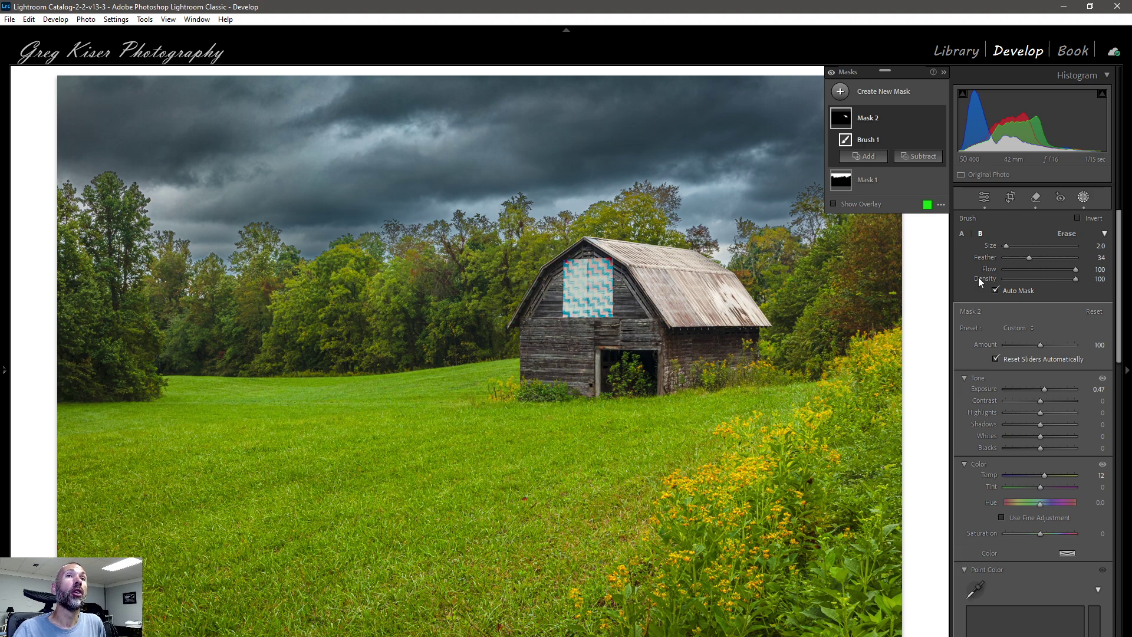
- Start another brush mask using brush A at size 10, with the overlay off and Exposure at 0.48
{"action": "left_click", "coordinate": [897, 94]}
{"action": "left_click", "coordinate": [888, 182]}
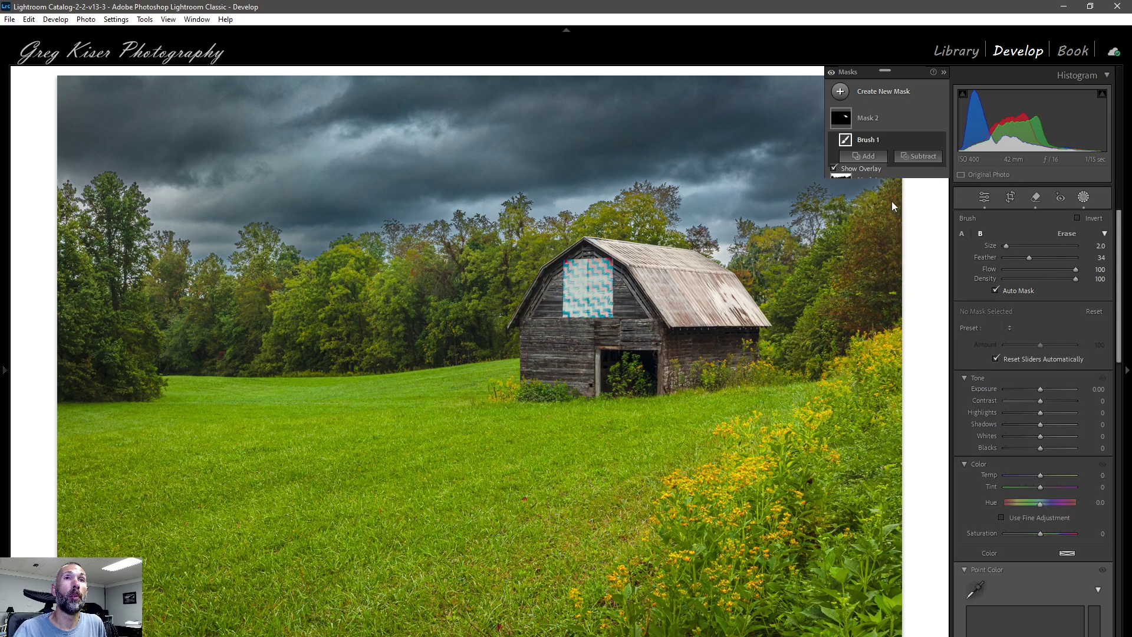
{"action": "left_click", "coordinate": [961, 234]}
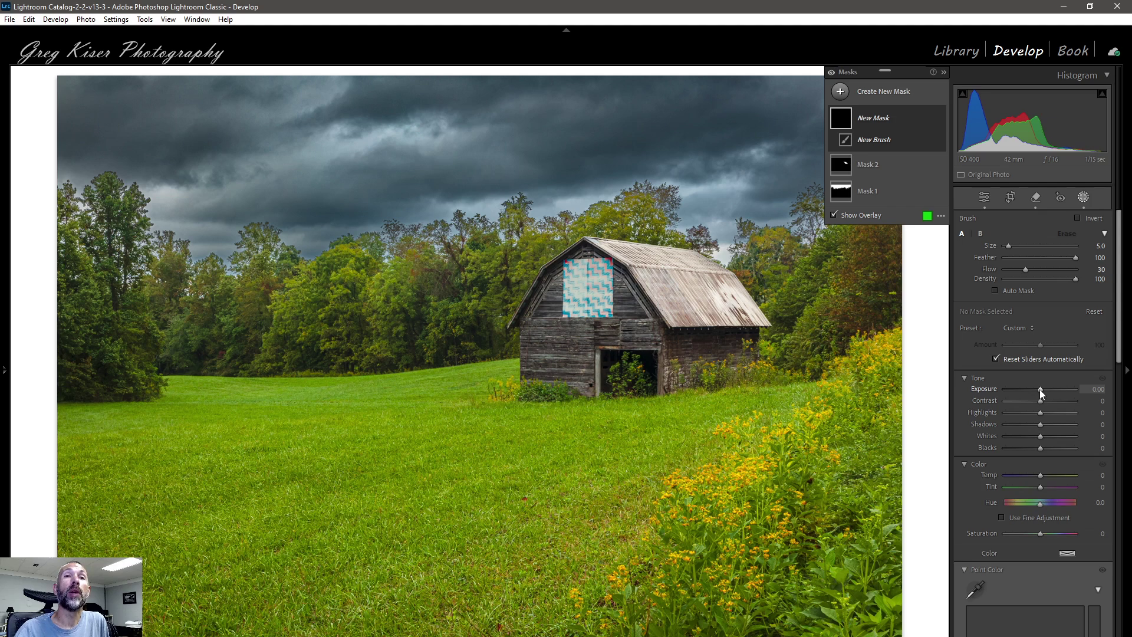
{"action": "key", "text": "o"}
{"action": "left_click_drag", "start_coordinate": [1038, 389], "coordinate": [1044, 388]}
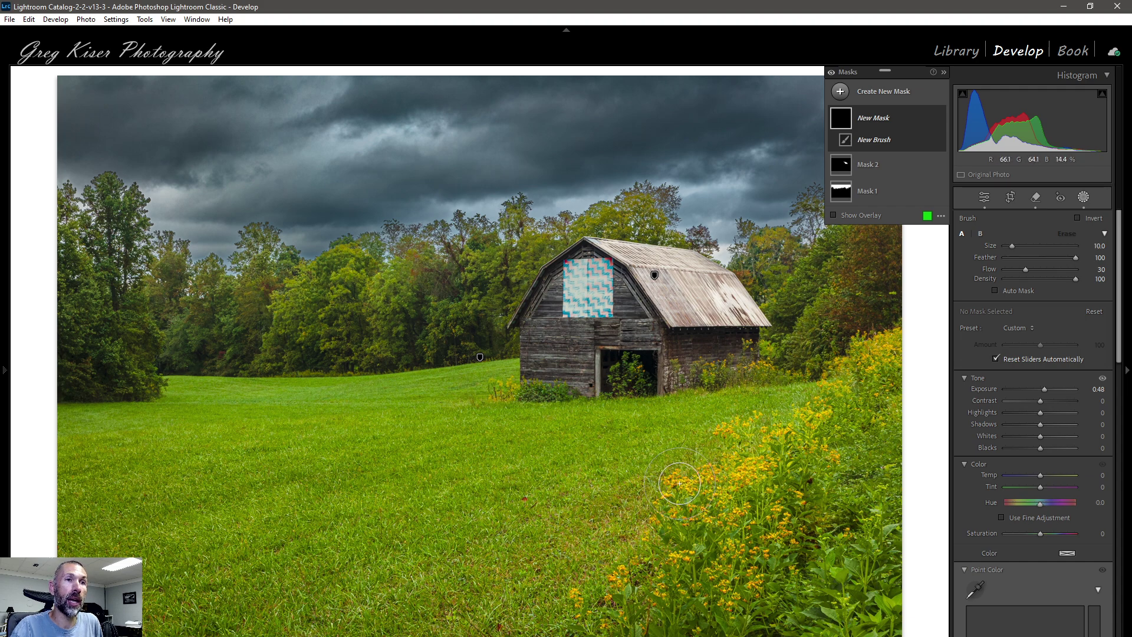
- Brush the brightening over the yellow wildflowers at size 10 and the plants along the barn's side wall at size 4, and hide the mask to compare
{"action": "mouse_move", "coordinate": [683, 485]}
{"action": "left_mouse_down"}
{"action": "mouse_move", "coordinate": [743, 474]}
{"action": "mouse_move", "coordinate": [764, 454]}
{"action": "mouse_move", "coordinate": [735, 432]}
{"action": "mouse_move", "coordinate": [765, 461]}
{"action": "mouse_move", "coordinate": [819, 412]}
{"action": "mouse_move", "coordinate": [847, 365]}
{"action": "mouse_move", "coordinate": [891, 343]}
{"action": "mouse_move", "coordinate": [850, 374]}
{"action": "mouse_move", "coordinate": [821, 421]}
{"action": "mouse_move", "coordinate": [835, 462]}
{"action": "mouse_move", "coordinate": [808, 438]}
{"action": "mouse_move", "coordinate": [779, 508]}
{"action": "mouse_move", "coordinate": [783, 545]}
{"action": "mouse_move", "coordinate": [733, 573]}
{"action": "mouse_move", "coordinate": [723, 535]}
{"action": "mouse_move", "coordinate": [731, 587]}
{"action": "mouse_move", "coordinate": [743, 466]}
{"action": "mouse_move", "coordinate": [702, 495]}
{"action": "mouse_move", "coordinate": [679, 493]}
{"action": "mouse_move", "coordinate": [664, 519]}
{"action": "mouse_move", "coordinate": [686, 539]}
{"action": "mouse_move", "coordinate": [673, 555]}
{"action": "mouse_move", "coordinate": [683, 553]}
{"action": "mouse_move", "coordinate": [637, 586]}
{"action": "mouse_move", "coordinate": [620, 575]}
{"action": "mouse_move", "coordinate": [594, 610]}
{"action": "mouse_move", "coordinate": [647, 562]}
{"action": "mouse_move", "coordinate": [719, 576]}
{"action": "mouse_move", "coordinate": [729, 546]}
{"action": "mouse_move", "coordinate": [738, 597]}
{"action": "mouse_move", "coordinate": [760, 569]}
{"action": "mouse_move", "coordinate": [753, 543]}
{"action": "mouse_move", "coordinate": [780, 533]}
{"action": "mouse_move", "coordinate": [764, 504]}
{"action": "mouse_move", "coordinate": [717, 491]}
{"action": "mouse_move", "coordinate": [781, 458]}
{"action": "mouse_move", "coordinate": [704, 503]}
{"action": "mouse_move", "coordinate": [667, 498]}
{"action": "mouse_move", "coordinate": [735, 435]}
{"action": "mouse_move", "coordinate": [818, 407]}
{"action": "left_mouse_up"}
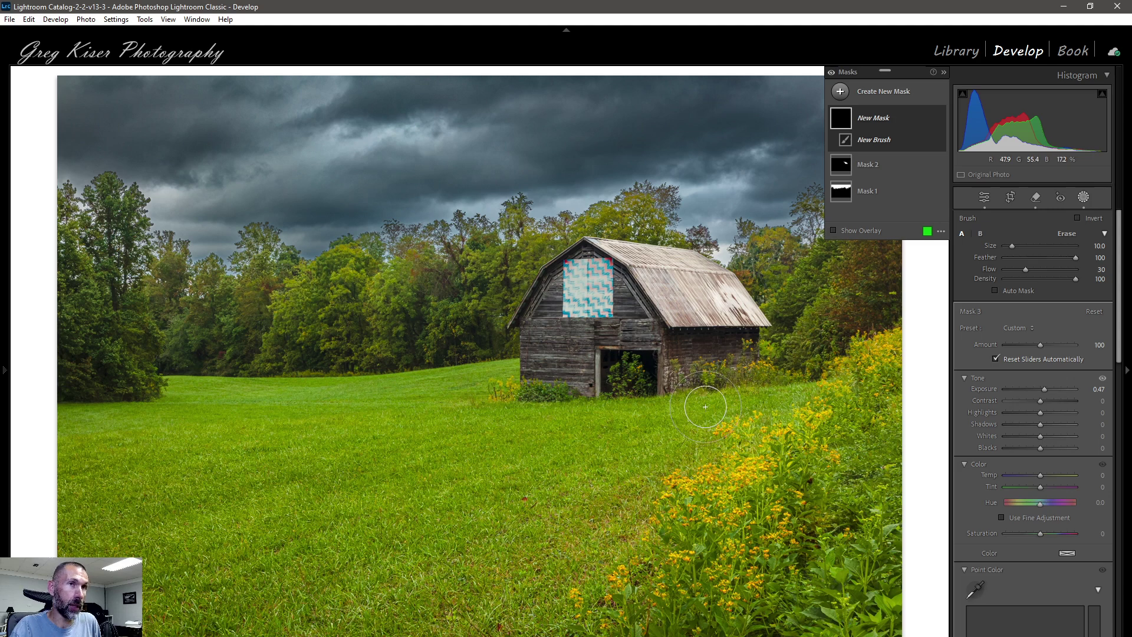
{"action": "scroll", "coordinate": [708, 403], "scroll_direction": "down", "scroll_amount": 6}
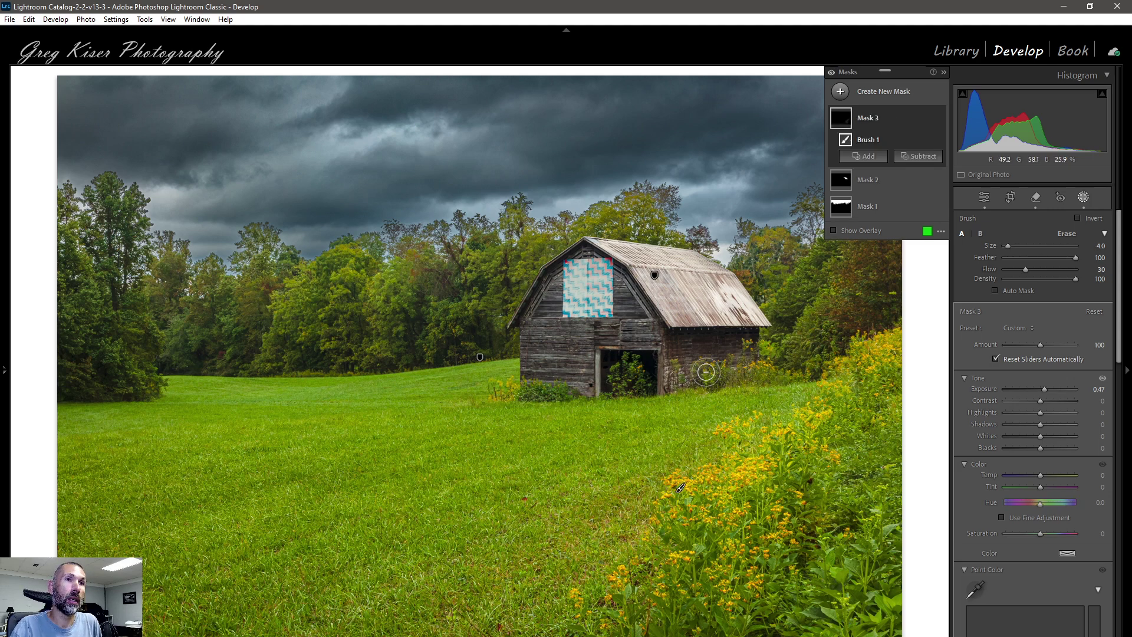
{"action": "mouse_move", "coordinate": [705, 366]}
{"action": "left_mouse_down"}
{"action": "mouse_move", "coordinate": [800, 373]}
{"action": "mouse_move", "coordinate": [707, 366]}
{"action": "mouse_move", "coordinate": [802, 375]}
{"action": "mouse_move", "coordinate": [753, 369]}
{"action": "left_mouse_up"}
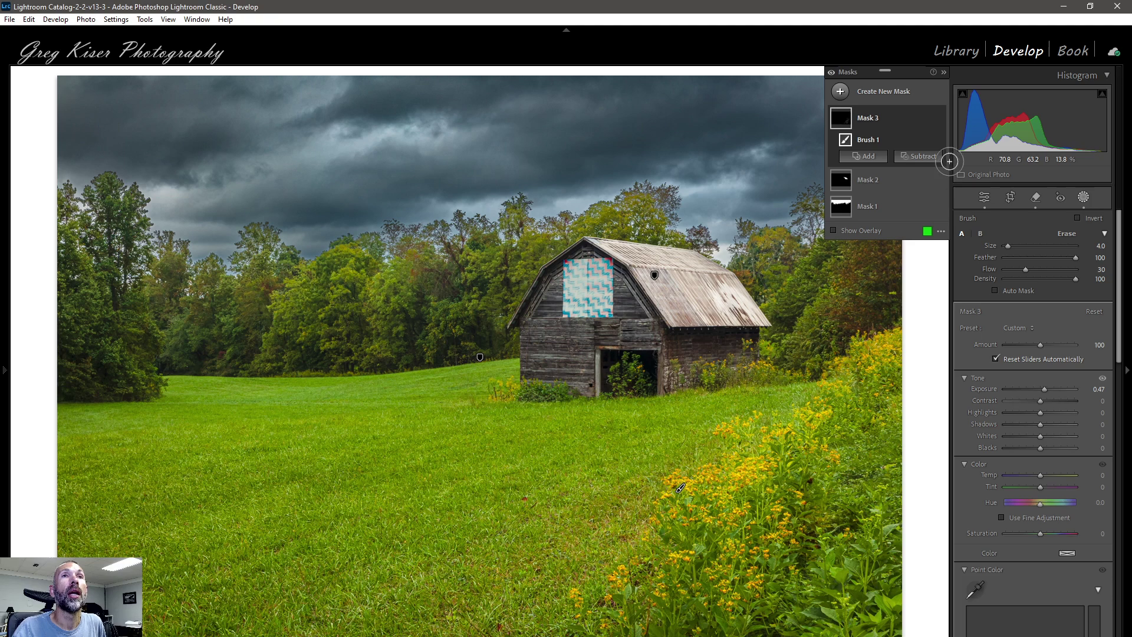
{"action": "left_click", "coordinate": [939, 118]}
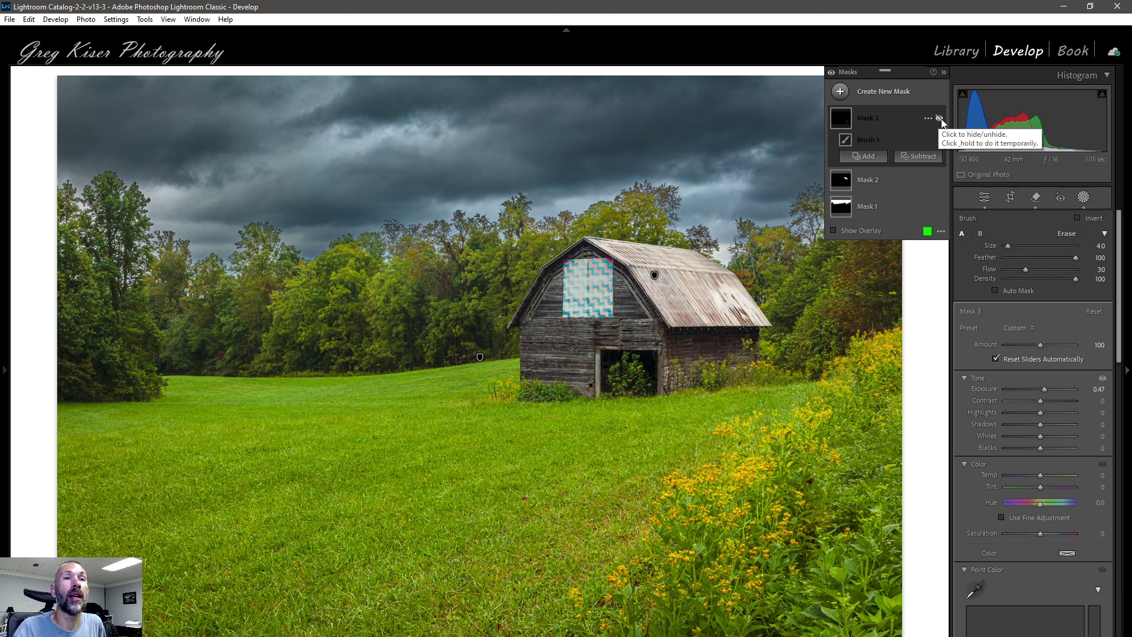
- Toggle the wildflower mask's visibility to compare its effect, leaving the mask shown
{"action": "left_click", "coordinate": [939, 119]}
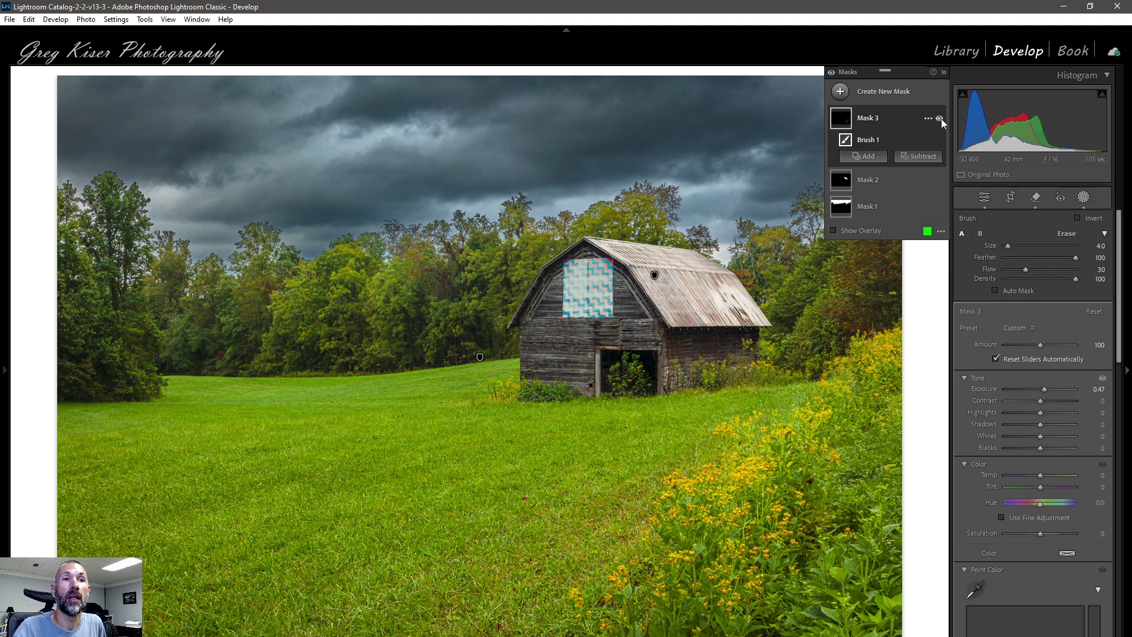
{"action": "left_click", "coordinate": [940, 119]}
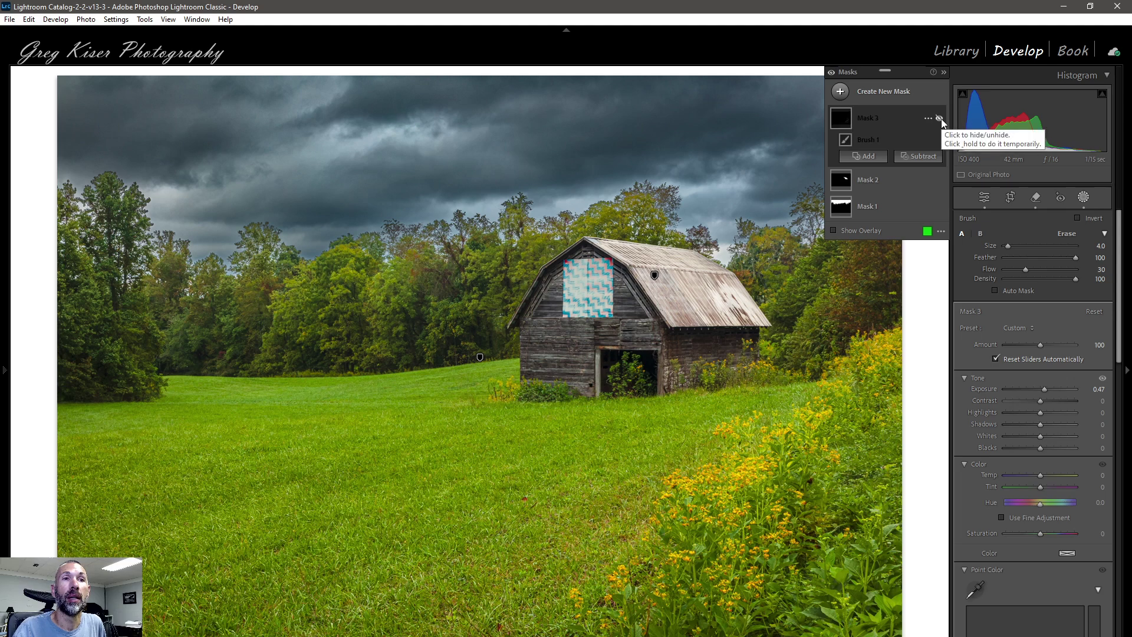
{"action": "left_click", "coordinate": [940, 119]}
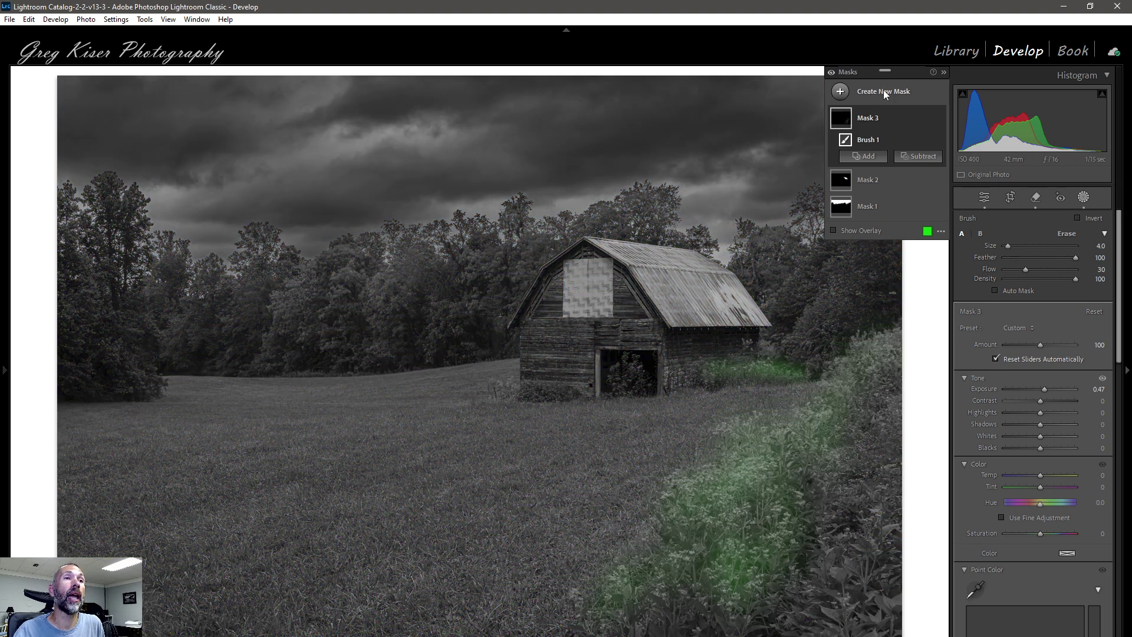
- Start another brush mask for darkening the grass, with Exposure at -0.48, the overlay off and brush size 6
{"action": "left_click", "coordinate": [884, 93]}
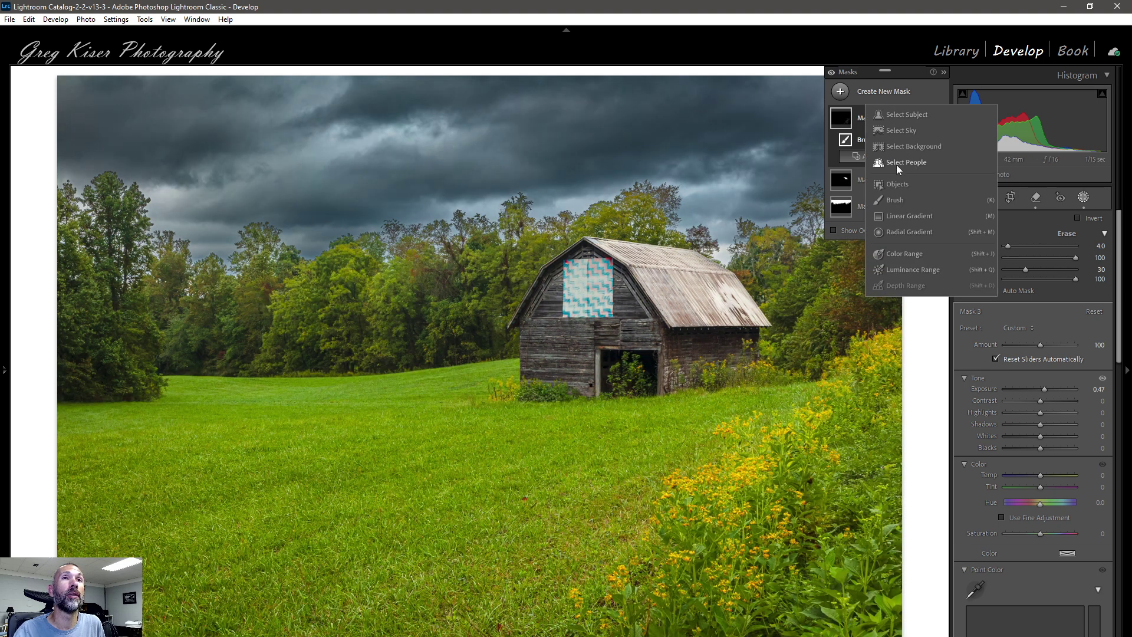
{"action": "left_click", "coordinate": [900, 198]}
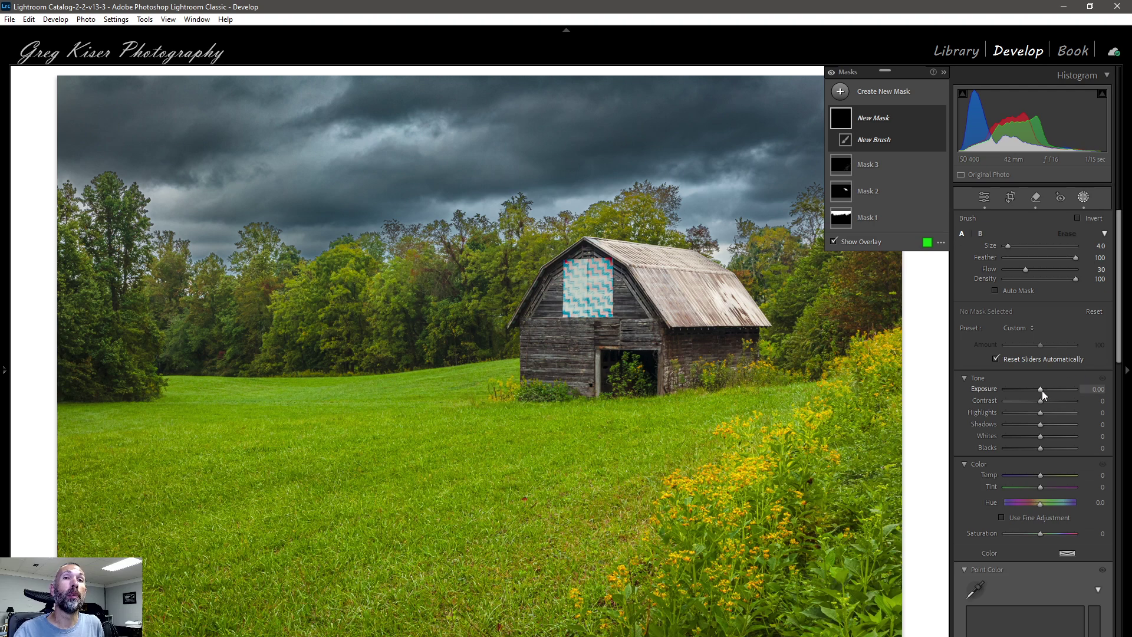
{"action": "left_click_drag", "start_coordinate": [1041, 390], "coordinate": [1037, 389]}
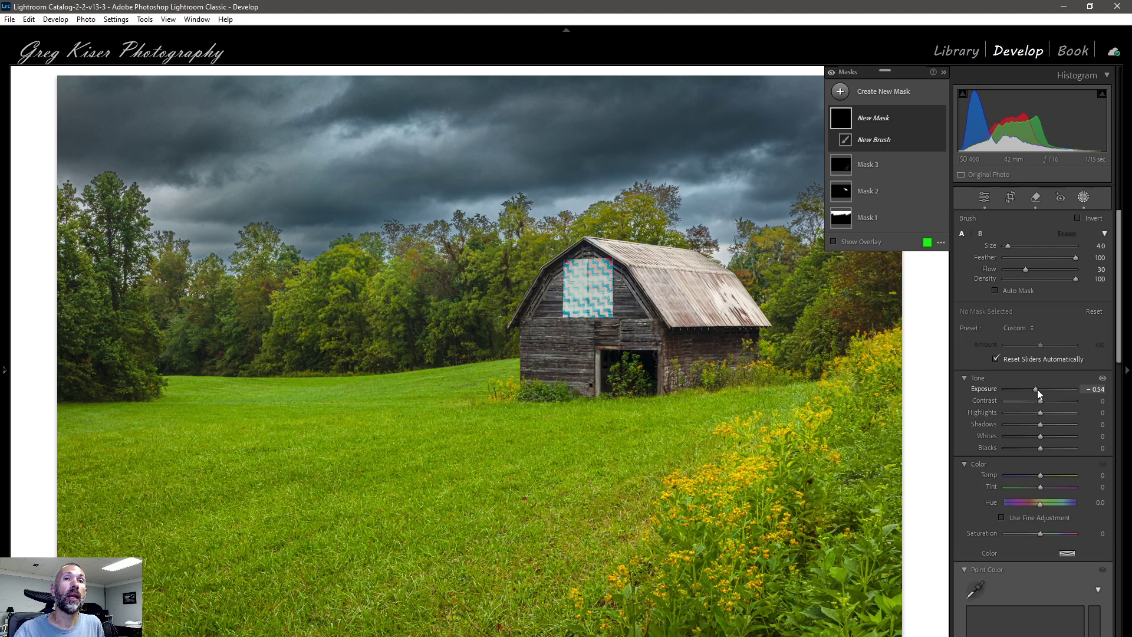
{"action": "left_click_drag", "start_coordinate": [1038, 389], "coordinate": [1037, 387]}
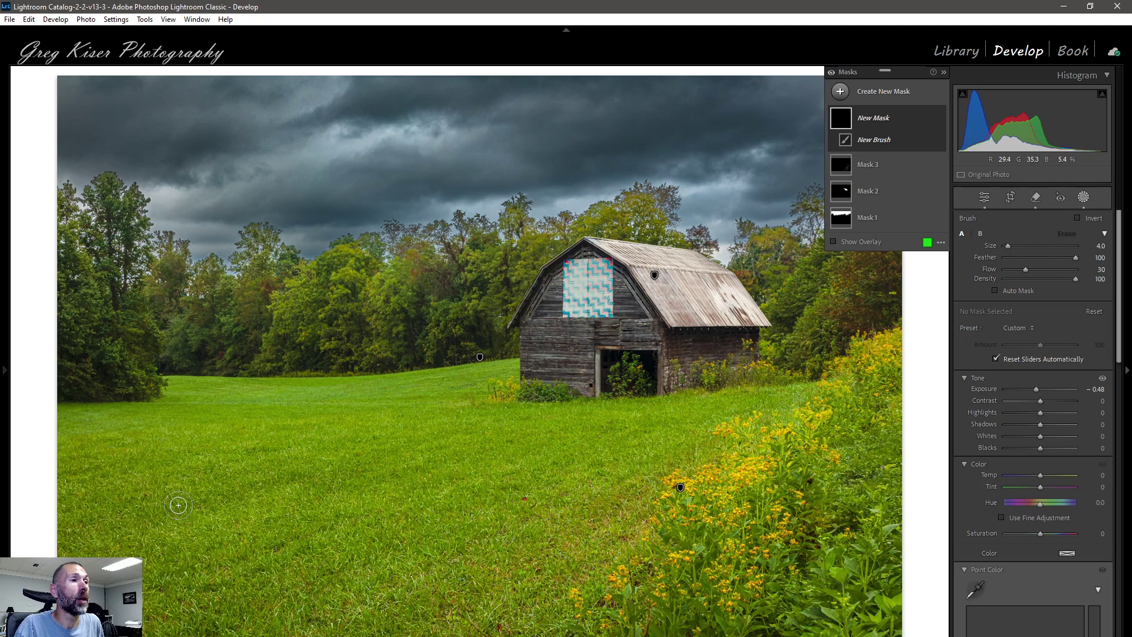
{"action": "scroll", "coordinate": [200, 502], "scroll_direction": "up", "scroll_amount": 1}
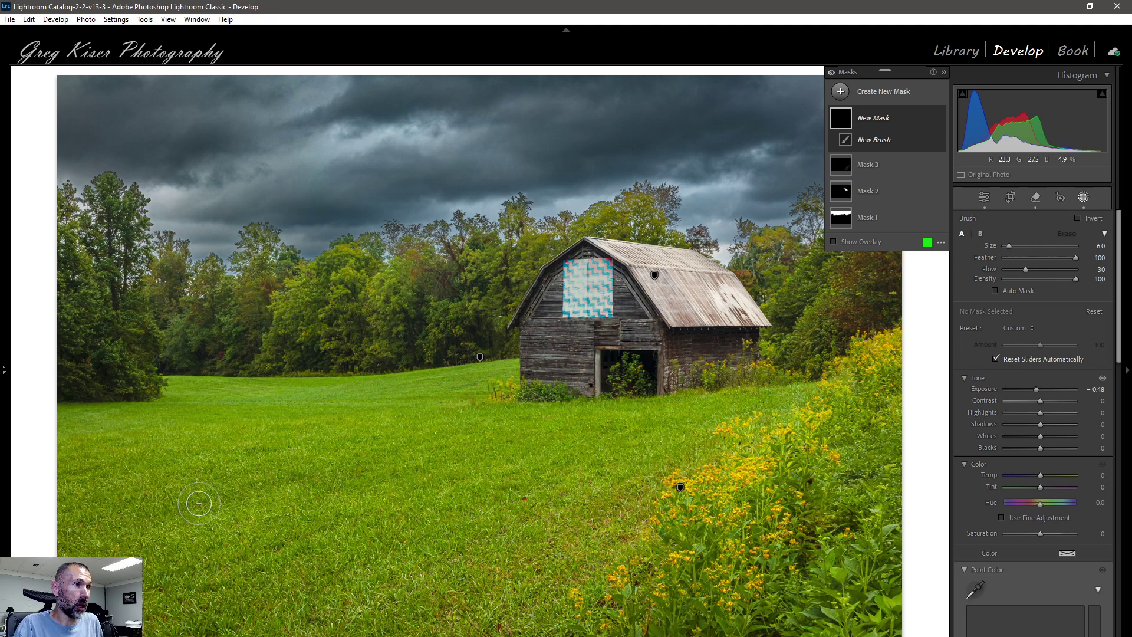
- Brush the darkening in strokes over the shaded bands of the grass field, from the foreground to the far edge by the trees
{"action": "mouse_move", "coordinate": [159, 518]}
{"action": "left_mouse_down"}
{"action": "mouse_move", "coordinate": [295, 472]}
{"action": "mouse_move", "coordinate": [306, 490]}
{"action": "mouse_move", "coordinate": [397, 473]}
{"action": "mouse_move", "coordinate": [344, 467]}
{"action": "mouse_move", "coordinate": [439, 431]}
{"action": "left_mouse_up"}
{"action": "mouse_move", "coordinate": [365, 469]}
{"action": "left_mouse_down"}
{"action": "mouse_move", "coordinate": [454, 458]}
{"action": "mouse_move", "coordinate": [453, 477]}
{"action": "mouse_move", "coordinate": [231, 497]}
{"action": "mouse_move", "coordinate": [164, 518]}
{"action": "left_mouse_up"}
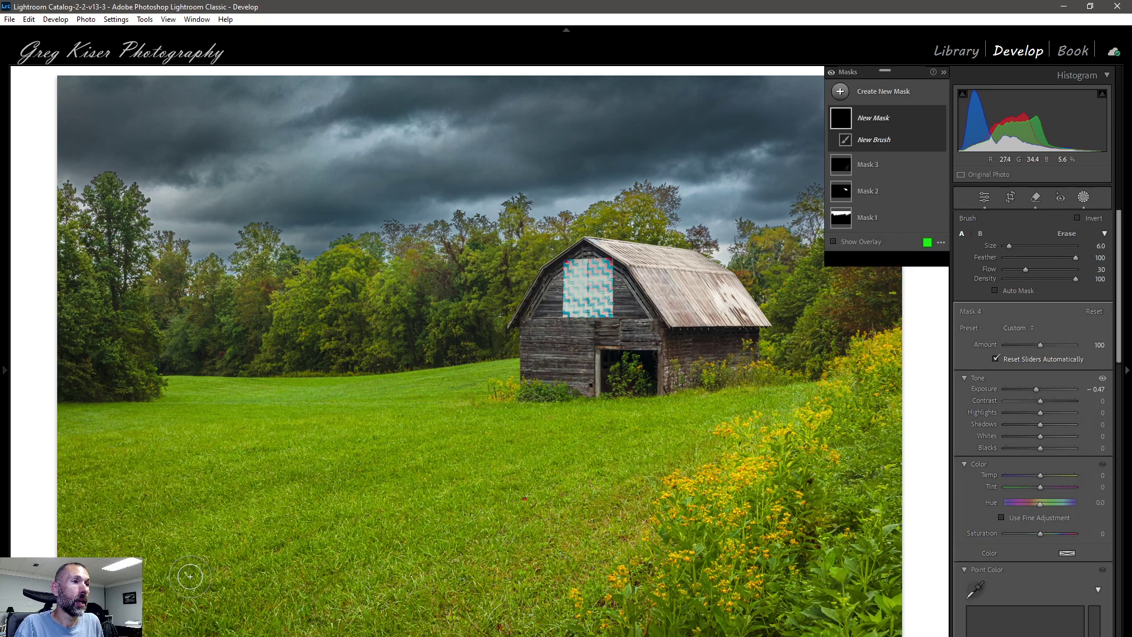
{"action": "mouse_move", "coordinate": [256, 547]}
{"action": "left_mouse_down"}
{"action": "mouse_move", "coordinate": [347, 519]}
{"action": "mouse_move", "coordinate": [227, 574]}
{"action": "mouse_move", "coordinate": [339, 532]}
{"action": "mouse_move", "coordinate": [257, 557]}
{"action": "mouse_move", "coordinate": [216, 553]}
{"action": "mouse_move", "coordinate": [377, 496]}
{"action": "left_mouse_up"}
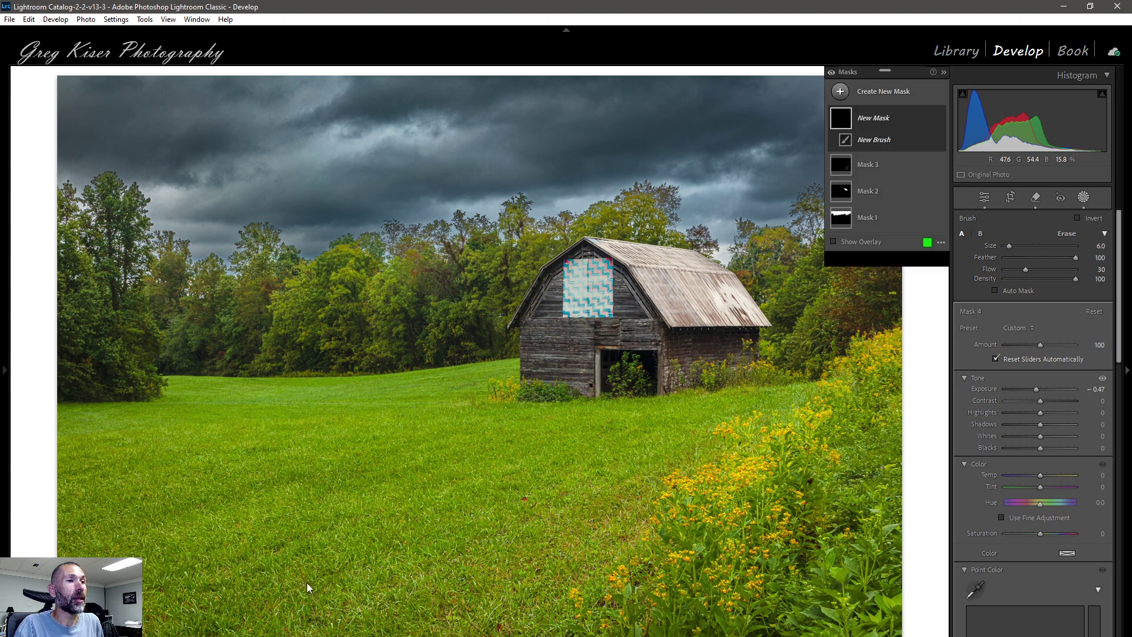
{"action": "mouse_move", "coordinate": [375, 551]}
{"action": "left_mouse_down"}
{"action": "mouse_move", "coordinate": [513, 502]}
{"action": "mouse_move", "coordinate": [529, 471]}
{"action": "mouse_move", "coordinate": [521, 447]}
{"action": "mouse_move", "coordinate": [561, 424]}
{"action": "mouse_move", "coordinate": [596, 450]}
{"action": "mouse_move", "coordinate": [592, 432]}
{"action": "mouse_move", "coordinate": [515, 424]}
{"action": "mouse_move", "coordinate": [616, 434]}
{"action": "mouse_move", "coordinate": [533, 467]}
{"action": "mouse_move", "coordinate": [478, 457]}
{"action": "left_mouse_up"}
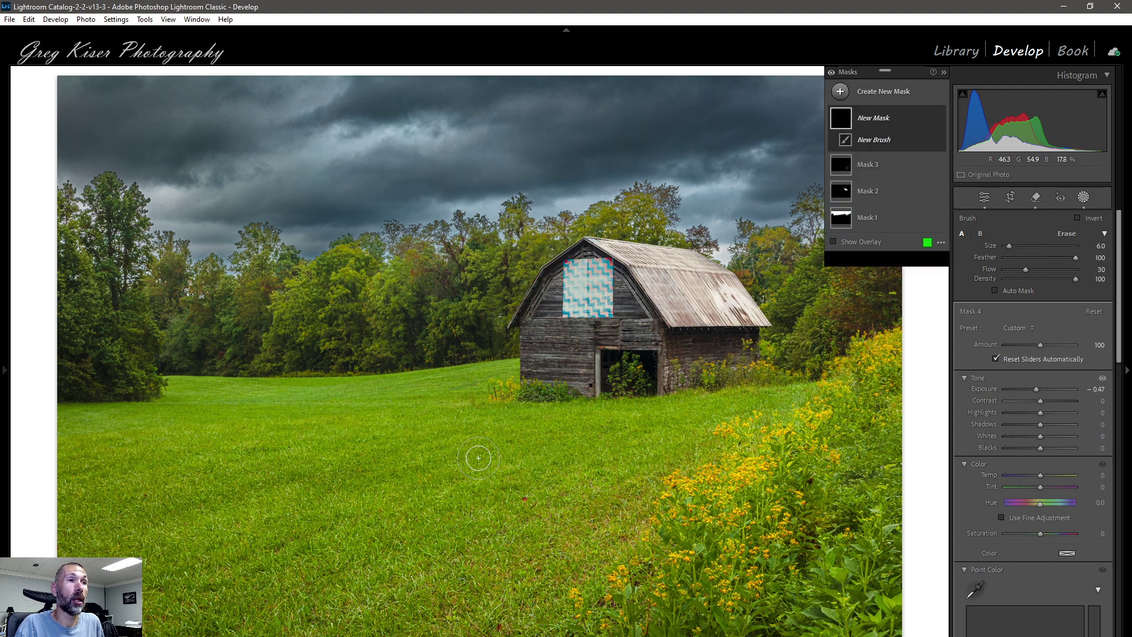
{"action": "mouse_move", "coordinate": [197, 415]}
{"action": "left_mouse_down"}
{"action": "mouse_move", "coordinate": [149, 419]}
{"action": "mouse_move", "coordinate": [223, 403]}
{"action": "left_mouse_up"}
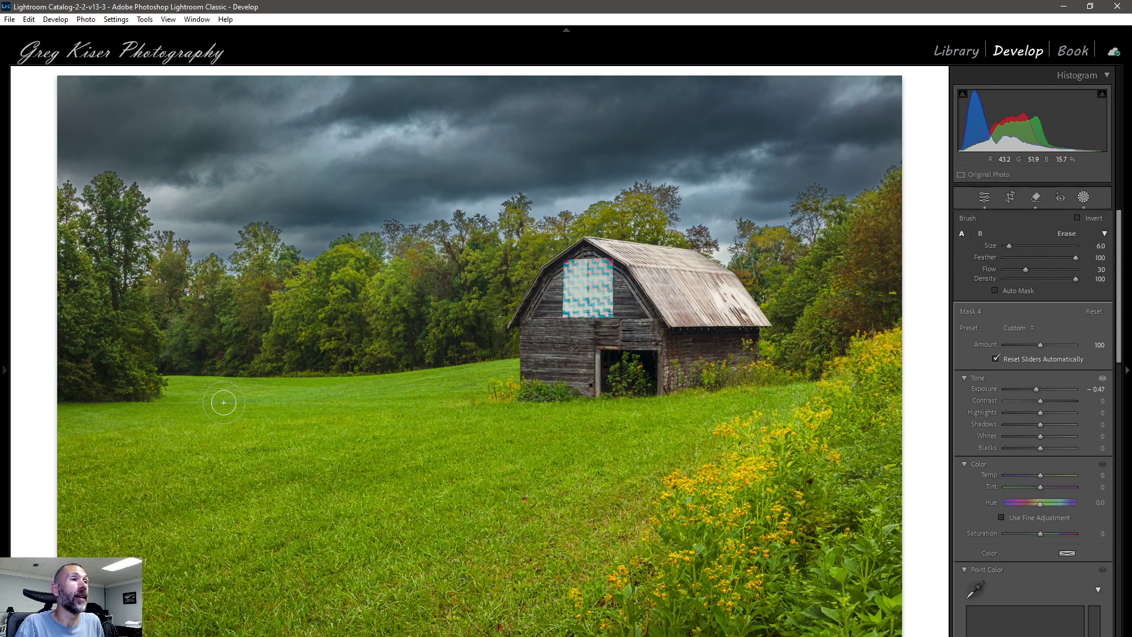
{"action": "mouse_move", "coordinate": [391, 392]}
{"action": "left_mouse_down"}
{"action": "mouse_move", "coordinate": [463, 381]}
{"action": "mouse_move", "coordinate": [376, 376]}
{"action": "mouse_move", "coordinate": [407, 387]}
{"action": "mouse_move", "coordinate": [203, 405]}
{"action": "left_mouse_up"}
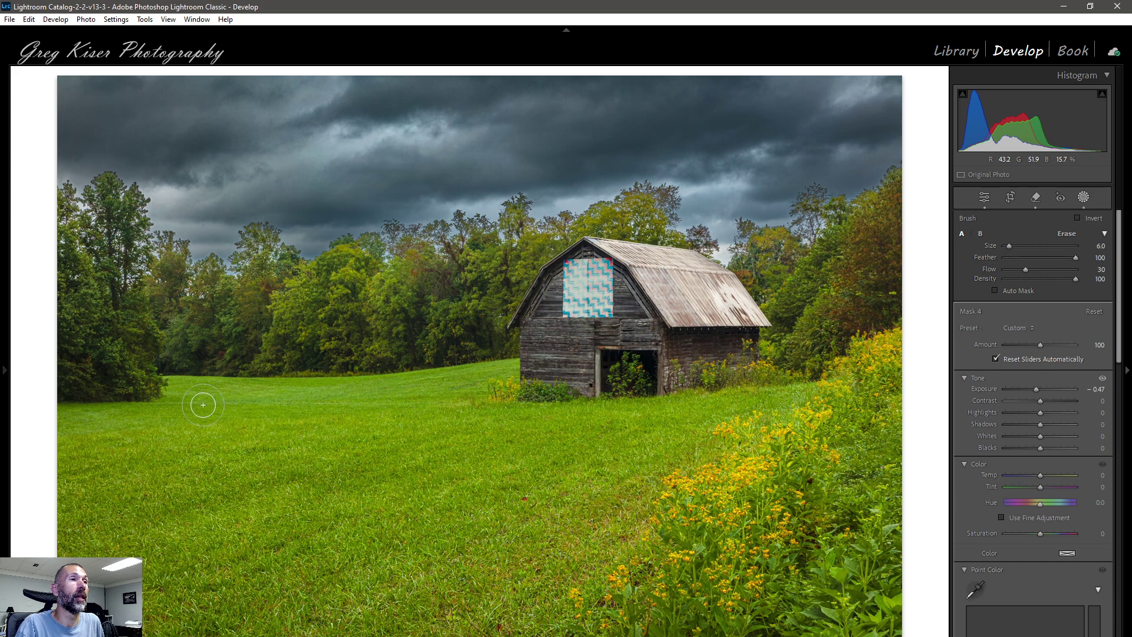
{"action": "mouse_move", "coordinate": [335, 397]}
{"action": "left_mouse_down"}
{"action": "mouse_move", "coordinate": [178, 417]}
{"action": "mouse_move", "coordinate": [272, 415]}
{"action": "mouse_move", "coordinate": [196, 410]}
{"action": "mouse_move", "coordinate": [130, 427]}
{"action": "mouse_move", "coordinate": [194, 427]}
{"action": "mouse_move", "coordinate": [101, 410]}
{"action": "left_mouse_up"}
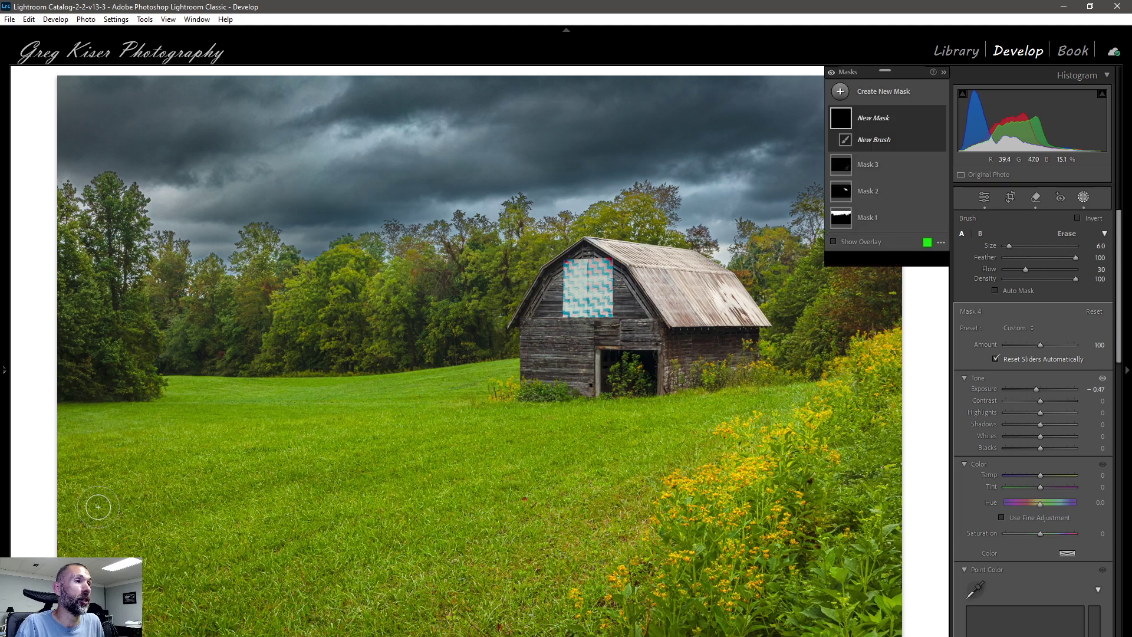
{"action": "mouse_move", "coordinate": [78, 522]}
{"action": "left_mouse_down"}
{"action": "mouse_move", "coordinate": [112, 501]}
{"action": "mouse_move", "coordinate": [386, 465]}
{"action": "mouse_move", "coordinate": [177, 495]}
{"action": "mouse_move", "coordinate": [262, 451]}
{"action": "mouse_move", "coordinate": [225, 462]}
{"action": "left_mouse_up"}
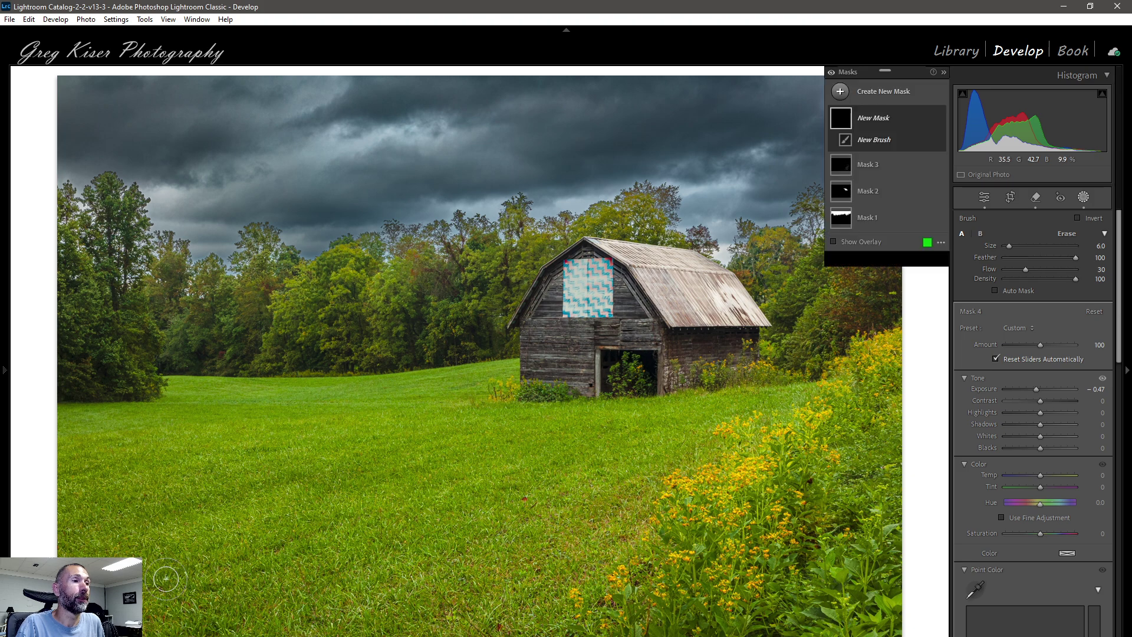
{"action": "mouse_move", "coordinate": [222, 568]}
{"action": "left_mouse_down"}
{"action": "mouse_move", "coordinate": [326, 534]}
{"action": "mouse_move", "coordinate": [181, 574]}
{"action": "mouse_move", "coordinate": [297, 541]}
{"action": "mouse_move", "coordinate": [258, 557]}
{"action": "mouse_move", "coordinate": [316, 551]}
{"action": "mouse_move", "coordinate": [321, 584]}
{"action": "mouse_move", "coordinate": [309, 589]}
{"action": "mouse_move", "coordinate": [271, 542]}
{"action": "mouse_move", "coordinate": [444, 531]}
{"action": "mouse_move", "coordinate": [408, 511]}
{"action": "mouse_move", "coordinate": [532, 484]}
{"action": "mouse_move", "coordinate": [544, 470]}
{"action": "mouse_move", "coordinate": [524, 473]}
{"action": "mouse_move", "coordinate": [516, 454]}
{"action": "mouse_move", "coordinate": [532, 446]}
{"action": "mouse_move", "coordinate": [469, 433]}
{"action": "mouse_move", "coordinate": [648, 427]}
{"action": "mouse_move", "coordinate": [691, 408]}
{"action": "mouse_move", "coordinate": [693, 424]}
{"action": "mouse_move", "coordinate": [745, 405]}
{"action": "mouse_move", "coordinate": [681, 419]}
{"action": "left_mouse_up"}
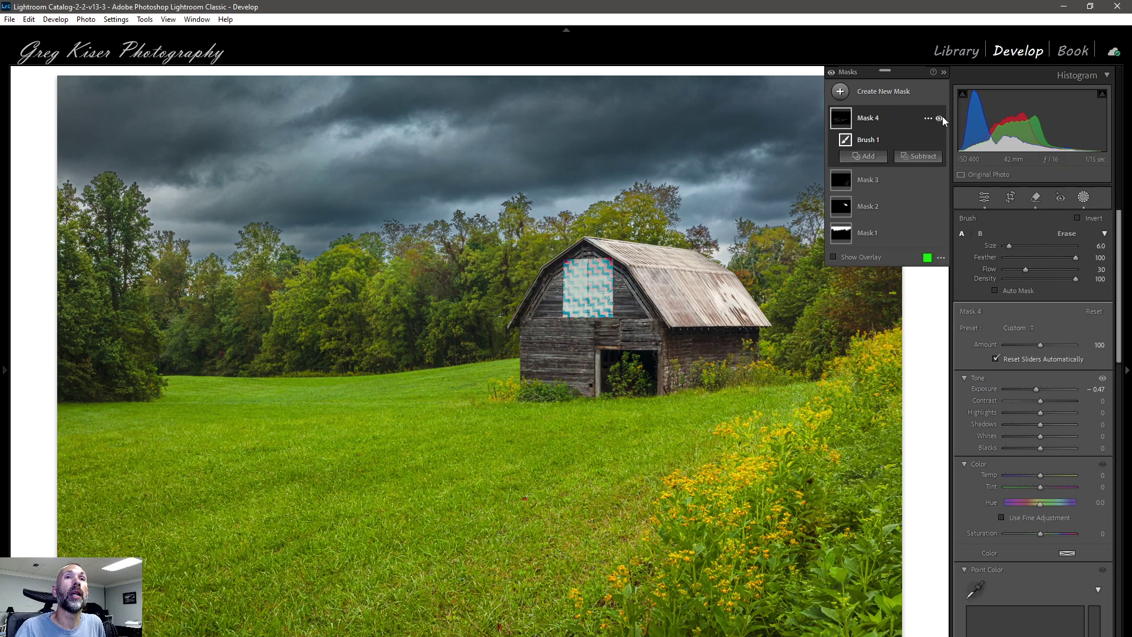
- Toggle the grass-darkening mask's visibility to compare its effect, leaving the mask shown
{"action": "left_click", "coordinate": [939, 119]}
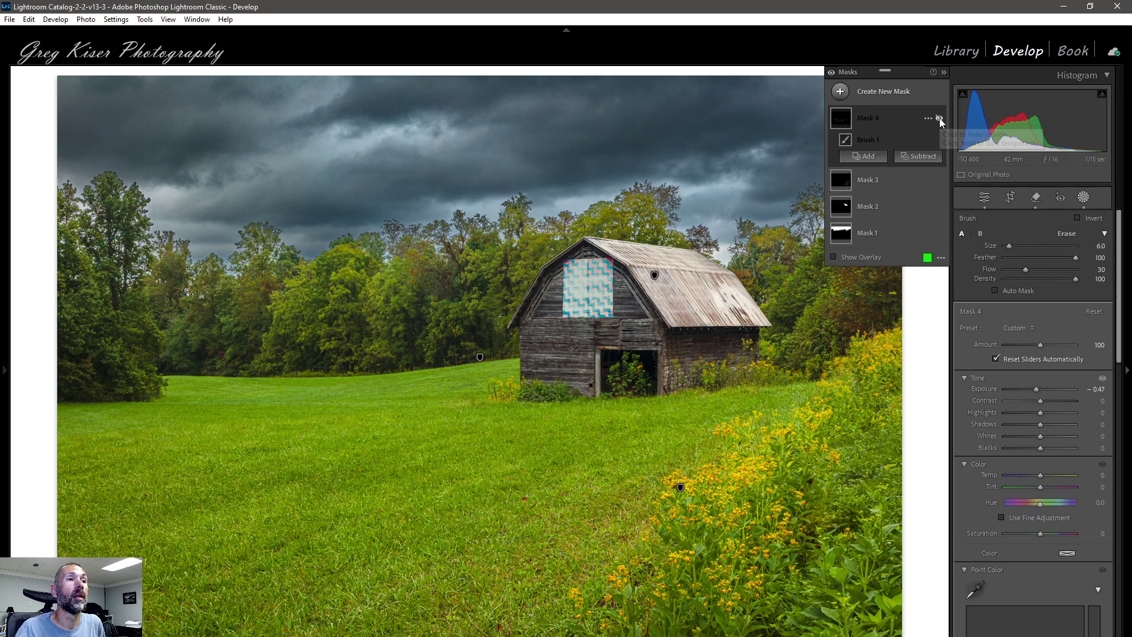
{"action": "left_click", "coordinate": [939, 118]}
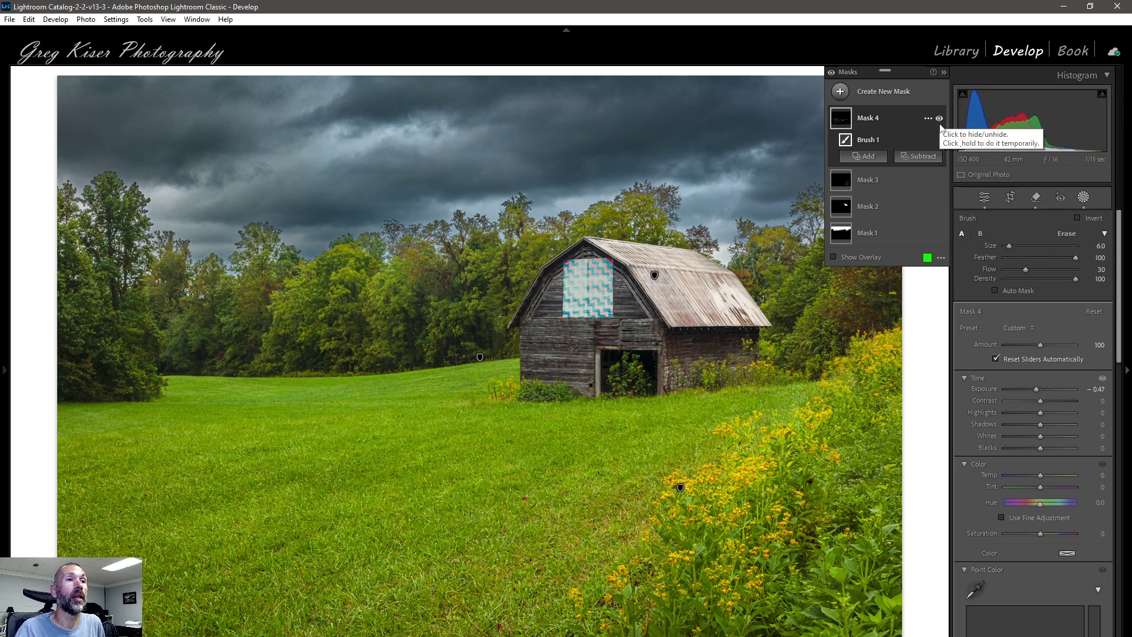
{"action": "left_click", "coordinate": [941, 119]}
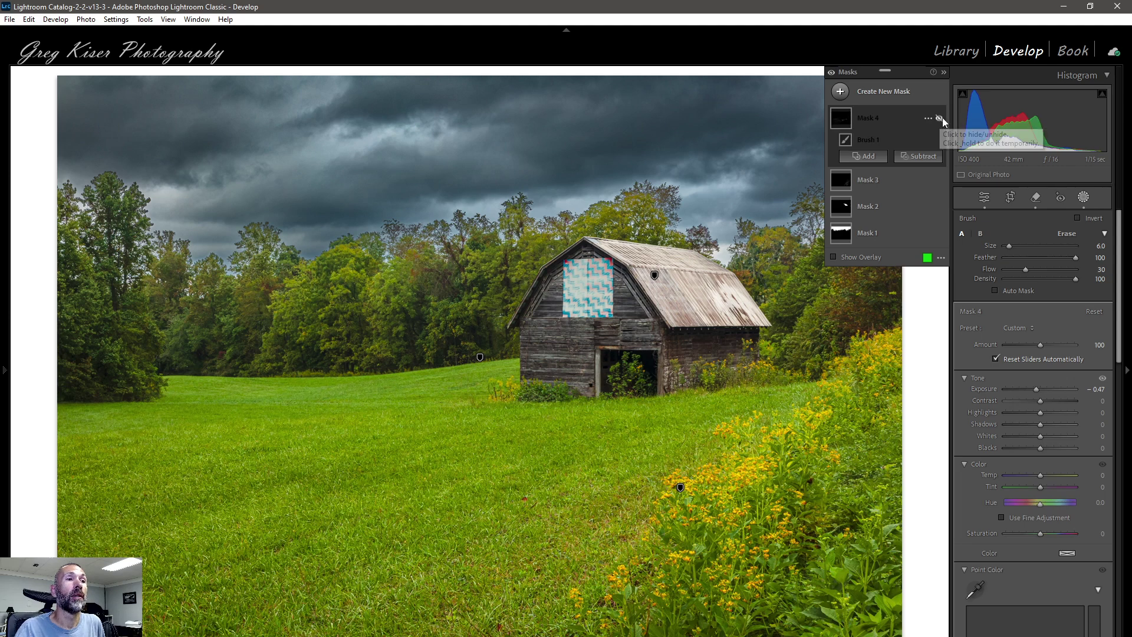
{"action": "left_click", "coordinate": [939, 119]}
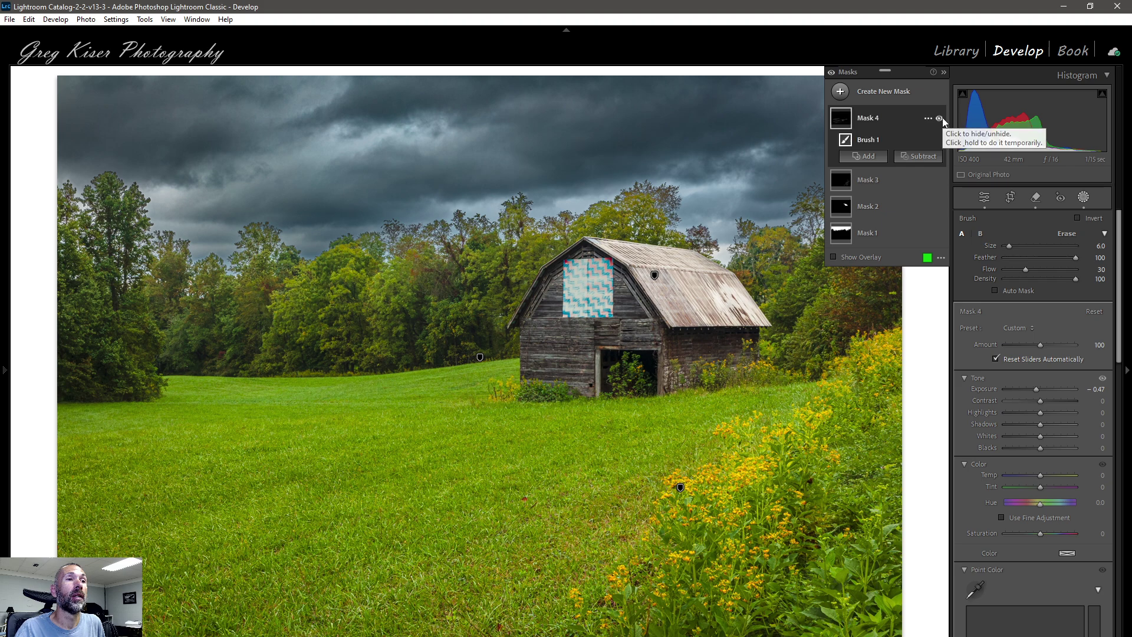
- Start another brush mask for brightening the grass, with Exposure at 0.48, size 6 and the overlay off
{"action": "left_click", "coordinate": [880, 93]}
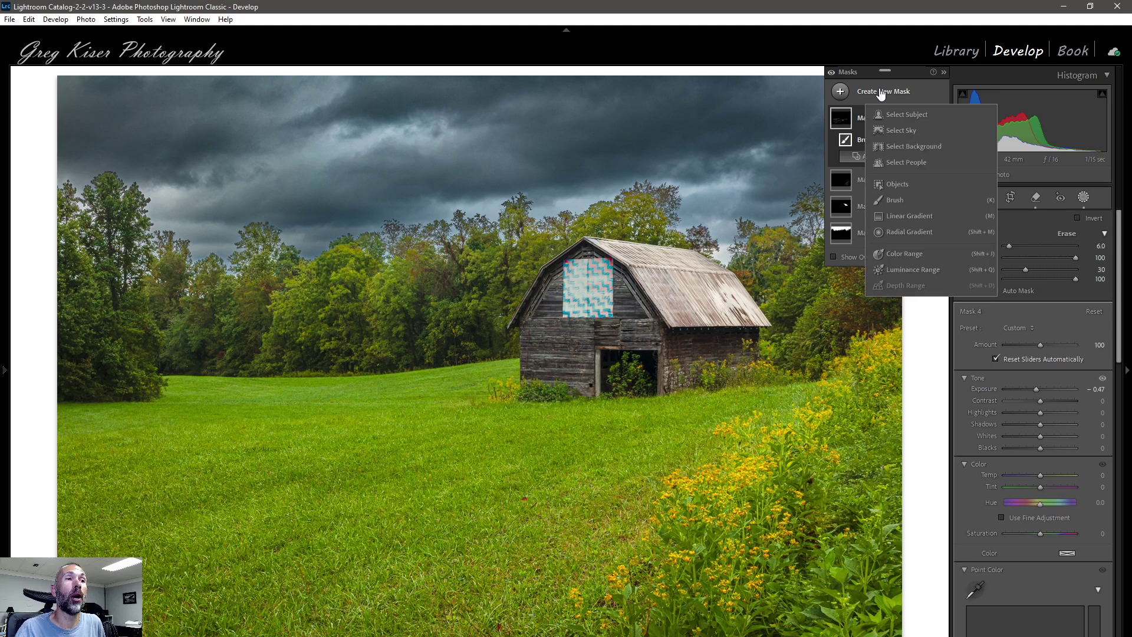
{"action": "left_click", "coordinate": [896, 198]}
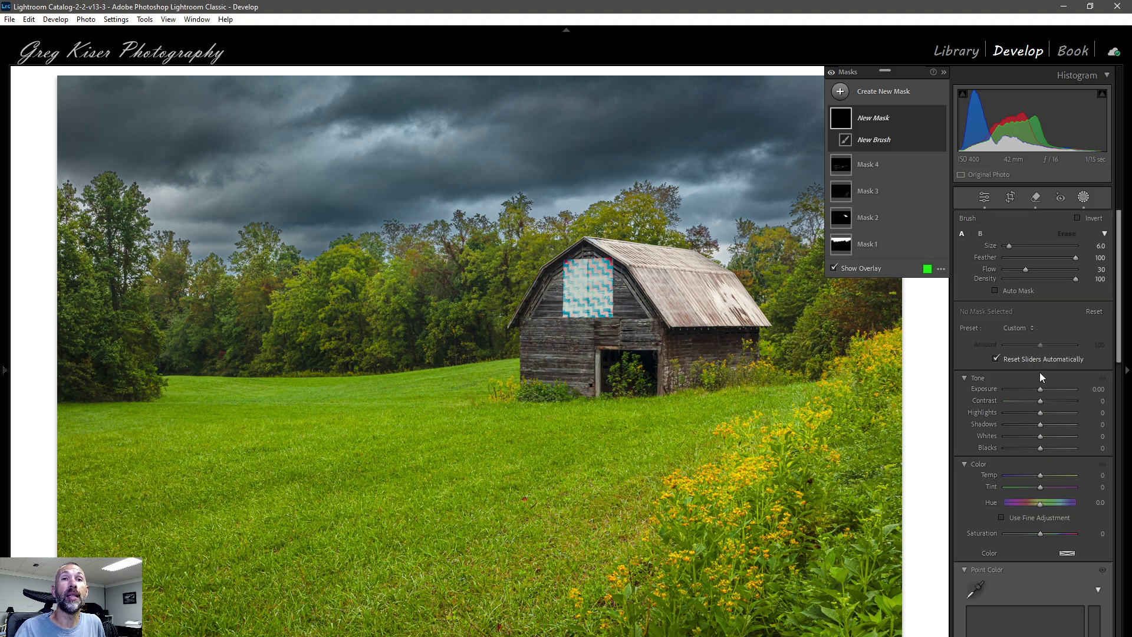
{"action": "left_click_drag", "start_coordinate": [1039, 390], "coordinate": [1044, 390]}
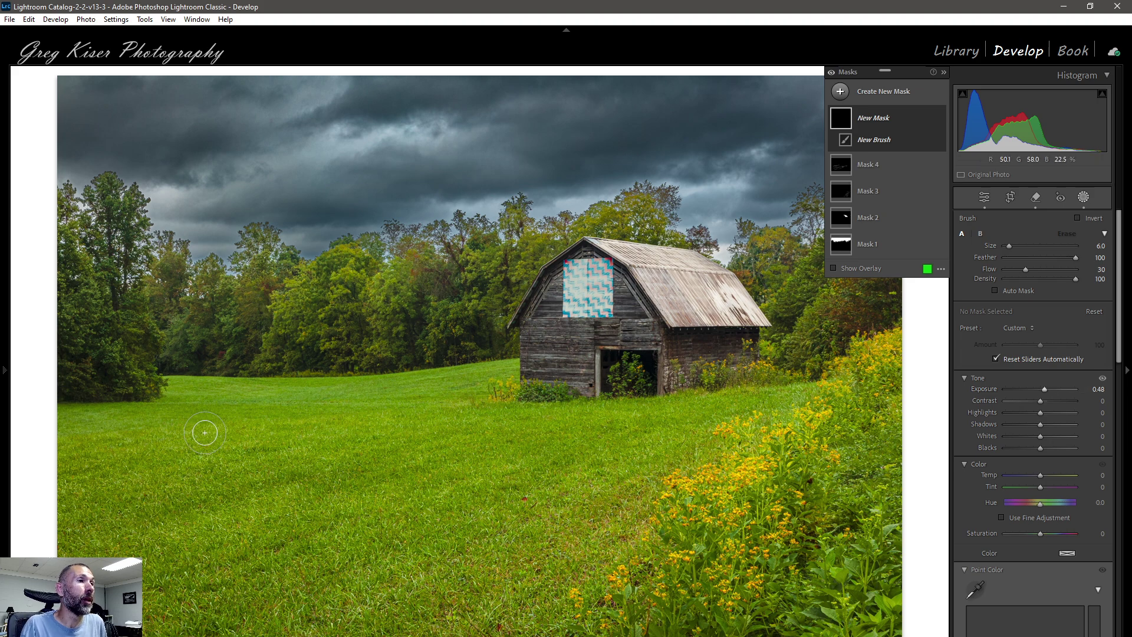
{"action": "key", "text": "shift+w"}
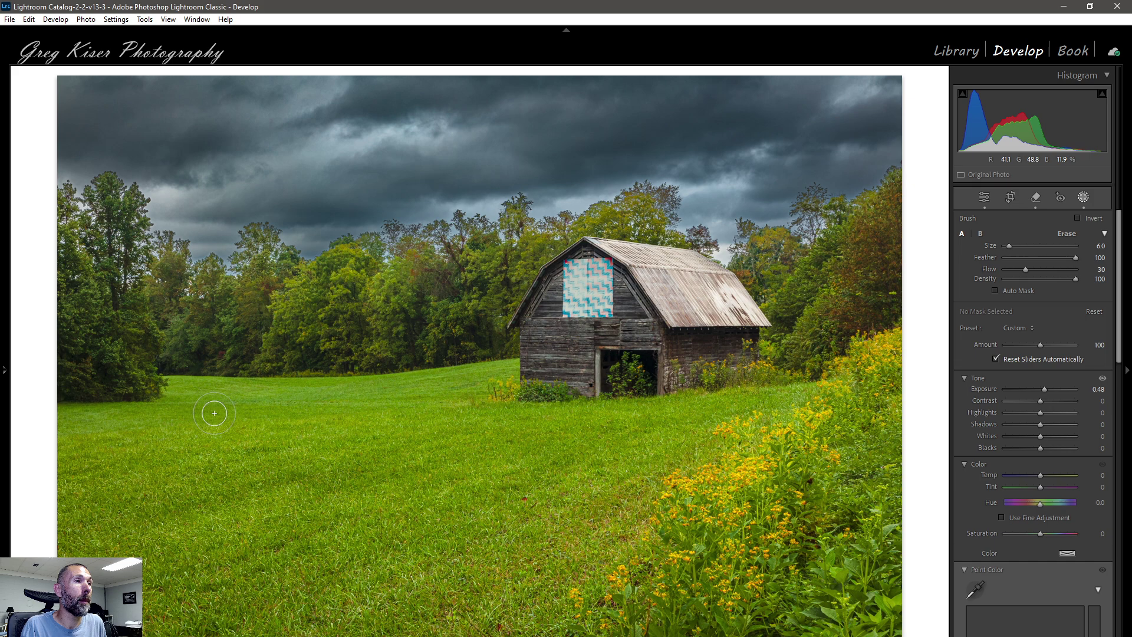
- Brush the brightening over the lighter grass patches across the field at sizes from 3 to 7, and set the mask's Temp to 7
{"action": "left_click_drag", "start_coordinate": [127, 450], "coordinate": [231, 439]}
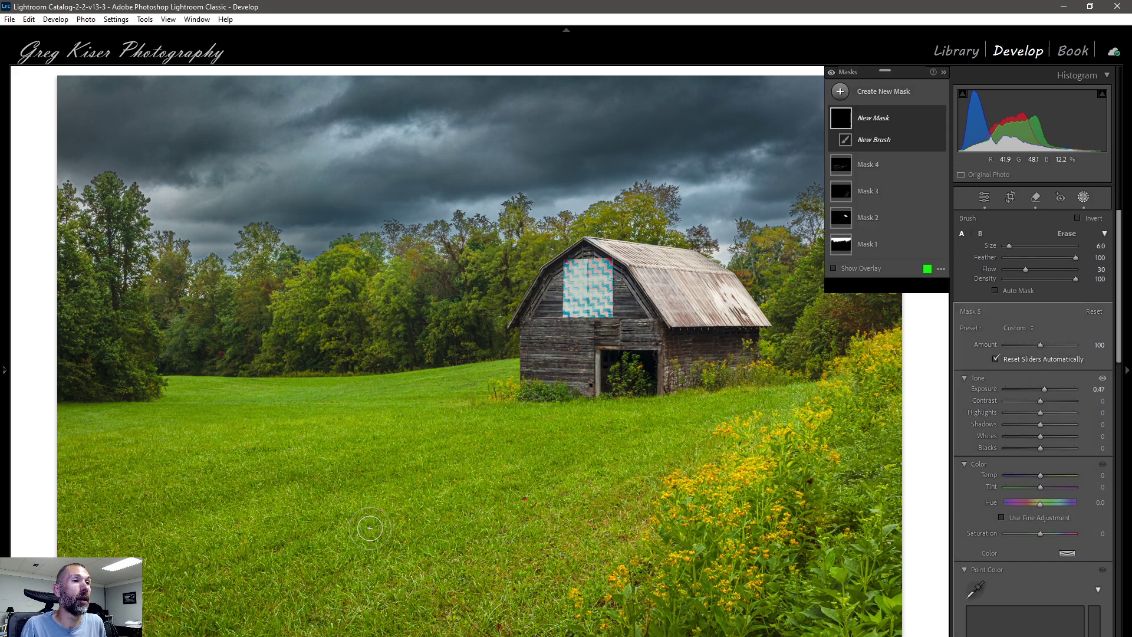
{"action": "mouse_move", "coordinate": [488, 474]}
{"action": "left_mouse_down"}
{"action": "mouse_move", "coordinate": [184, 530]}
{"action": "mouse_move", "coordinate": [358, 503]}
{"action": "mouse_move", "coordinate": [412, 480]}
{"action": "mouse_move", "coordinate": [248, 511]}
{"action": "mouse_move", "coordinate": [512, 455]}
{"action": "mouse_move", "coordinate": [593, 511]}
{"action": "mouse_move", "coordinate": [544, 510]}
{"action": "mouse_move", "coordinate": [361, 601]}
{"action": "mouse_move", "coordinate": [594, 500]}
{"action": "left_mouse_up"}
{"action": "mouse_move", "coordinate": [565, 529]}
{"action": "left_mouse_down"}
{"action": "mouse_move", "coordinate": [492, 603]}
{"action": "mouse_move", "coordinate": [619, 499]}
{"action": "mouse_move", "coordinate": [641, 462]}
{"action": "left_mouse_up"}
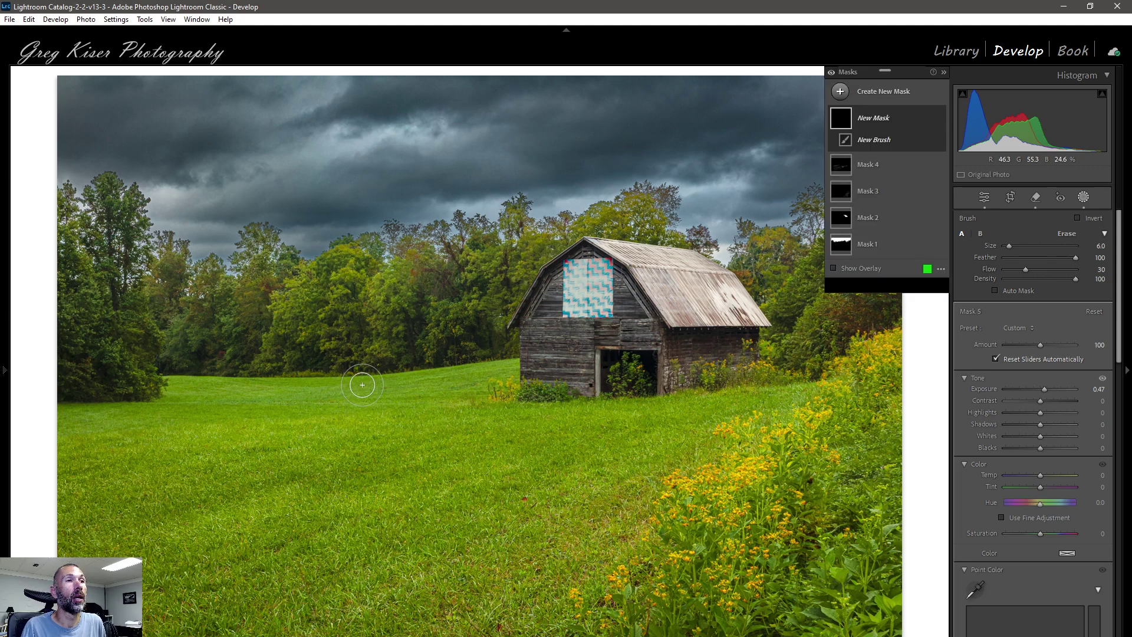
{"action": "scroll", "coordinate": [236, 406], "scroll_direction": "down", "scroll_amount": 3}
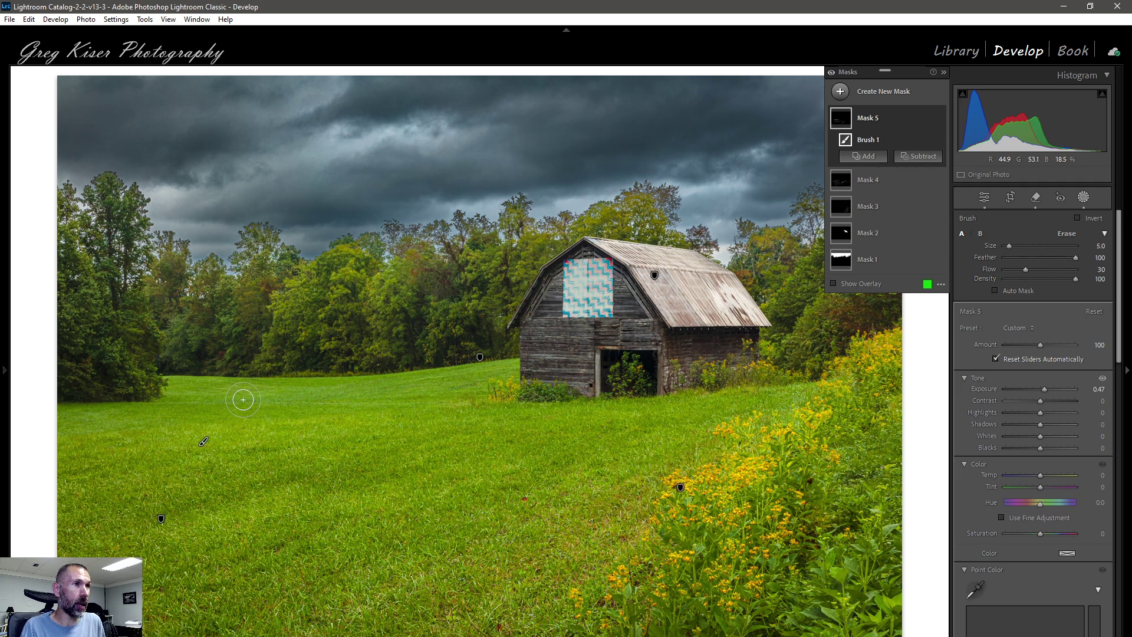
{"action": "mouse_move", "coordinate": [225, 392]}
{"action": "left_mouse_down"}
{"action": "mouse_move", "coordinate": [213, 391]}
{"action": "mouse_move", "coordinate": [263, 389]}
{"action": "mouse_move", "coordinate": [193, 391]}
{"action": "left_mouse_up"}
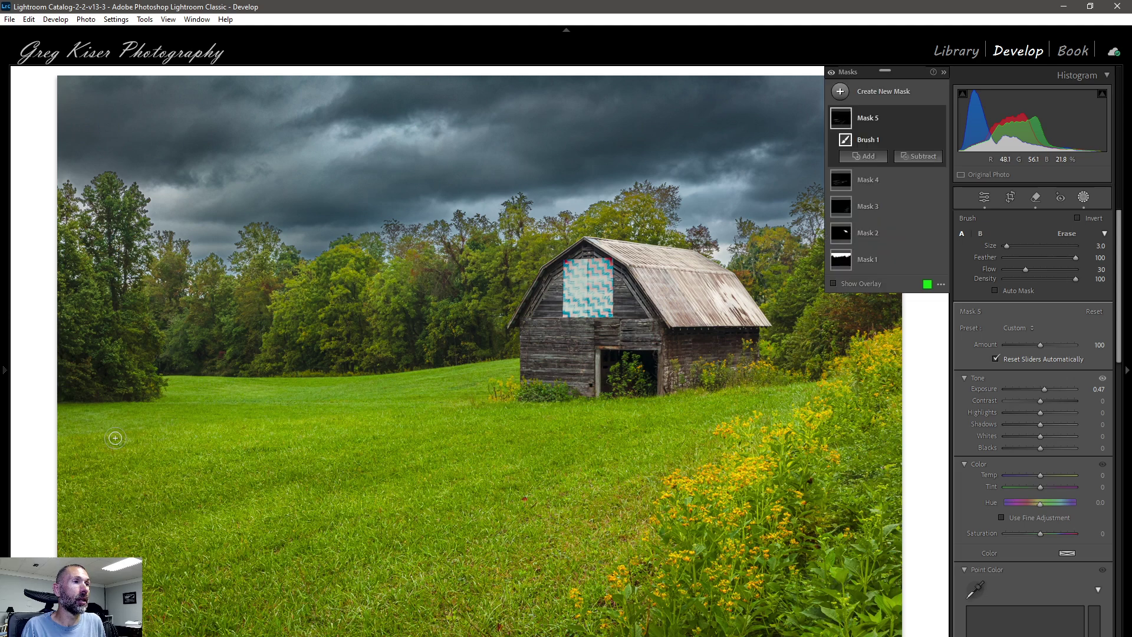
{"action": "mouse_move", "coordinate": [103, 433]}
{"action": "left_mouse_down"}
{"action": "mouse_move", "coordinate": [113, 427]}
{"action": "mouse_move", "coordinate": [103, 413]}
{"action": "mouse_move", "coordinate": [105, 439]}
{"action": "mouse_move", "coordinate": [246, 438]}
{"action": "mouse_move", "coordinate": [189, 435]}
{"action": "mouse_move", "coordinate": [324, 423]}
{"action": "mouse_move", "coordinate": [223, 430]}
{"action": "left_mouse_up"}
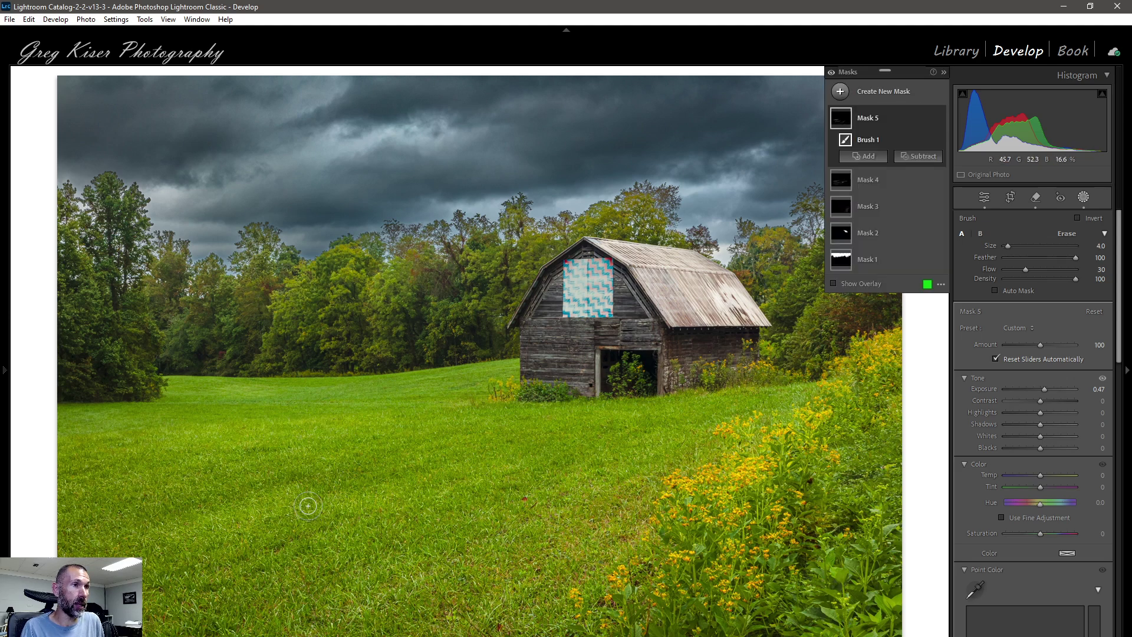
{"action": "scroll", "coordinate": [294, 495], "scroll_direction": "up", "scroll_amount": 4}
{"action": "mouse_move", "coordinate": [299, 492]}
{"action": "left_mouse_down"}
{"action": "mouse_move", "coordinate": [214, 520]}
{"action": "mouse_move", "coordinate": [253, 503]}
{"action": "mouse_move", "coordinate": [252, 512]}
{"action": "left_mouse_up"}
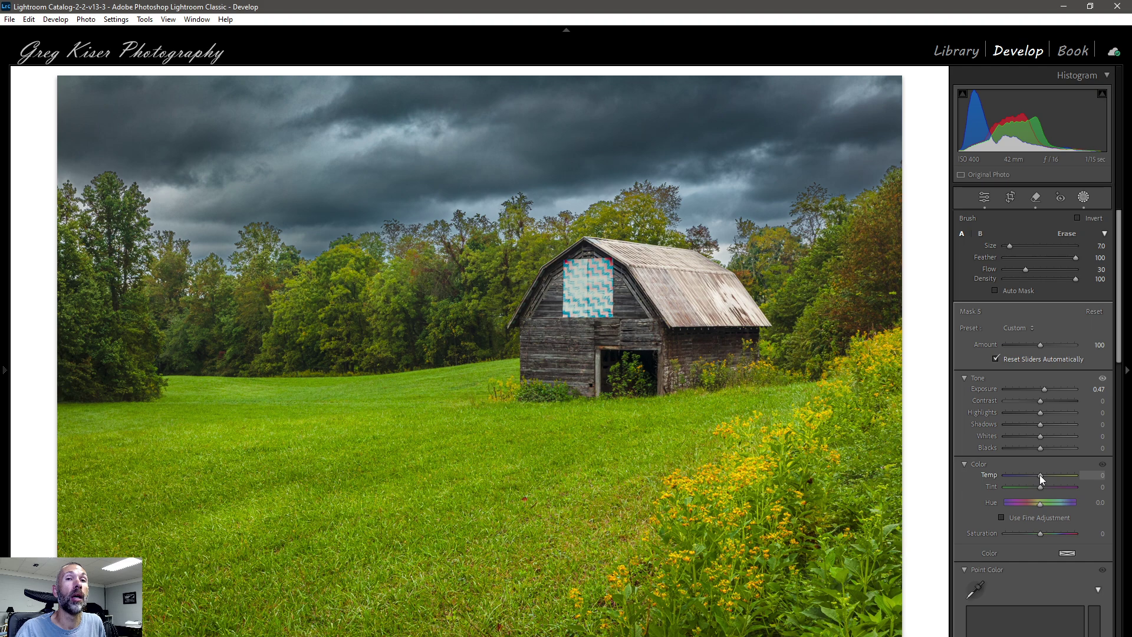
{"action": "left_click_drag", "start_coordinate": [1038, 475], "coordinate": [1040, 475]}
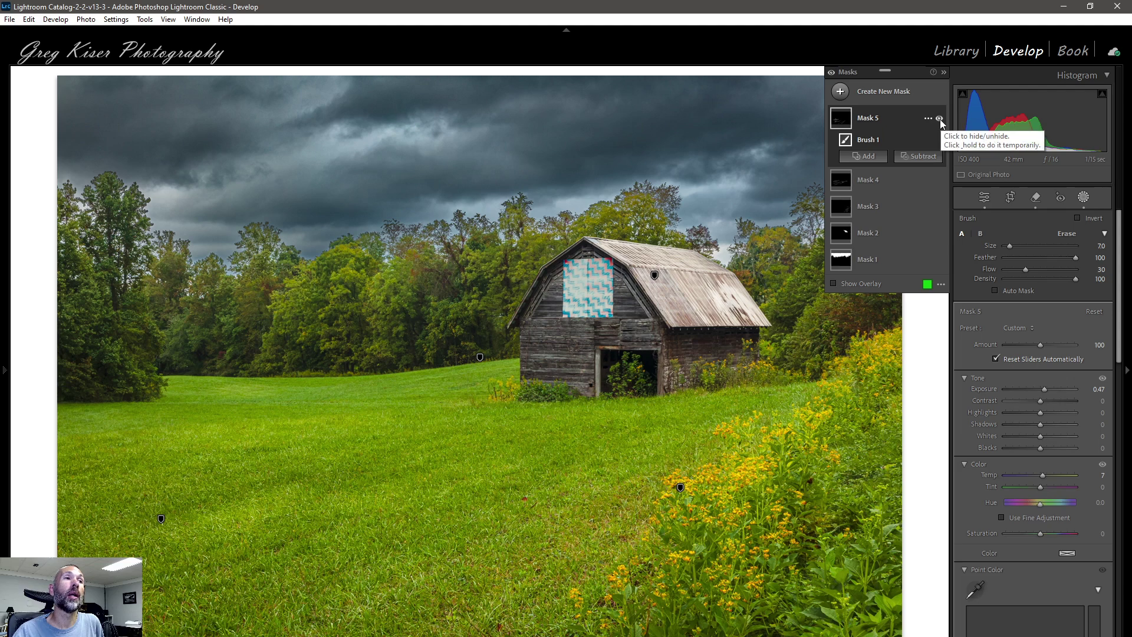
- Toggle the grass-brightening mask to compare its effect, and hide both grass masks to view the field without them
{"action": "left_click", "coordinate": [940, 119]}
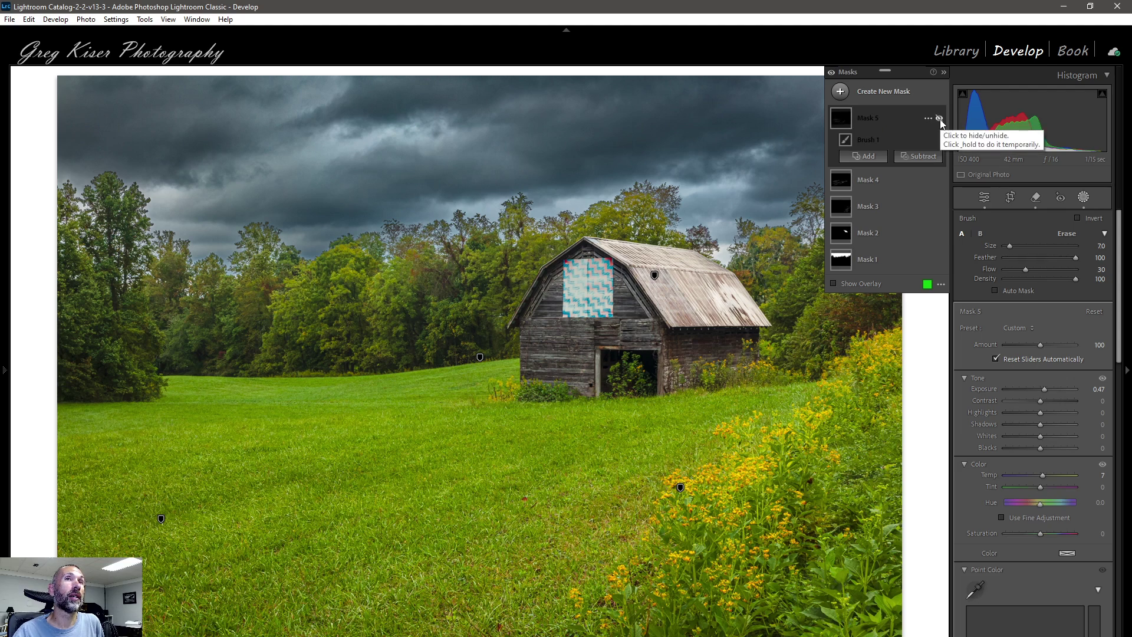
{"action": "left_click", "coordinate": [940, 118]}
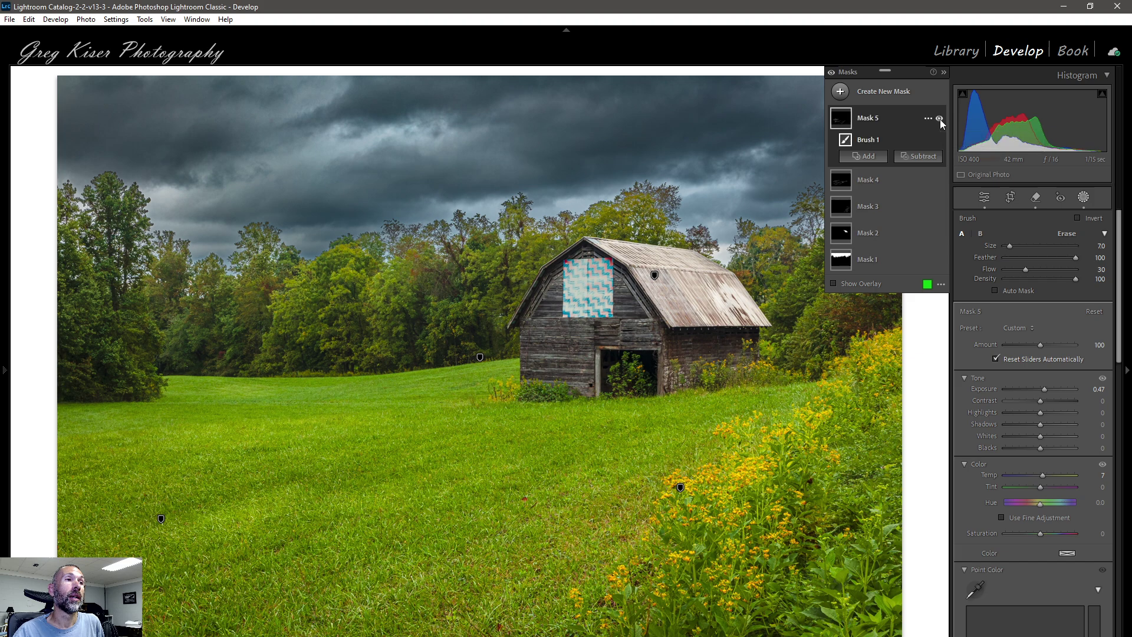
{"action": "left_click", "coordinate": [939, 119]}
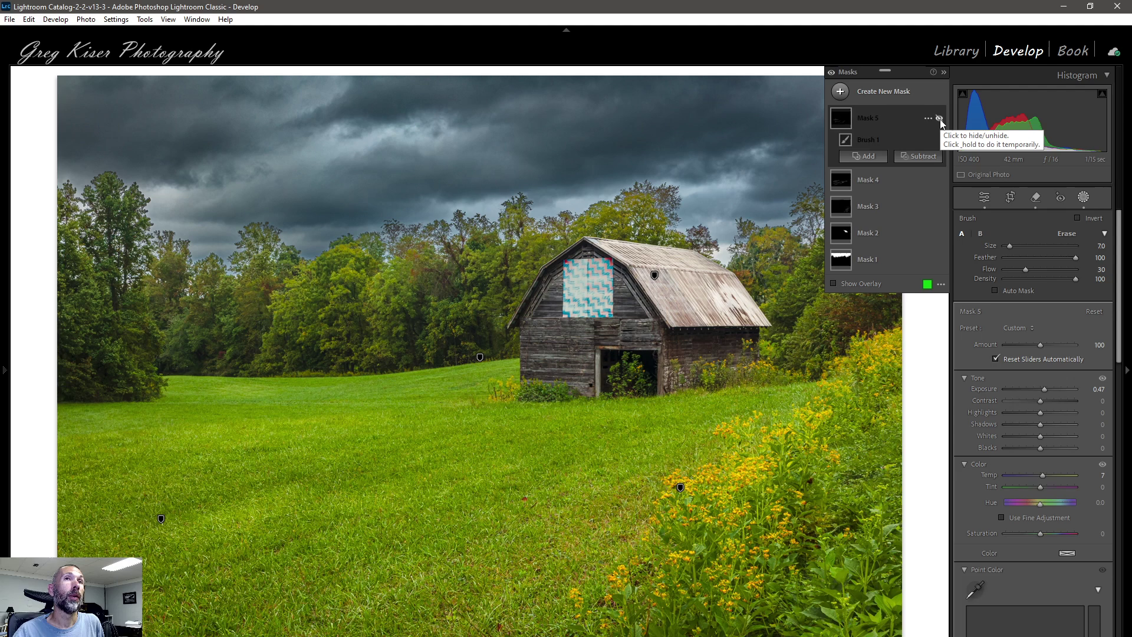
{"action": "left_click", "coordinate": [939, 181]}
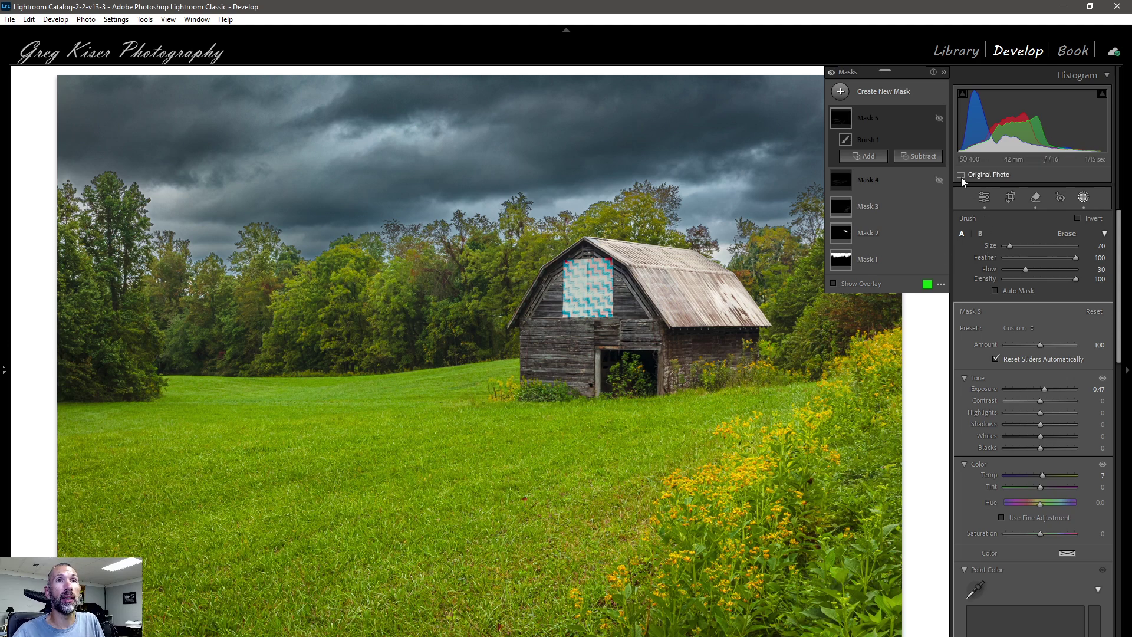
- Unhide both grass masks and preview the overlays of the brush masks to see their painted areas
{"action": "left_click", "coordinate": [939, 179]}
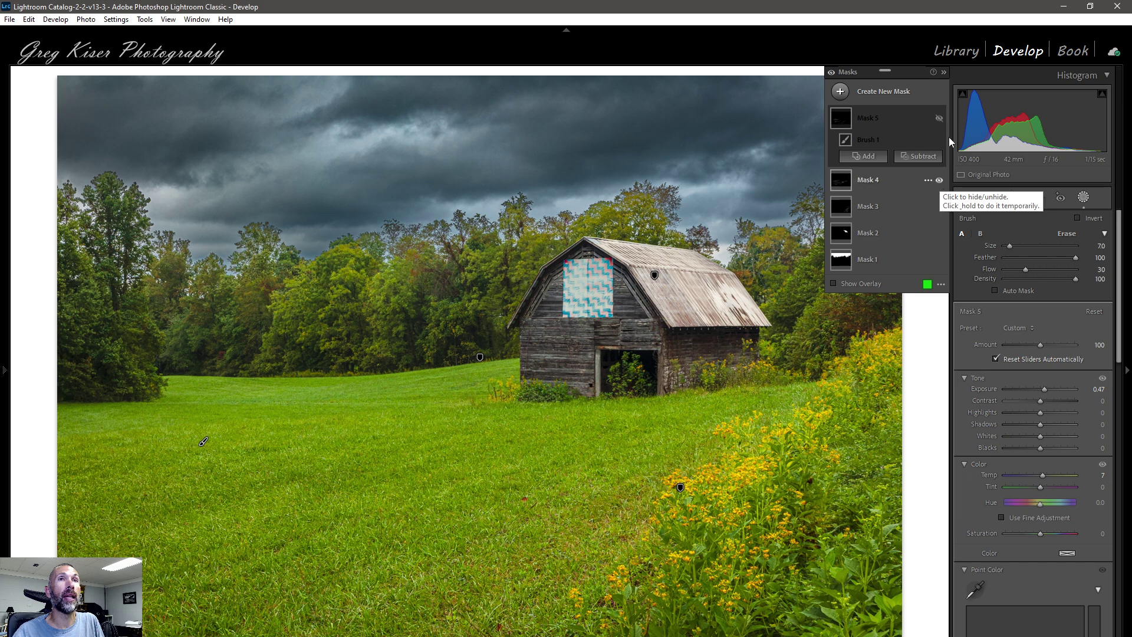
{"action": "left_click", "coordinate": [939, 119]}
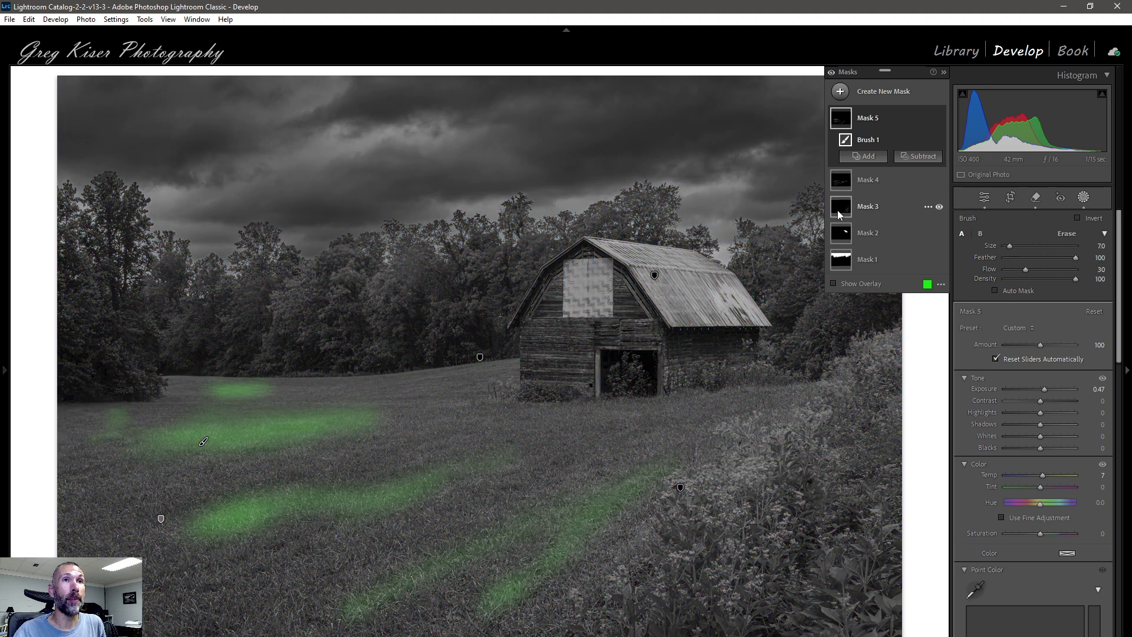
{"action": "mouse_move", "coordinate": [841, 221]}
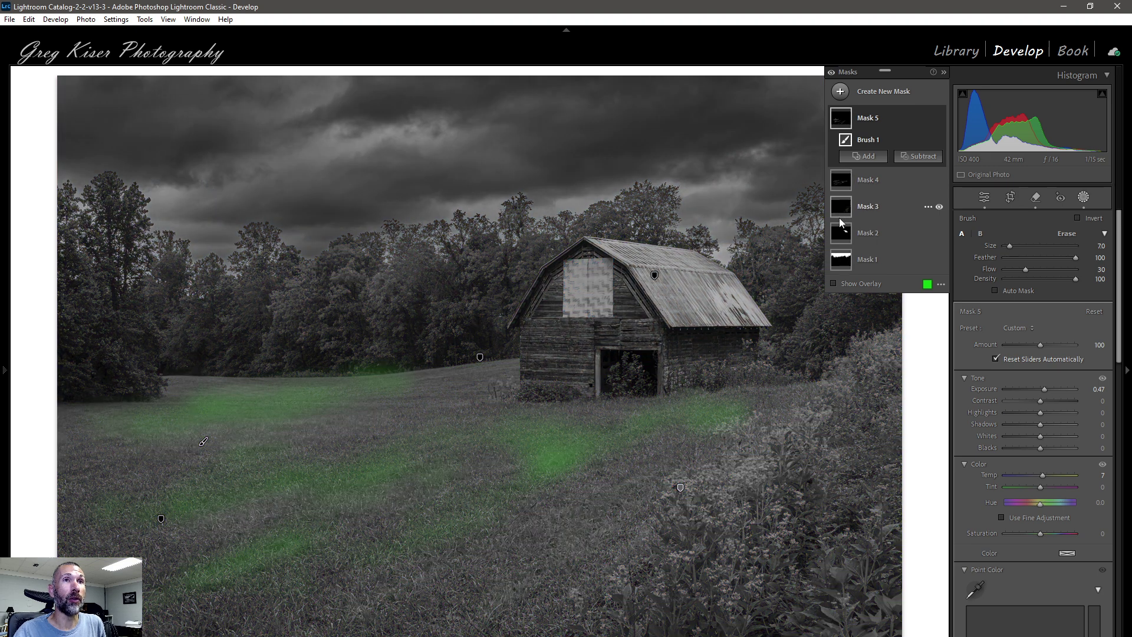
{"action": "mouse_move", "coordinate": [843, 191]}
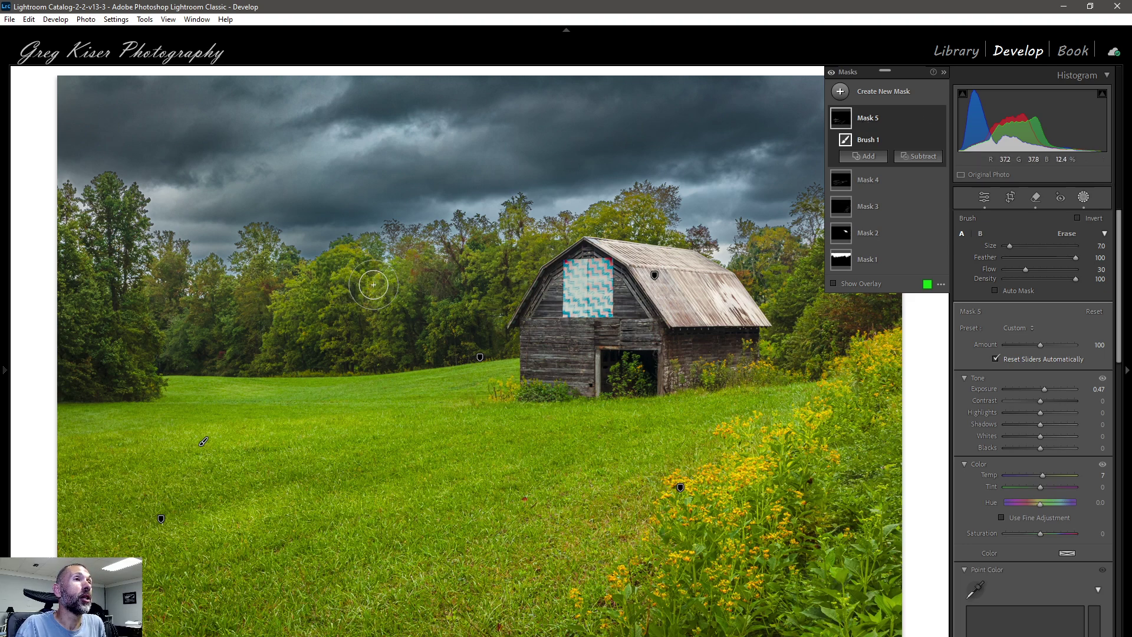
{"action": "key", "text": "shift+w"}
{"action": "mouse_move", "coordinate": [359, 268]}
{"action": "left_mouse_down"}
{"action": "mouse_move", "coordinate": [304, 283]}
{"action": "mouse_move", "coordinate": [363, 281]}
{"action": "mouse_move", "coordinate": [362, 267]}
{"action": "mouse_move", "coordinate": [295, 299]}
{"action": "mouse_move", "coordinate": [323, 274]}
{"action": "mouse_move", "coordinate": [362, 294]}
{"action": "mouse_move", "coordinate": [373, 287]}
{"action": "mouse_move", "coordinate": [340, 261]}
{"action": "mouse_move", "coordinate": [292, 299]}
{"action": "mouse_move", "coordinate": [321, 278]}
{"action": "mouse_move", "coordinate": [376, 291]}
{"action": "mouse_move", "coordinate": [365, 264]}
{"action": "mouse_move", "coordinate": [312, 293]}
{"action": "mouse_move", "coordinate": [369, 273]}
{"action": "mouse_move", "coordinate": [389, 284]}
{"action": "left_mouse_up"}
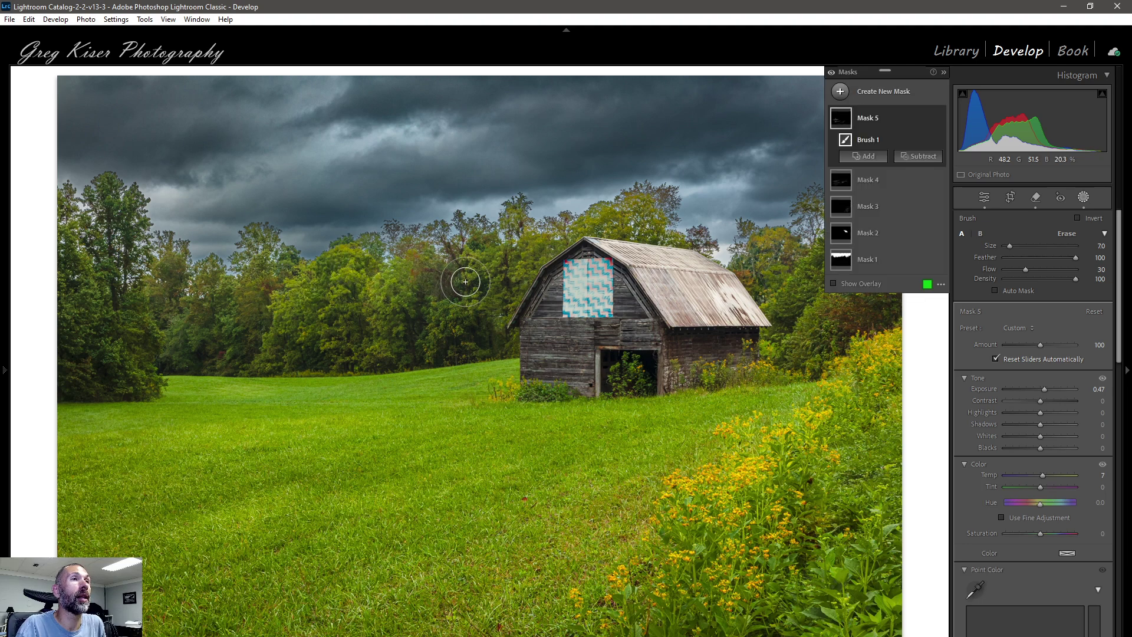
{"action": "mouse_move", "coordinate": [497, 260]}
{"action": "left_mouse_down"}
{"action": "mouse_move", "coordinate": [534, 259]}
{"action": "mouse_move", "coordinate": [492, 277]}
{"action": "mouse_move", "coordinate": [472, 268]}
{"action": "mouse_move", "coordinate": [482, 247]}
{"action": "left_mouse_up"}
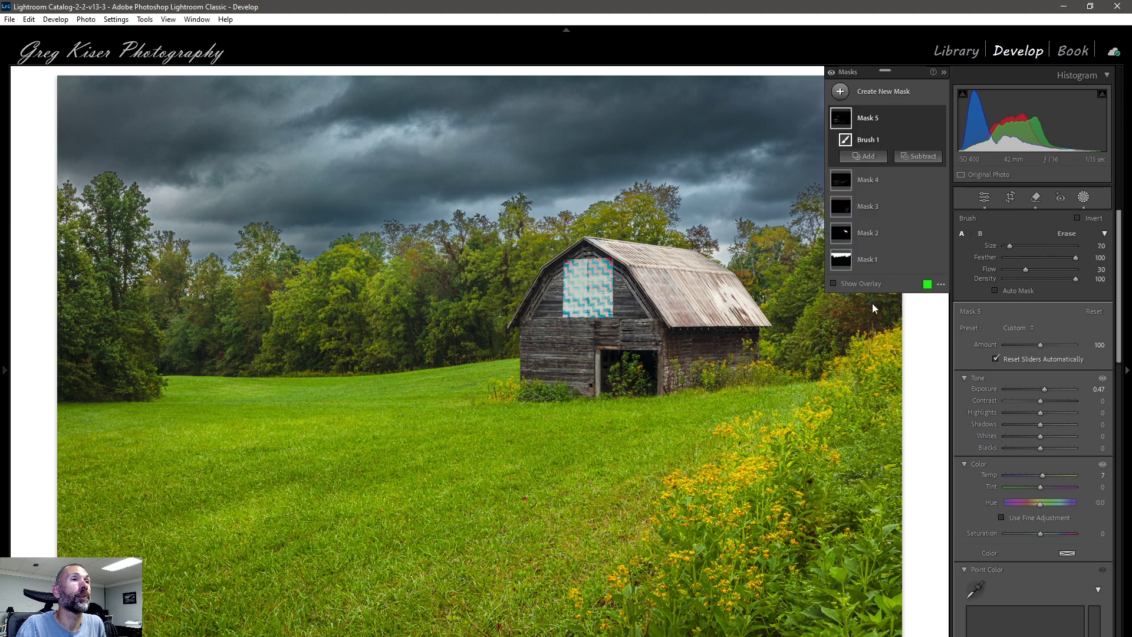
{"action": "mouse_move", "coordinate": [871, 300]}
{"action": "left_mouse_down"}
{"action": "mouse_move", "coordinate": [884, 191]}
{"action": "mouse_move", "coordinate": [858, 264]}
{"action": "mouse_move", "coordinate": [882, 246]}
{"action": "mouse_move", "coordinate": [802, 276]}
{"action": "mouse_move", "coordinate": [842, 229]}
{"action": "mouse_move", "coordinate": [825, 266]}
{"action": "mouse_move", "coordinate": [847, 297]}
{"action": "left_mouse_up"}
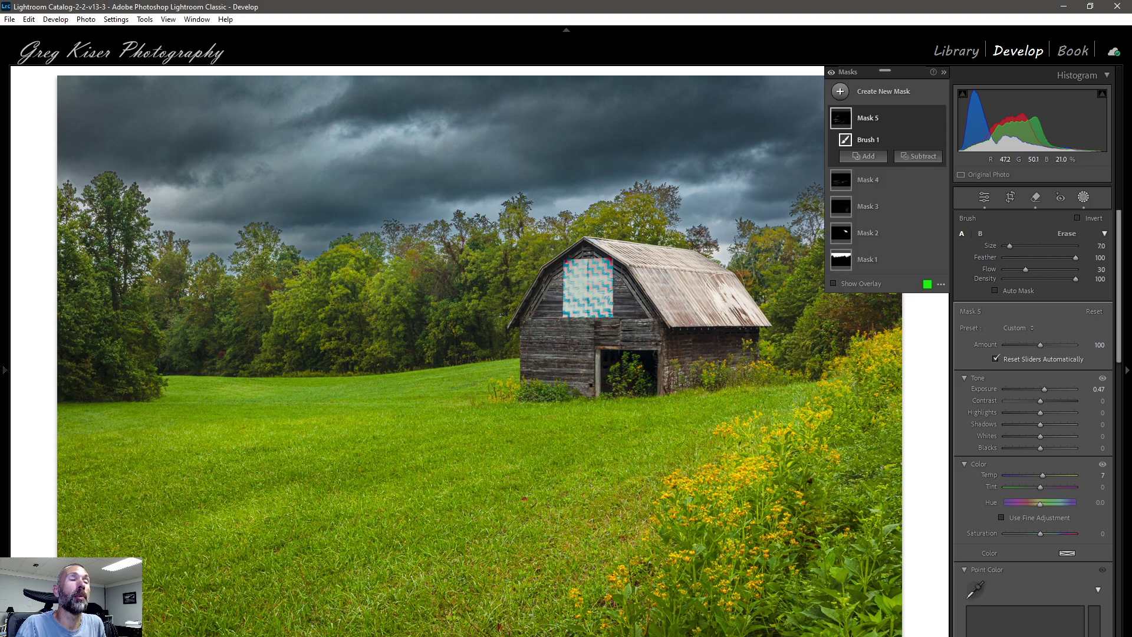
{"action": "mouse_move", "coordinate": [97, 312]}
{"action": "left_mouse_down"}
{"action": "mouse_move", "coordinate": [87, 276]}
{"action": "mouse_move", "coordinate": [110, 324]}
{"action": "mouse_move", "coordinate": [115, 295]}
{"action": "mouse_move", "coordinate": [136, 340]}
{"action": "mouse_move", "coordinate": [169, 262]}
{"action": "mouse_move", "coordinate": [159, 289]}
{"action": "mouse_move", "coordinate": [207, 303]}
{"action": "mouse_move", "coordinate": [207, 288]}
{"action": "mouse_move", "coordinate": [248, 301]}
{"action": "mouse_move", "coordinate": [275, 291]}
{"action": "left_mouse_up"}
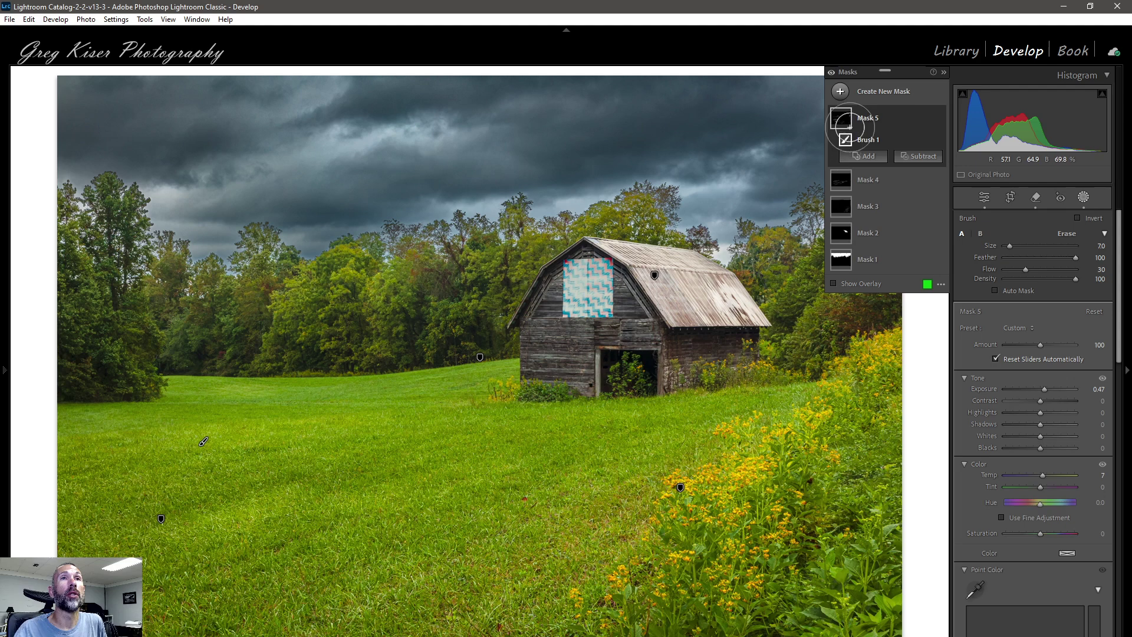
- Create a brush mask with brush B at size 2, Feather 34 and Auto Mask off, and paint the quilt square on the barn
{"action": "left_click", "coordinate": [887, 93]}
{"action": "left_click", "coordinate": [892, 196]}
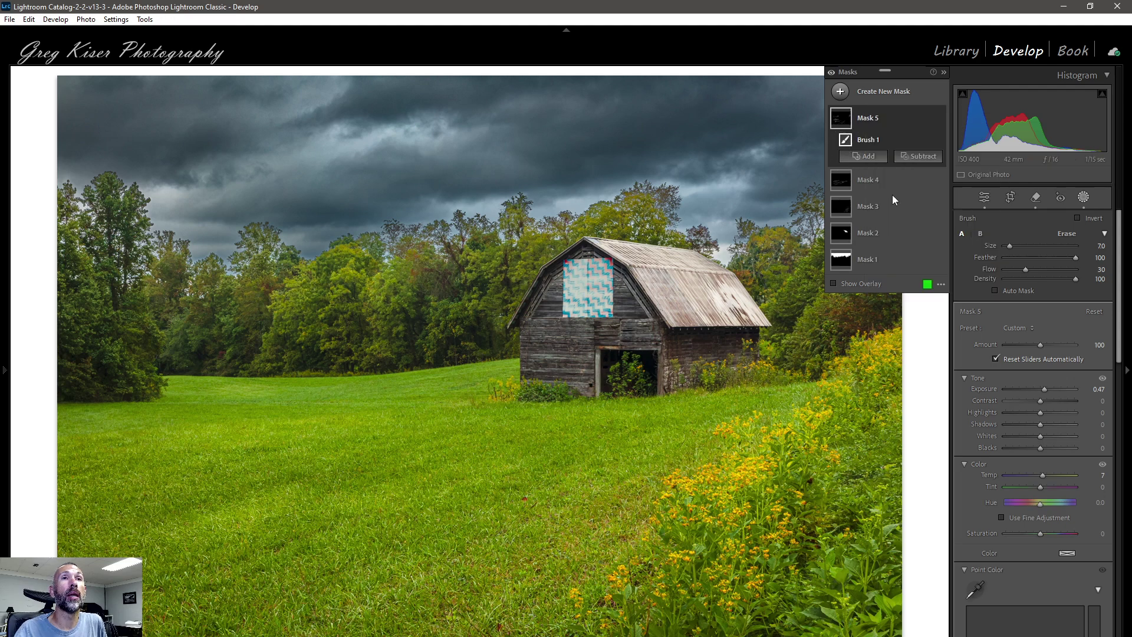
{"action": "left_click", "coordinate": [981, 234]}
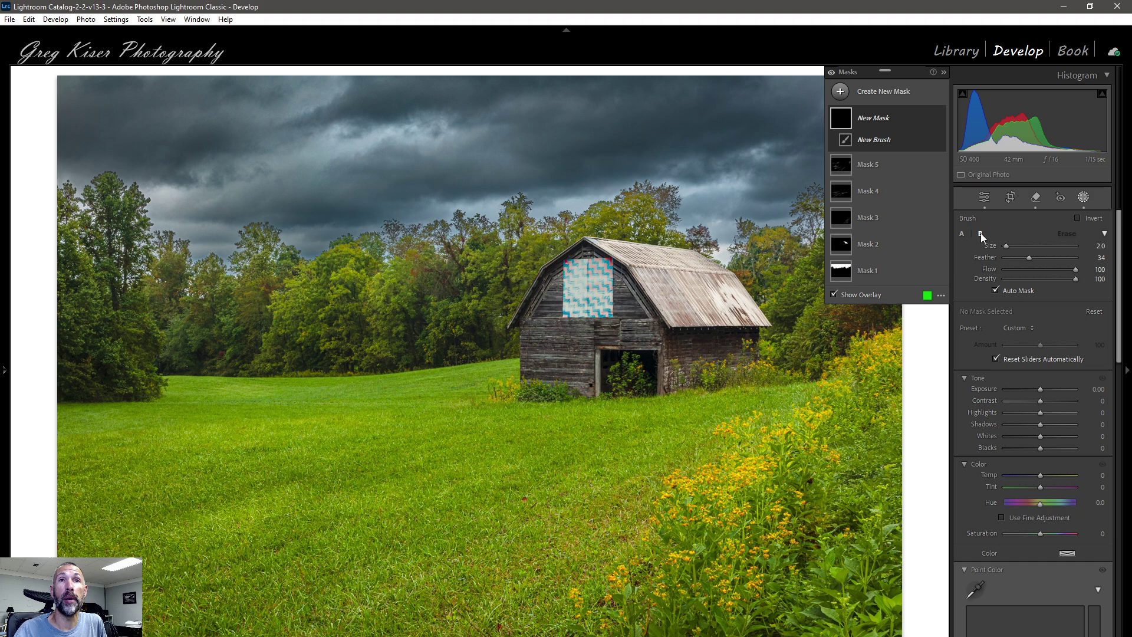
{"action": "left_click", "coordinate": [996, 291]}
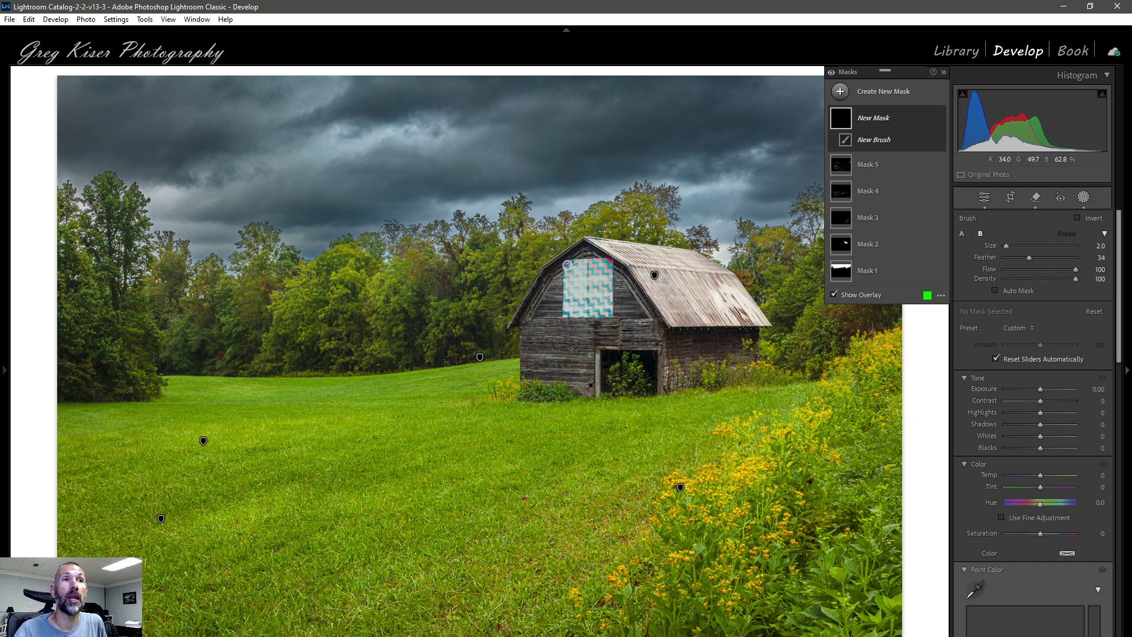
{"action": "mouse_move", "coordinate": [567, 263]}
{"action": "left_mouse_down"}
{"action": "mouse_move", "coordinate": [610, 265]}
{"action": "mouse_move", "coordinate": [608, 311]}
{"action": "mouse_move", "coordinate": [565, 313]}
{"action": "mouse_move", "coordinate": [569, 272]}
{"action": "mouse_move", "coordinate": [606, 271]}
{"action": "mouse_move", "coordinate": [588, 303]}
{"action": "mouse_move", "coordinate": [599, 280]}
{"action": "mouse_move", "coordinate": [569, 272]}
{"action": "mouse_move", "coordinate": [566, 296]}
{"action": "mouse_move", "coordinate": [563, 277]}
{"action": "mouse_move", "coordinate": [580, 294]}
{"action": "mouse_move", "coordinate": [587, 281]}
{"action": "mouse_move", "coordinate": [596, 278]}
{"action": "mouse_move", "coordinate": [581, 289]}
{"action": "mouse_move", "coordinate": [603, 283]}
{"action": "mouse_move", "coordinate": [601, 309]}
{"action": "mouse_move", "coordinate": [603, 296]}
{"action": "left_mouse_up"}
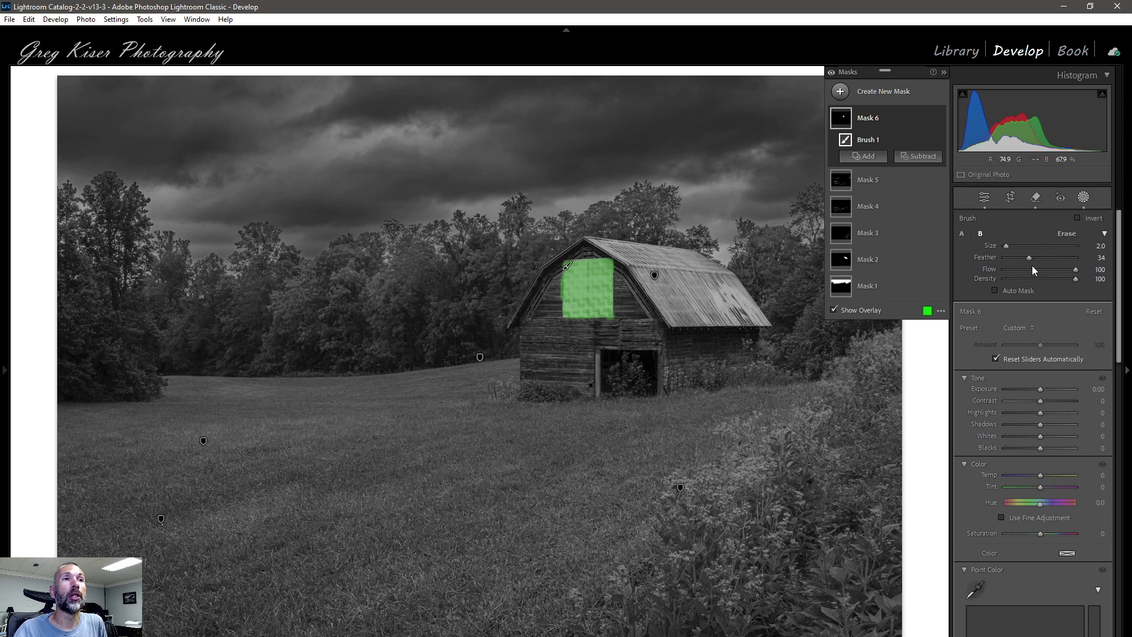
- Erase the mask spill around the quilt square's edges with Auto Mask on, reducing the eraser size to 2
{"action": "left_click", "coordinate": [1068, 235]}
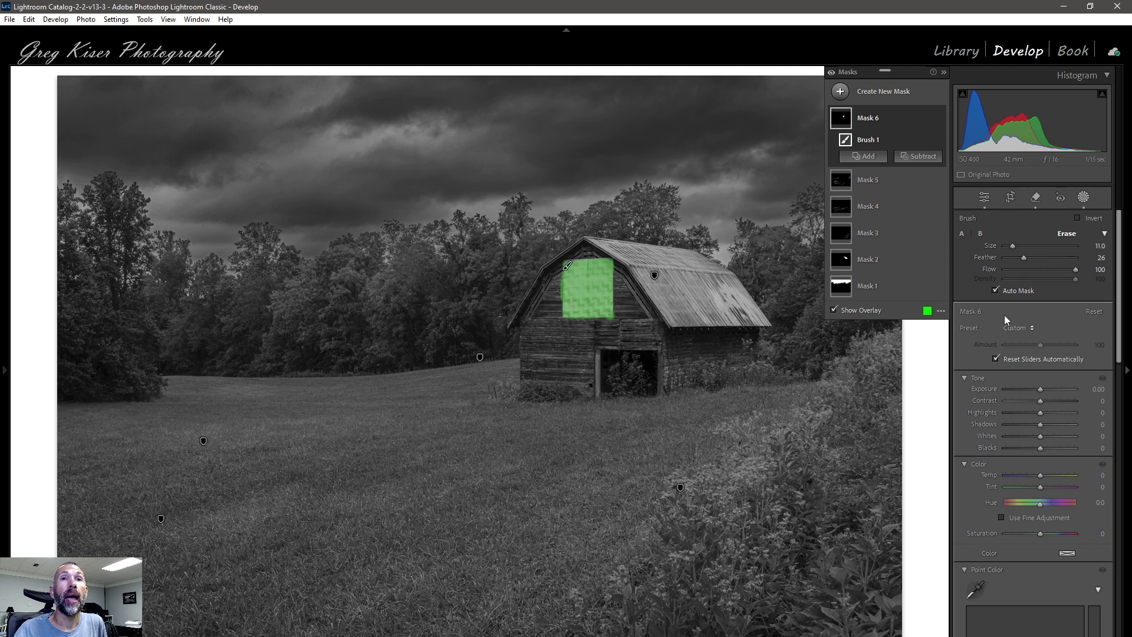
{"action": "scroll", "coordinate": [557, 304], "scroll_direction": "down", "scroll_amount": 7}
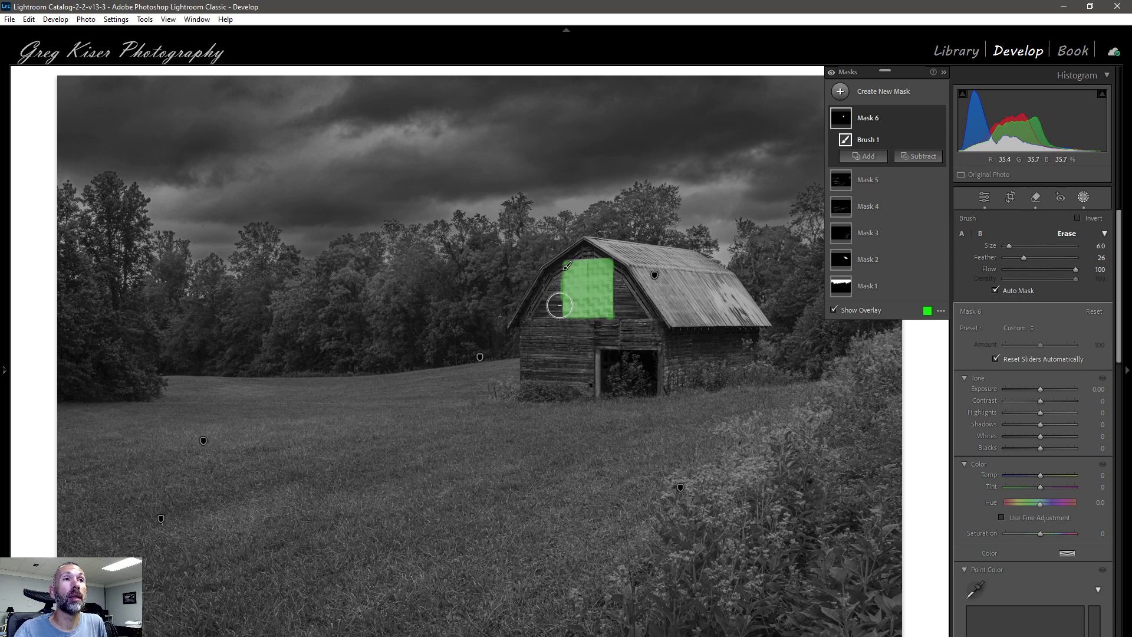
{"action": "scroll", "coordinate": [557, 304], "scroll_direction": "down", "scroll_amount": 2}
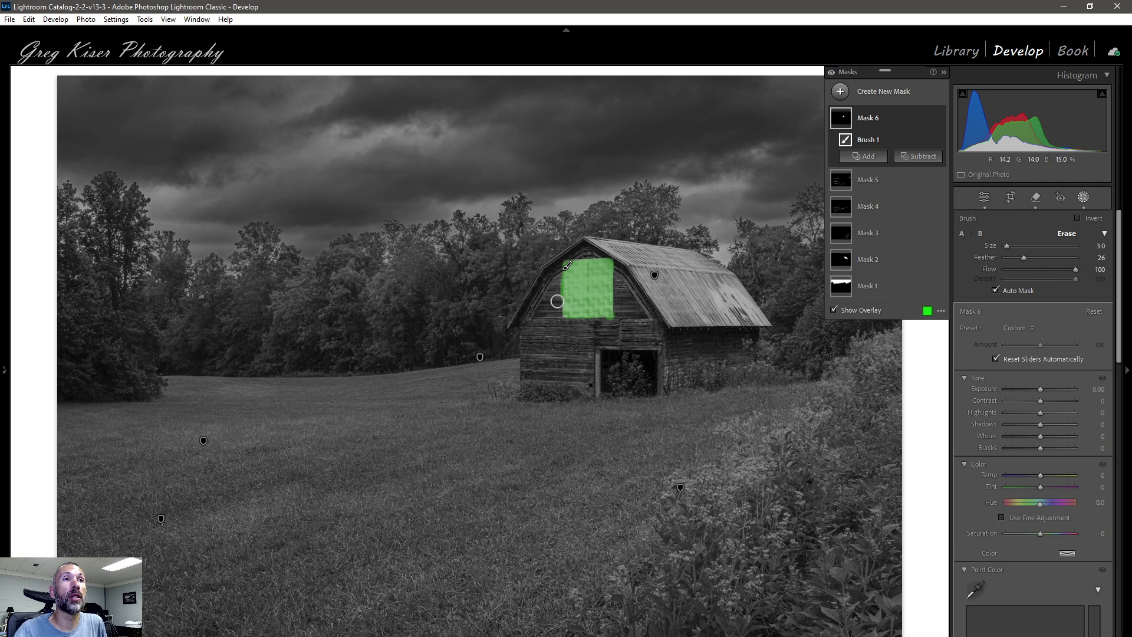
{"action": "left_click_drag", "start_coordinate": [559, 301], "coordinate": [559, 271]}
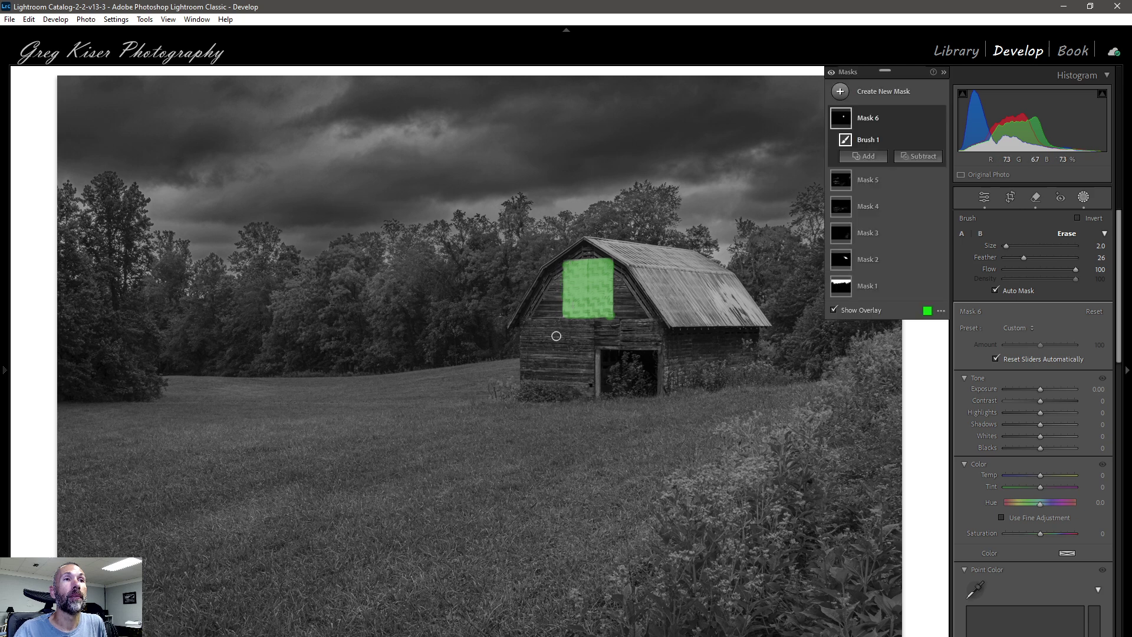
{"action": "left_click_drag", "start_coordinate": [606, 323], "coordinate": [618, 313]}
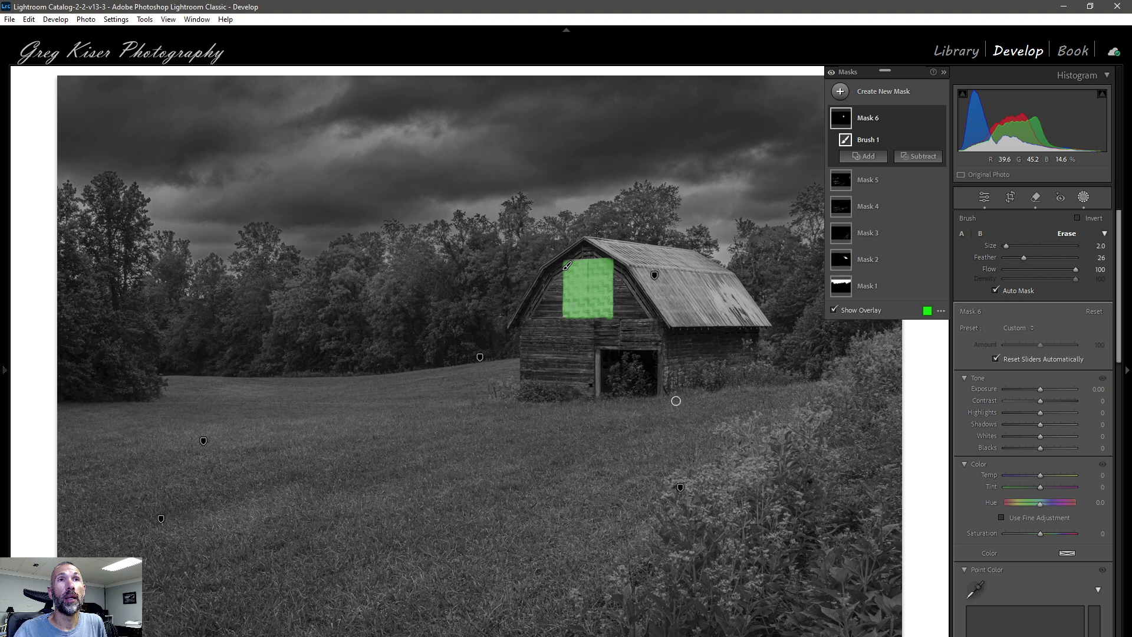
- Create an Objects mask by framing the barn's quilt square, and compare its coverage with the brushed quilt mask
{"action": "left_click", "coordinate": [896, 95]}
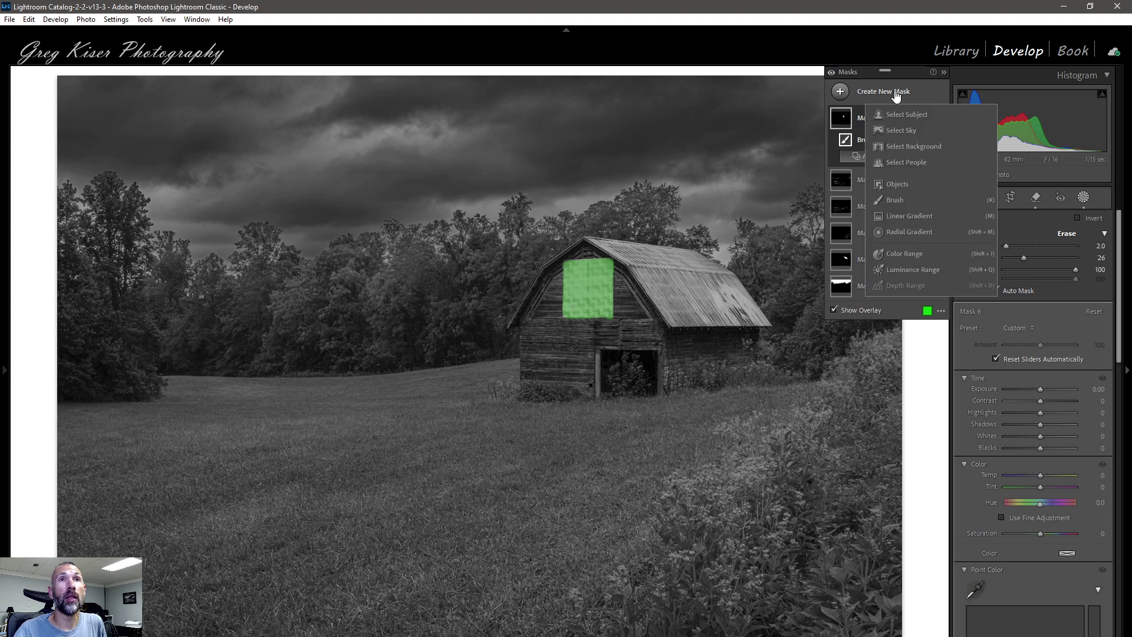
{"action": "left_click", "coordinate": [896, 184]}
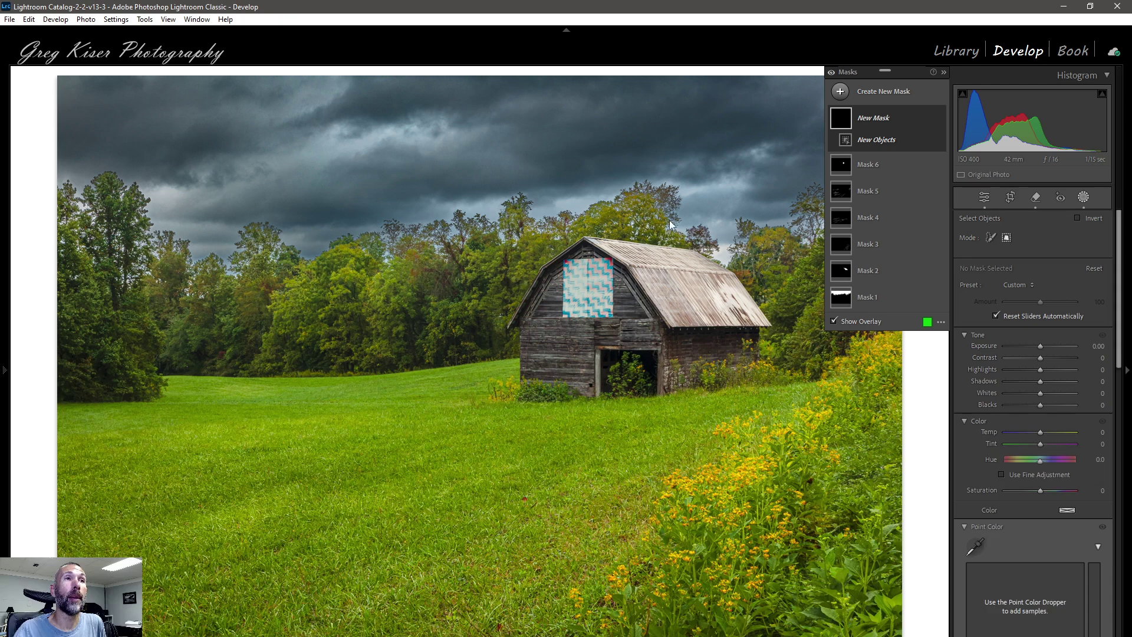
{"action": "left_click_drag", "start_coordinate": [561, 257], "coordinate": [616, 324]}
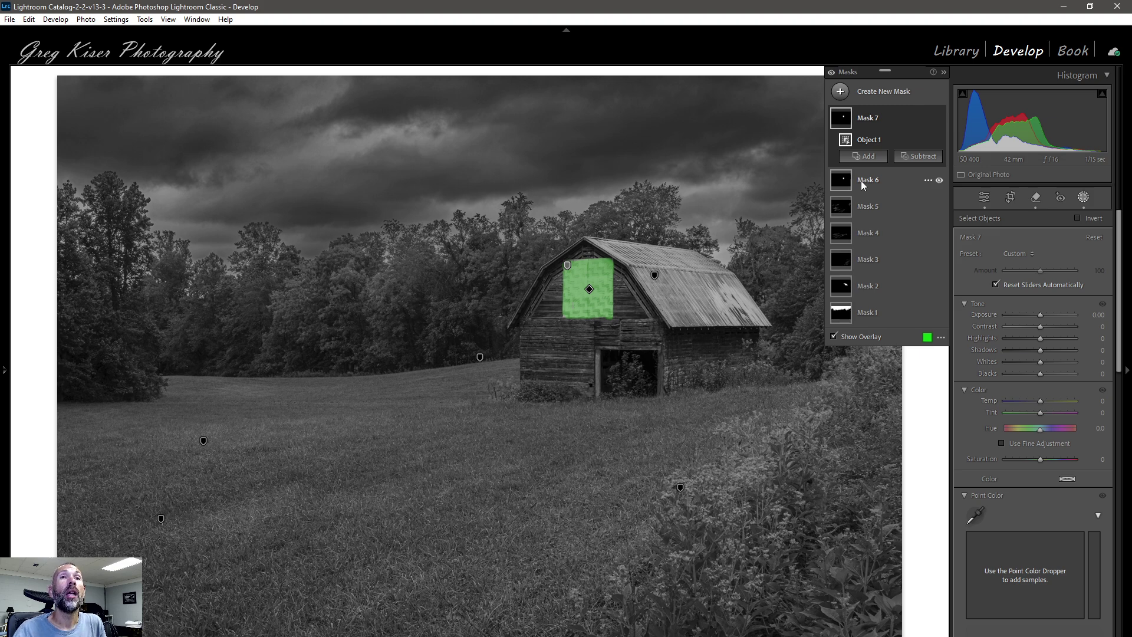
{"action": "left_click", "coordinate": [862, 116]}
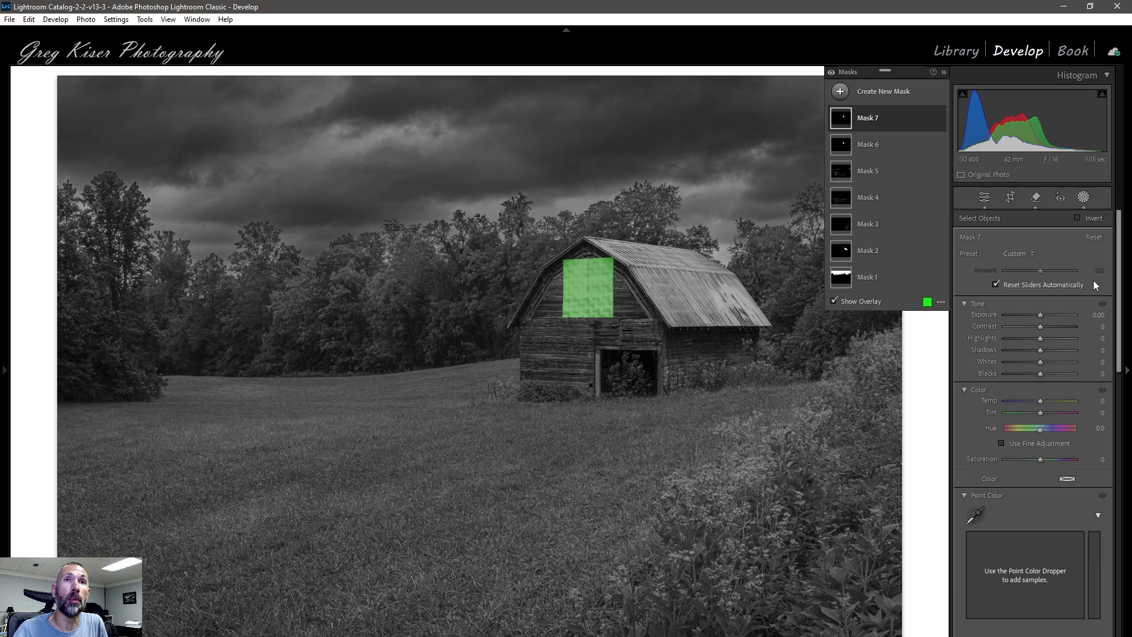
{"action": "left_click", "coordinate": [900, 122]}
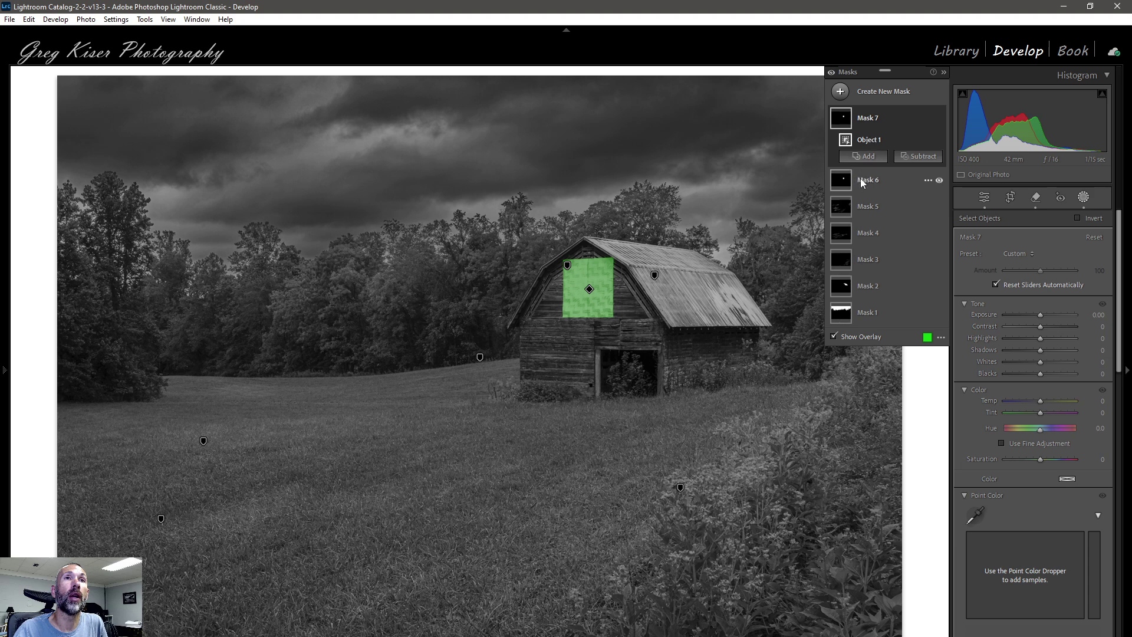
{"action": "left_click", "coordinate": [887, 186]}
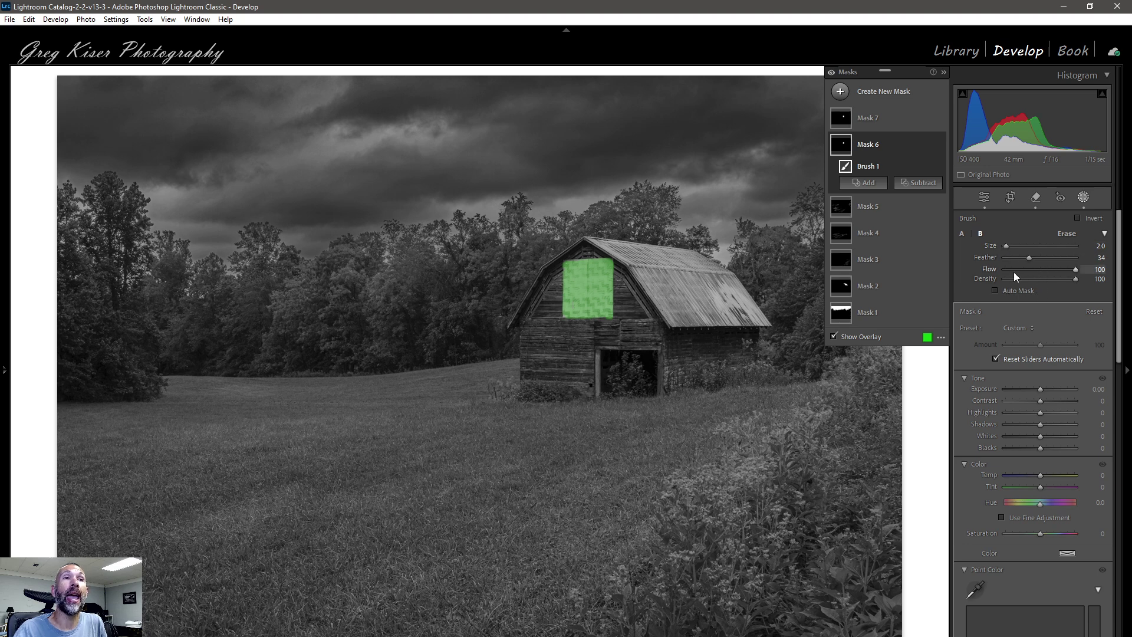
- Set the barn roof mask's Contrast to 31, Highlights to 29, Shadows to -39, Whites to 53 and Blacks to -22
{"action": "left_click", "coordinate": [841, 290]}
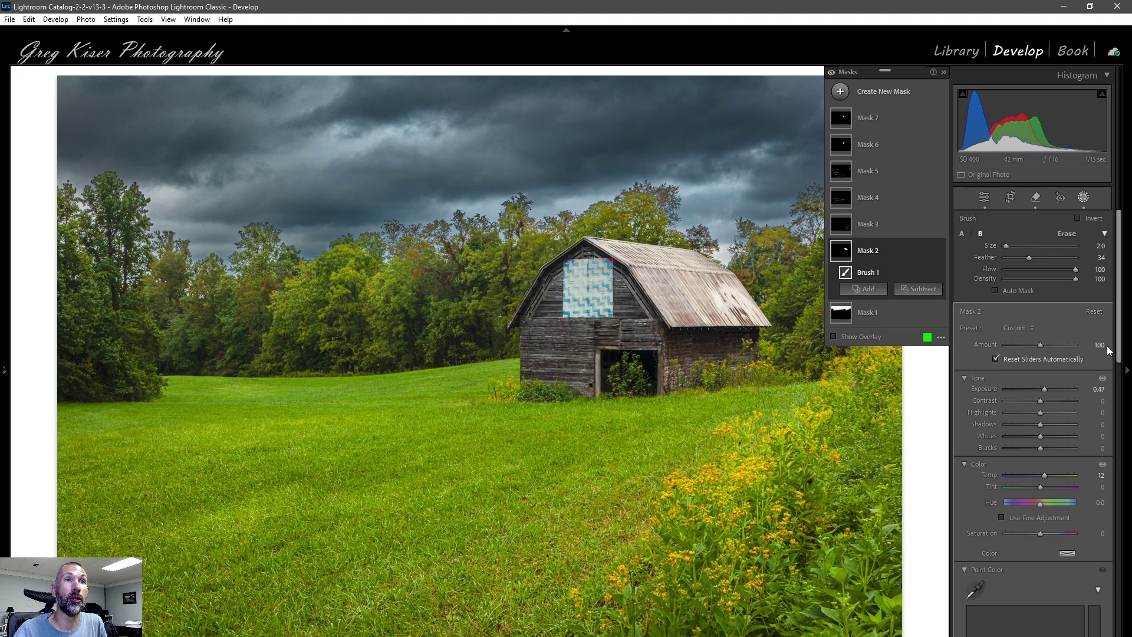
{"action": "mouse_move", "coordinate": [852, 252]}
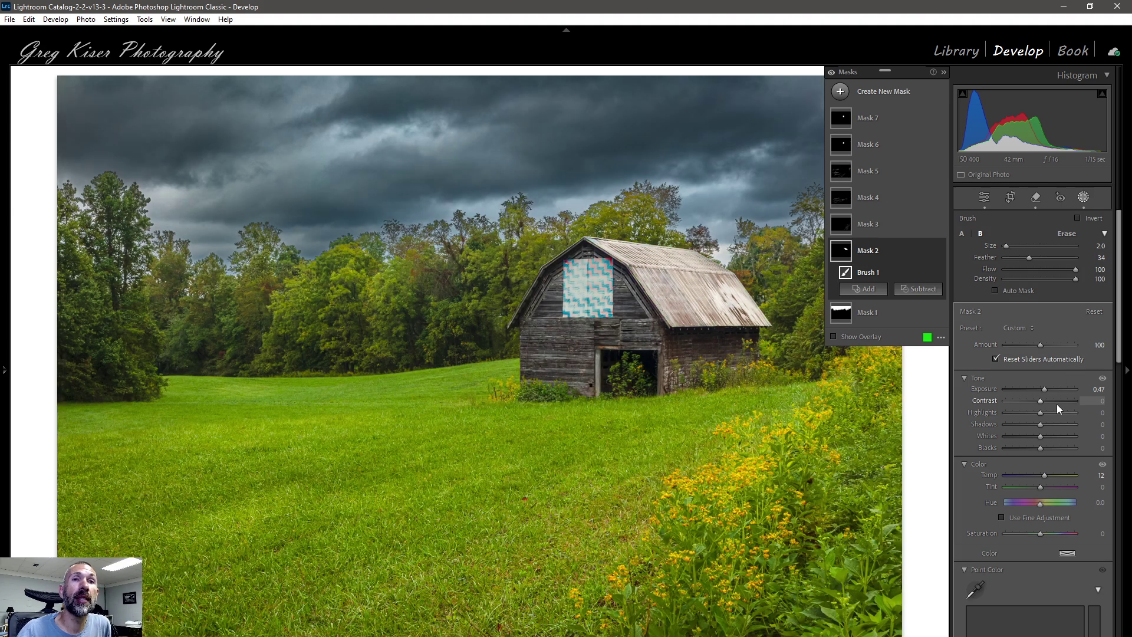
{"action": "left_click_drag", "start_coordinate": [1038, 422], "coordinate": [1025, 425]}
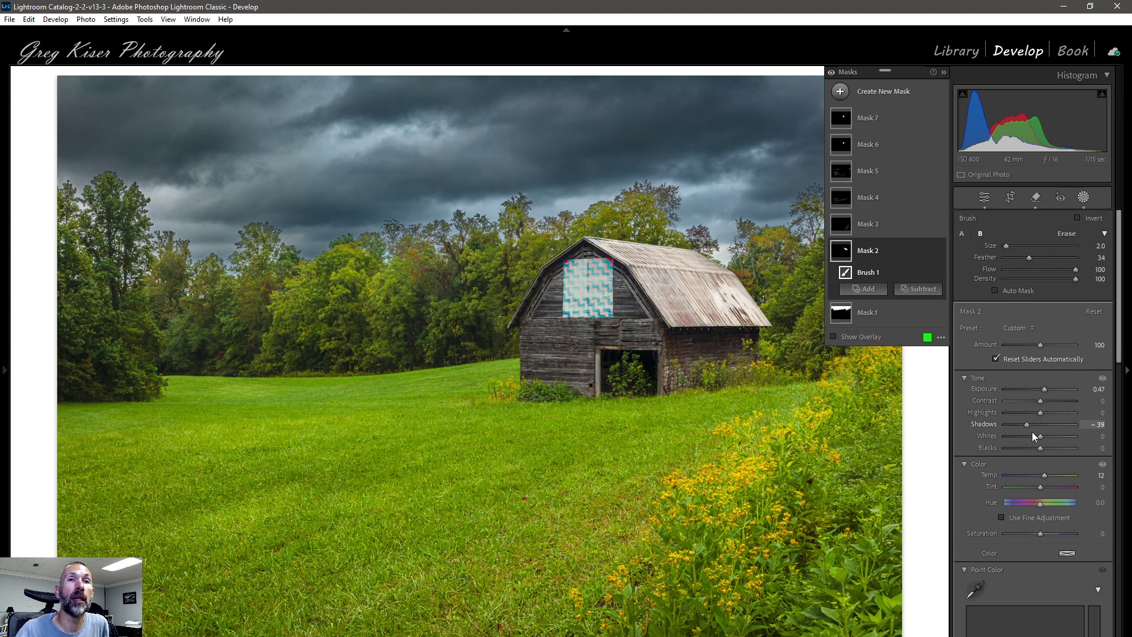
{"action": "left_click", "coordinate": [1031, 448]}
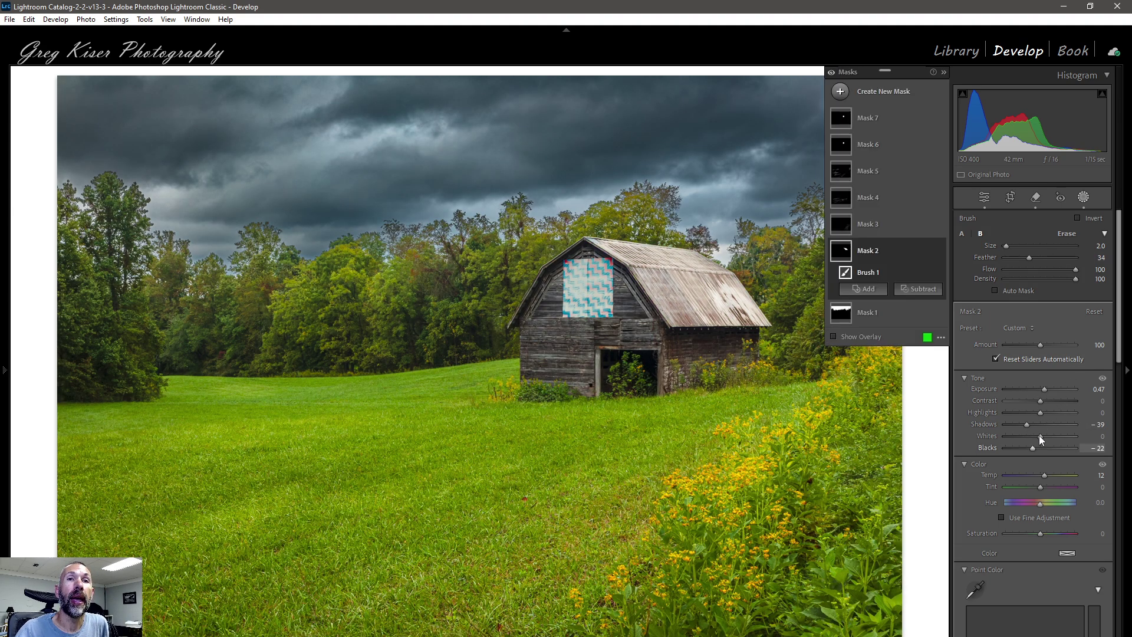
{"action": "left_click_drag", "start_coordinate": [1040, 436], "coordinate": [1058, 435]}
{"action": "left_click_drag", "start_coordinate": [1057, 435], "coordinate": [1058, 435]}
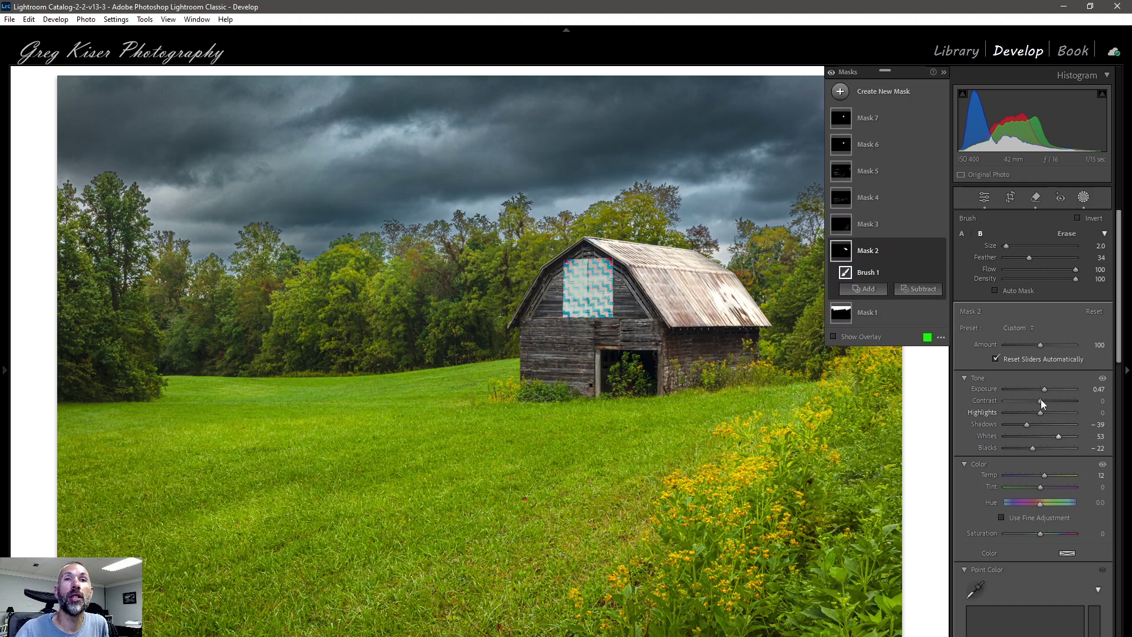
{"action": "left_click_drag", "start_coordinate": [1040, 399], "coordinate": [1059, 422]}
{"action": "left_click", "coordinate": [1059, 435]}
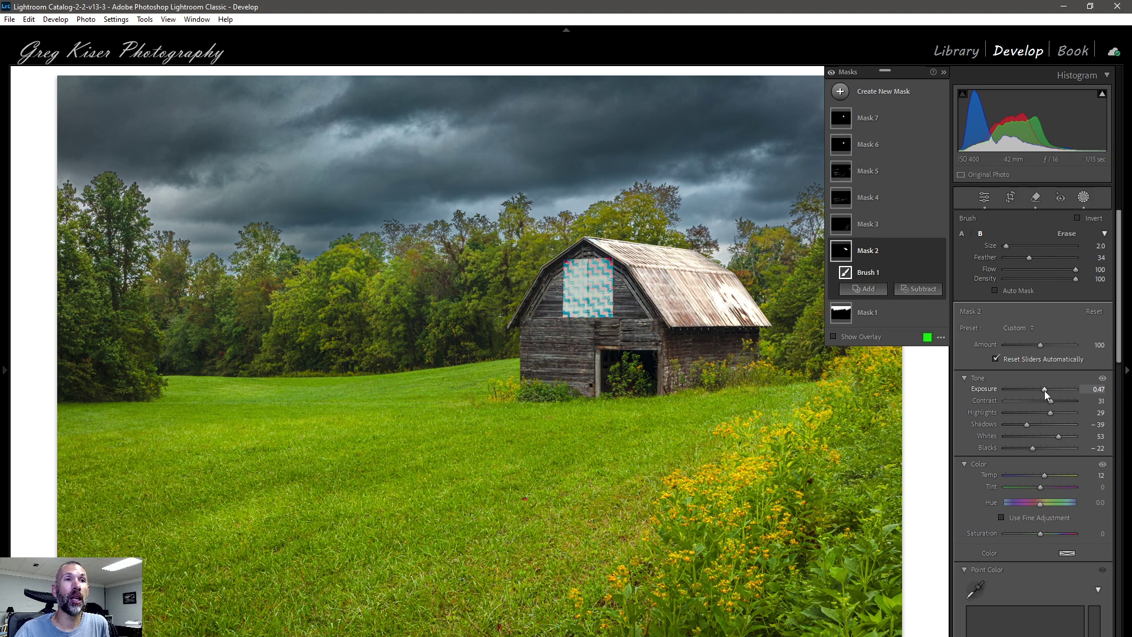
- Lower the roof mask's Exposure to 0.41 and raise its overall Amount to 119
{"action": "key", "text": "shift+w"}
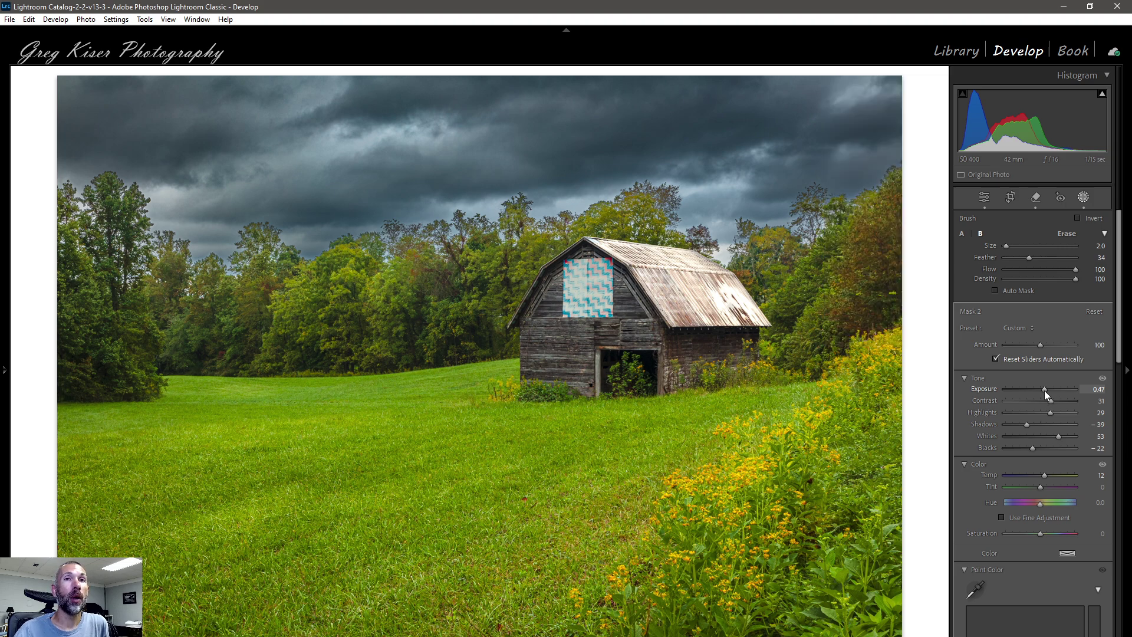
{"action": "left_click_drag", "start_coordinate": [1044, 390], "coordinate": [1041, 390]}
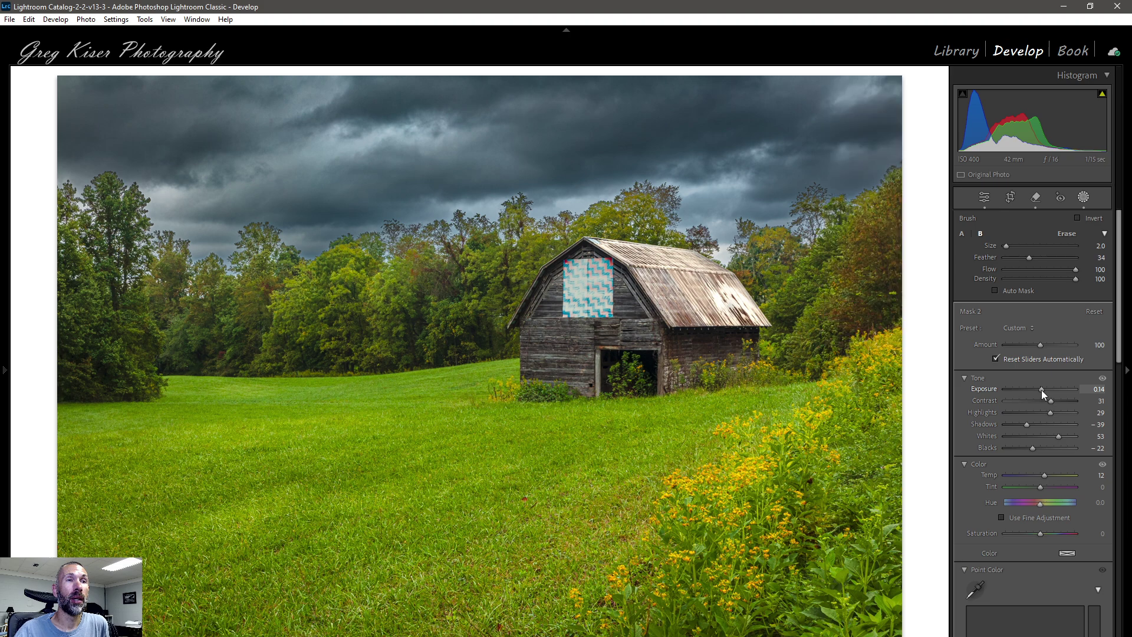
{"action": "left_click_drag", "start_coordinate": [1041, 390], "coordinate": [1045, 385]}
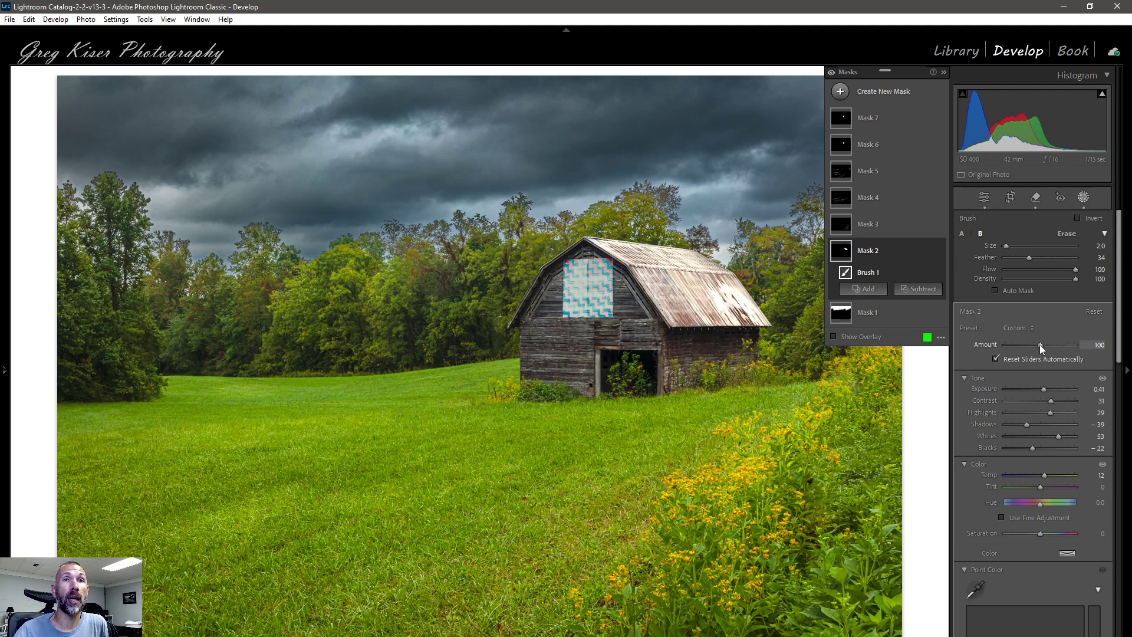
{"action": "key", "text": "shift+t"}
{"action": "left_click_drag", "start_coordinate": [1041, 348], "coordinate": [1032, 348]}
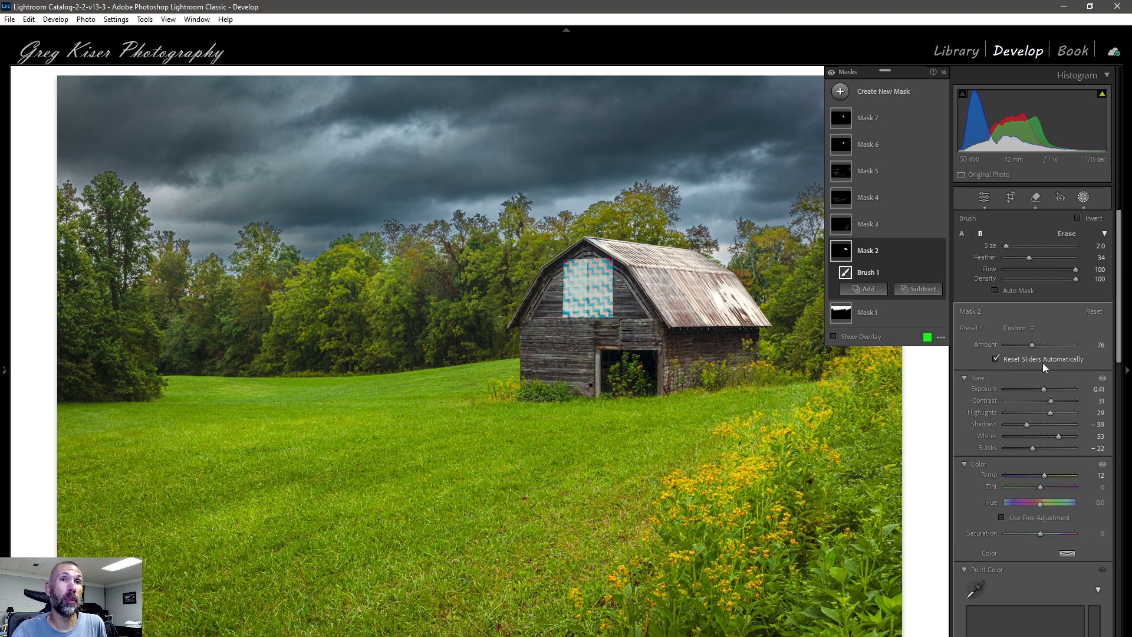
{"action": "left_click_drag", "start_coordinate": [1032, 345], "coordinate": [1046, 347]}
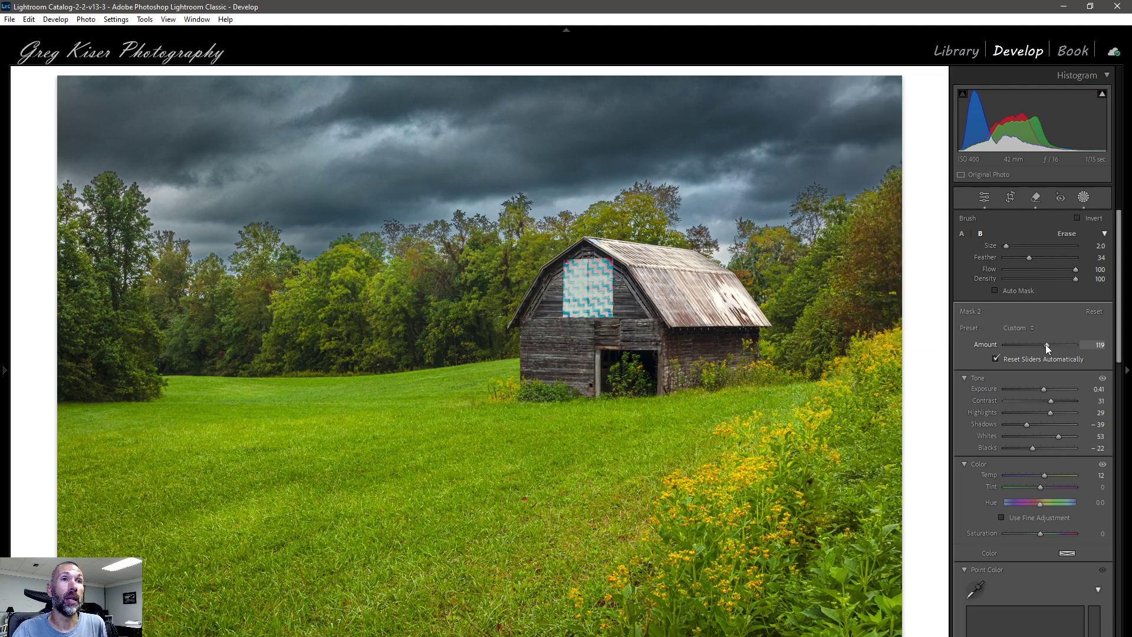
{"action": "left_click_drag", "start_coordinate": [1046, 348], "coordinate": [1047, 349]}
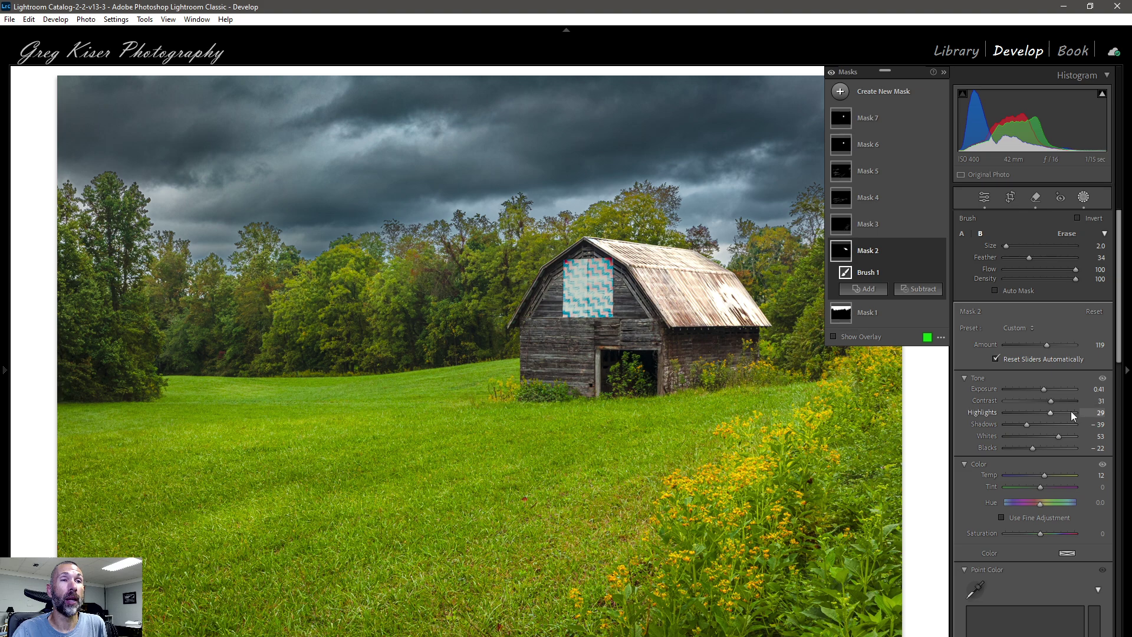